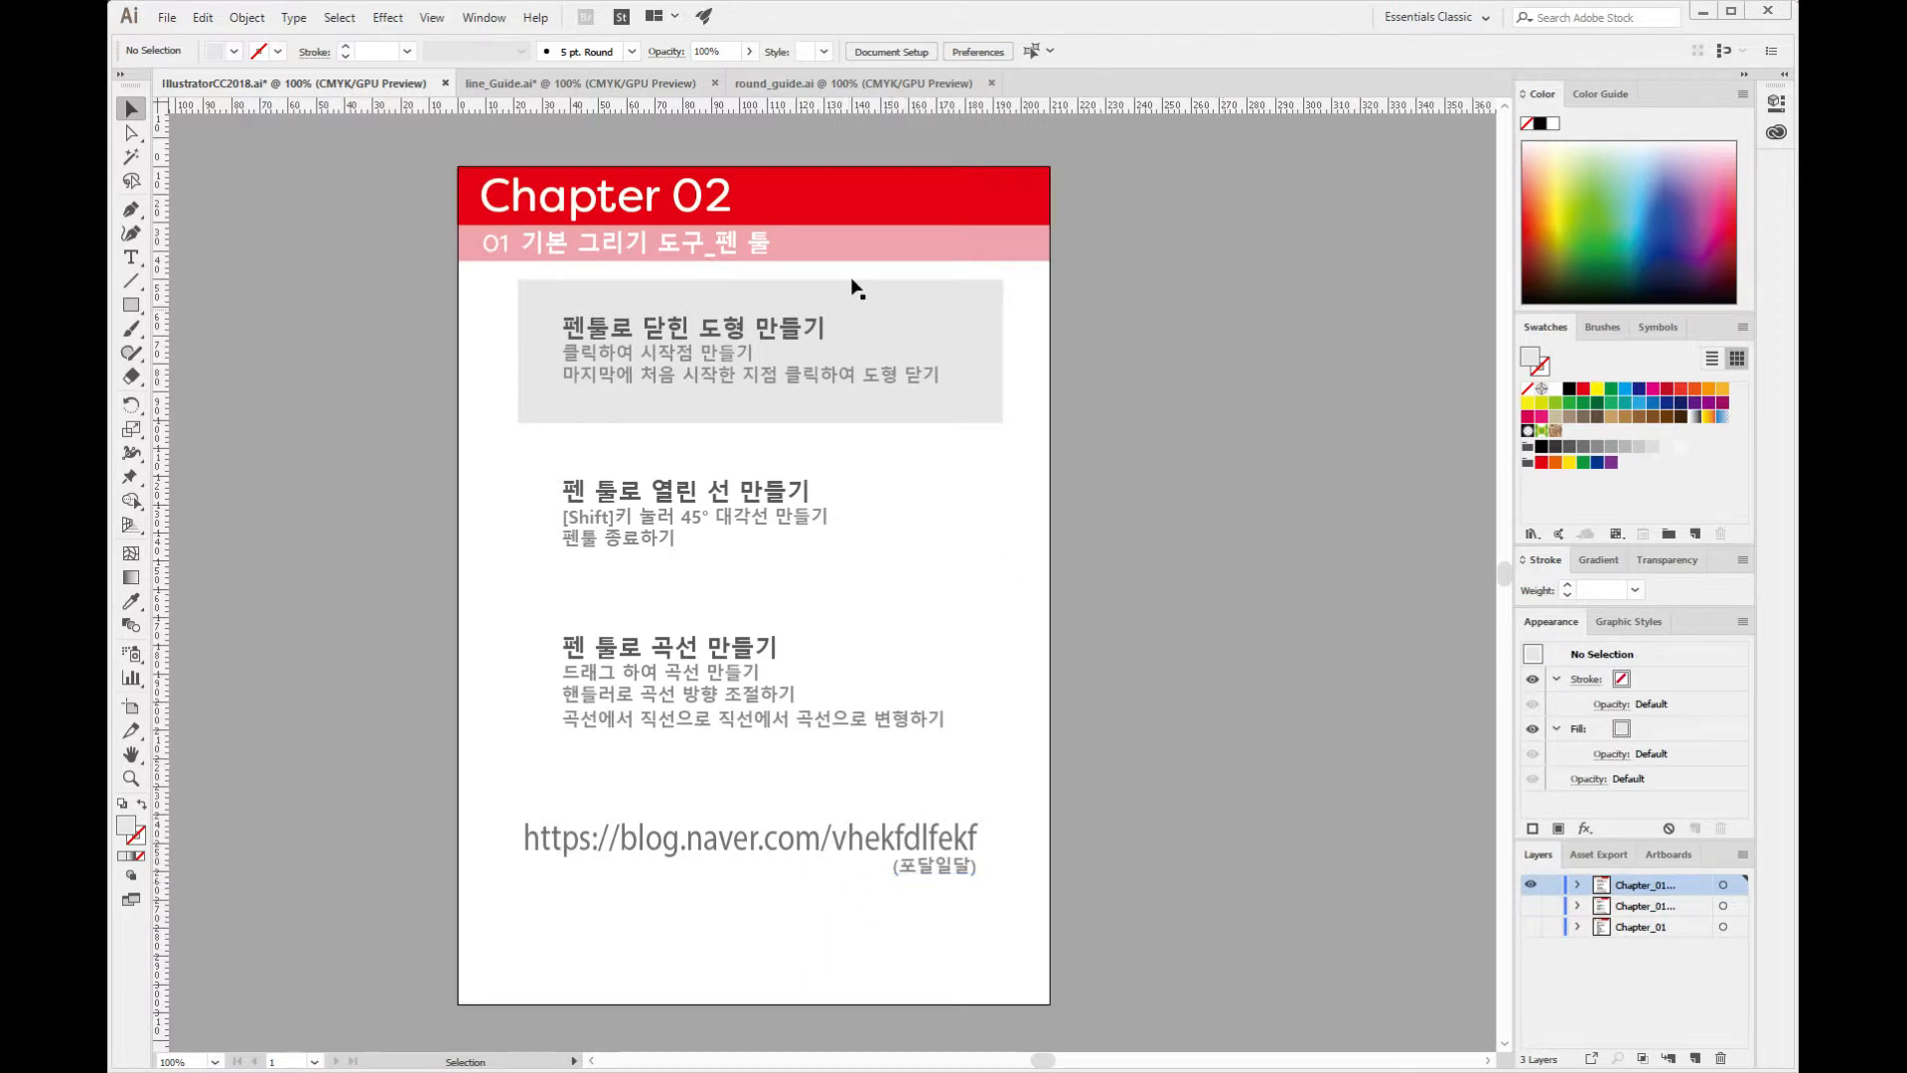
Look over the line_Guide.ai and round_guide.ai practice documents and return to line_Guide.ai.
click(509, 84)
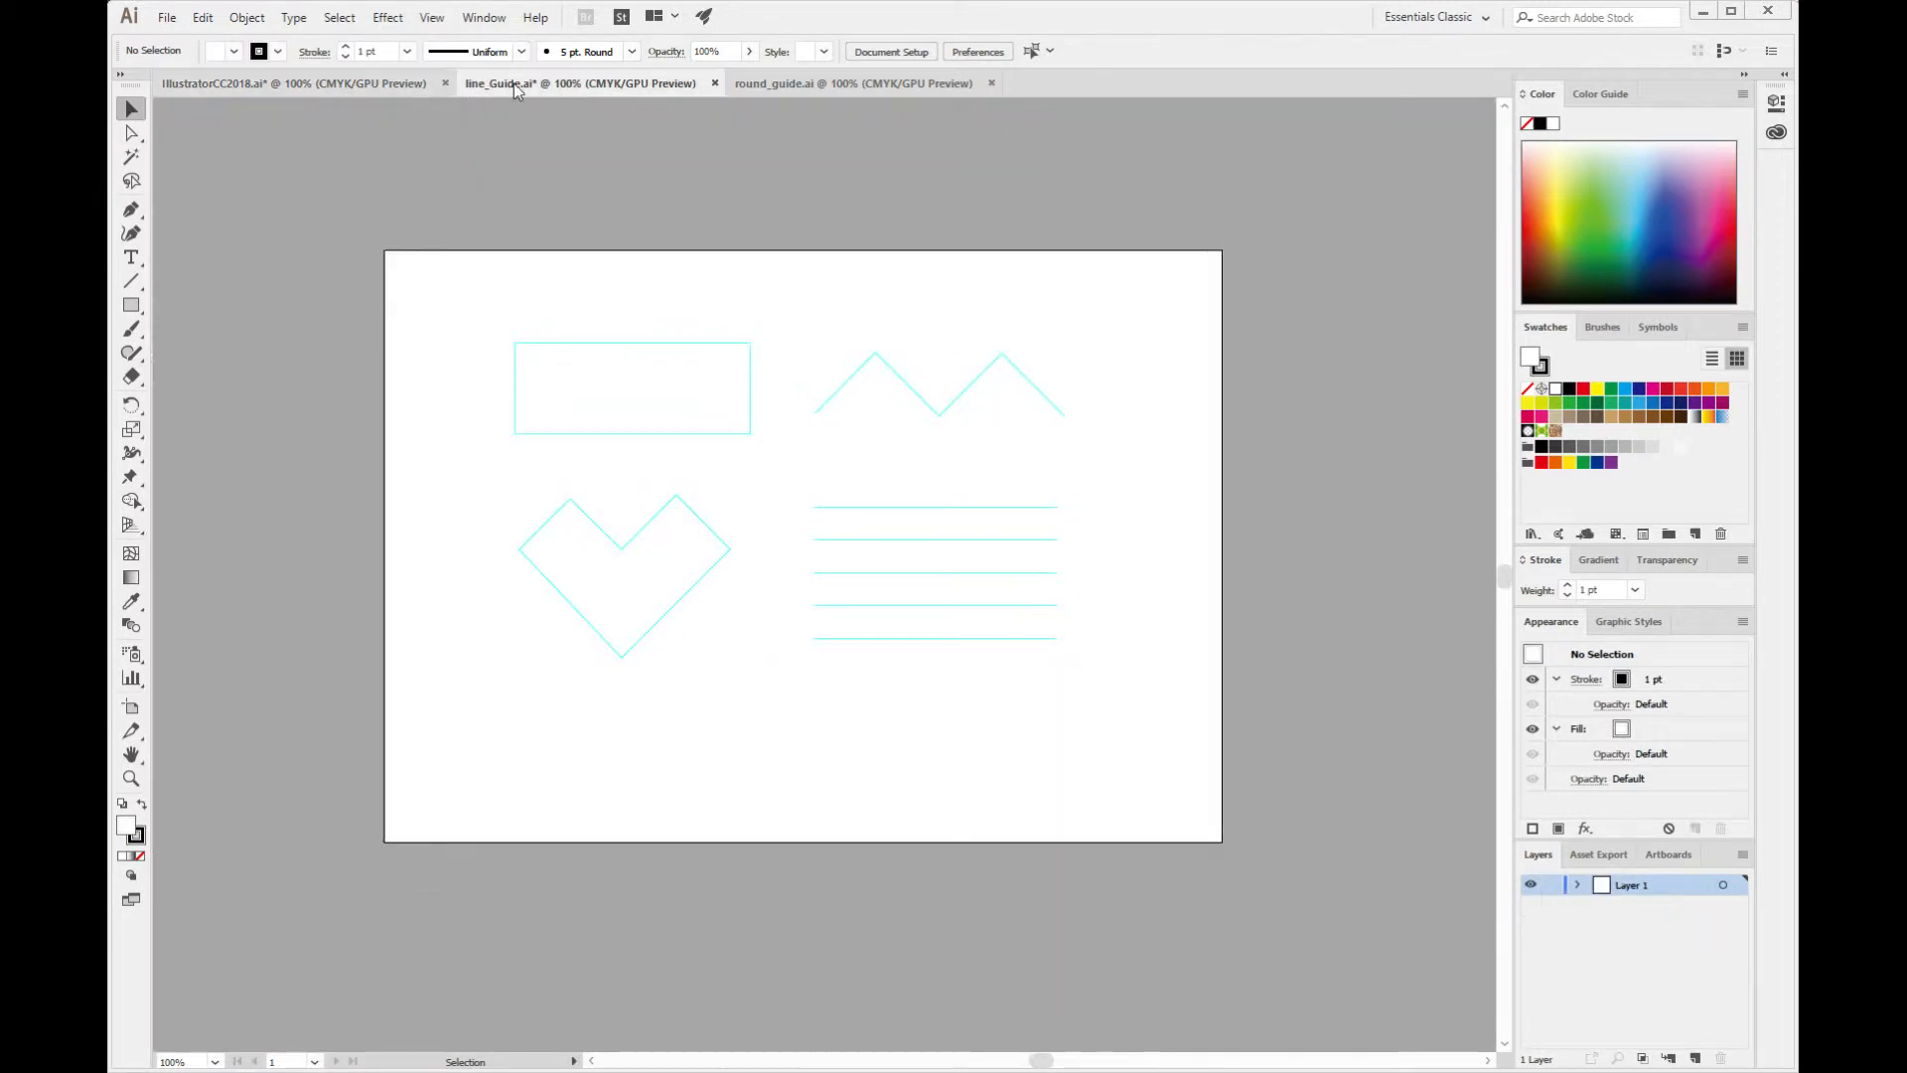
click(771, 83)
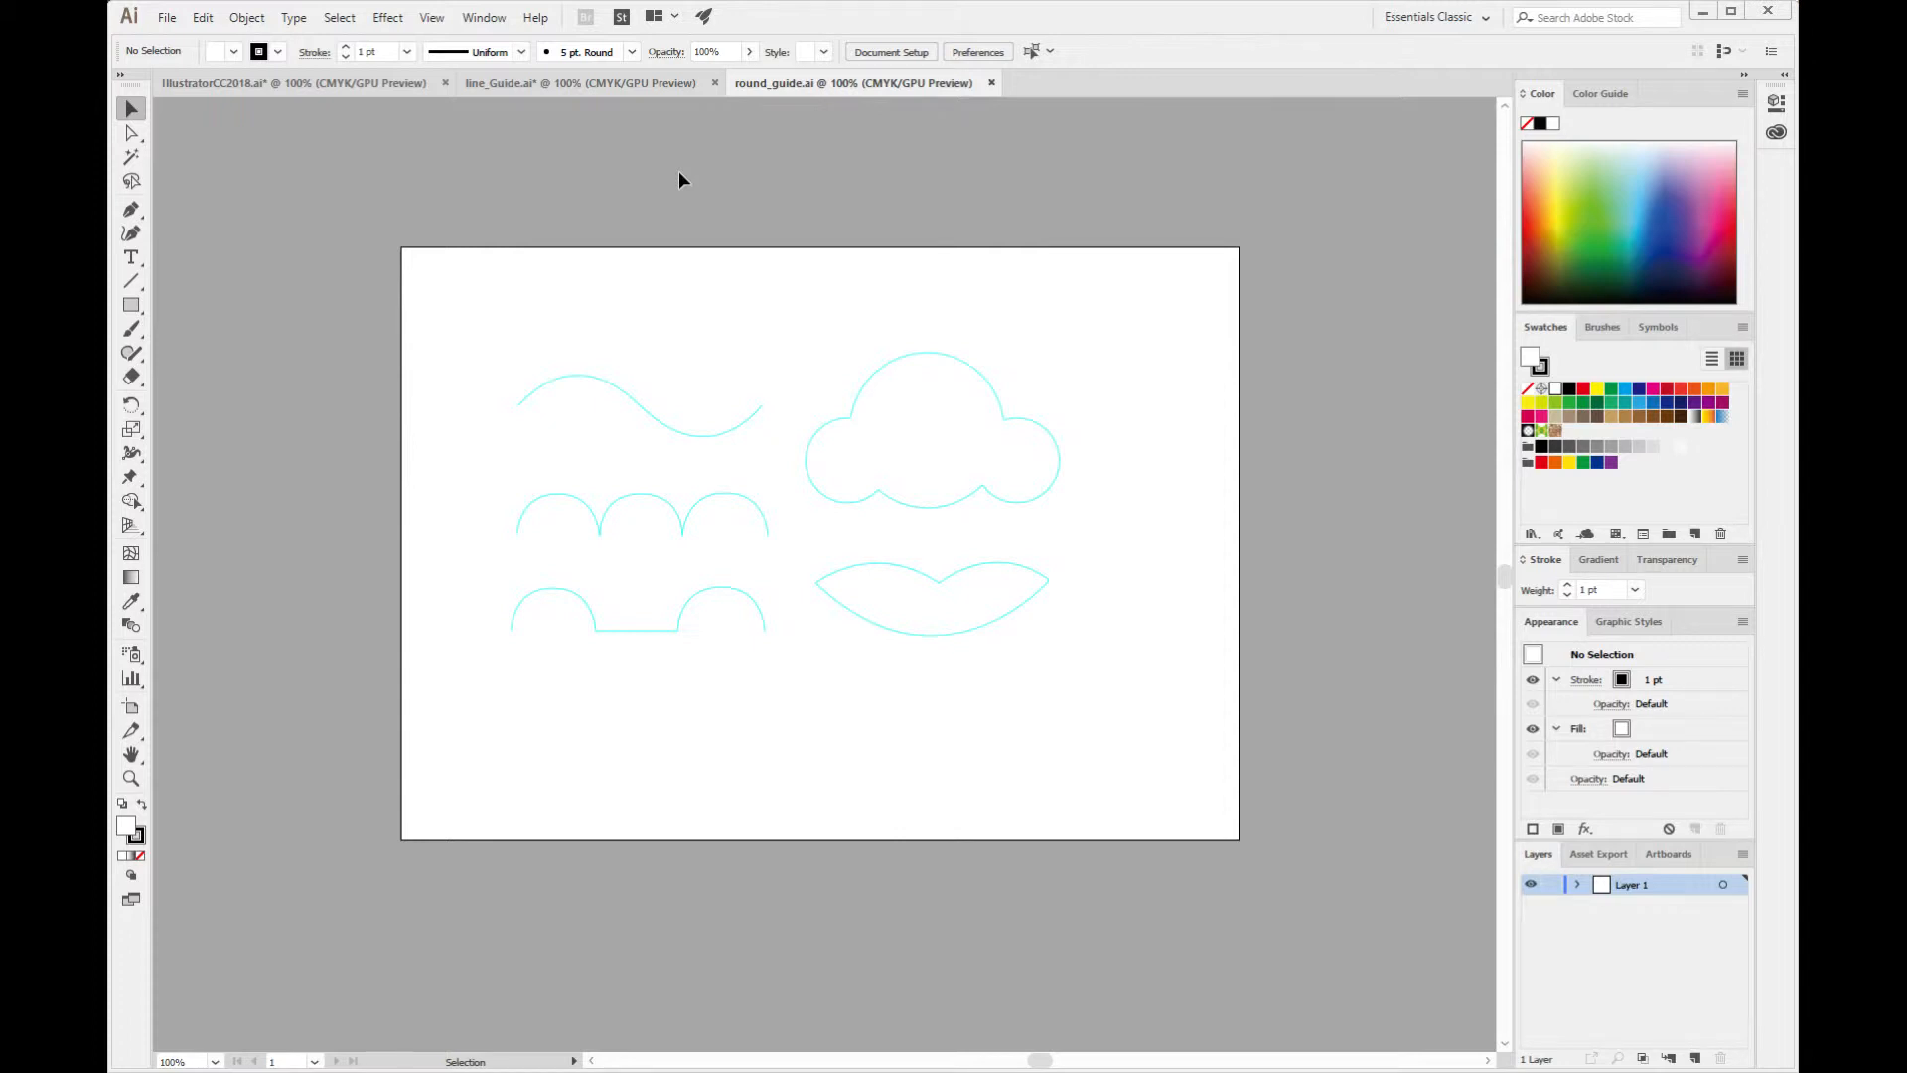
click(514, 85)
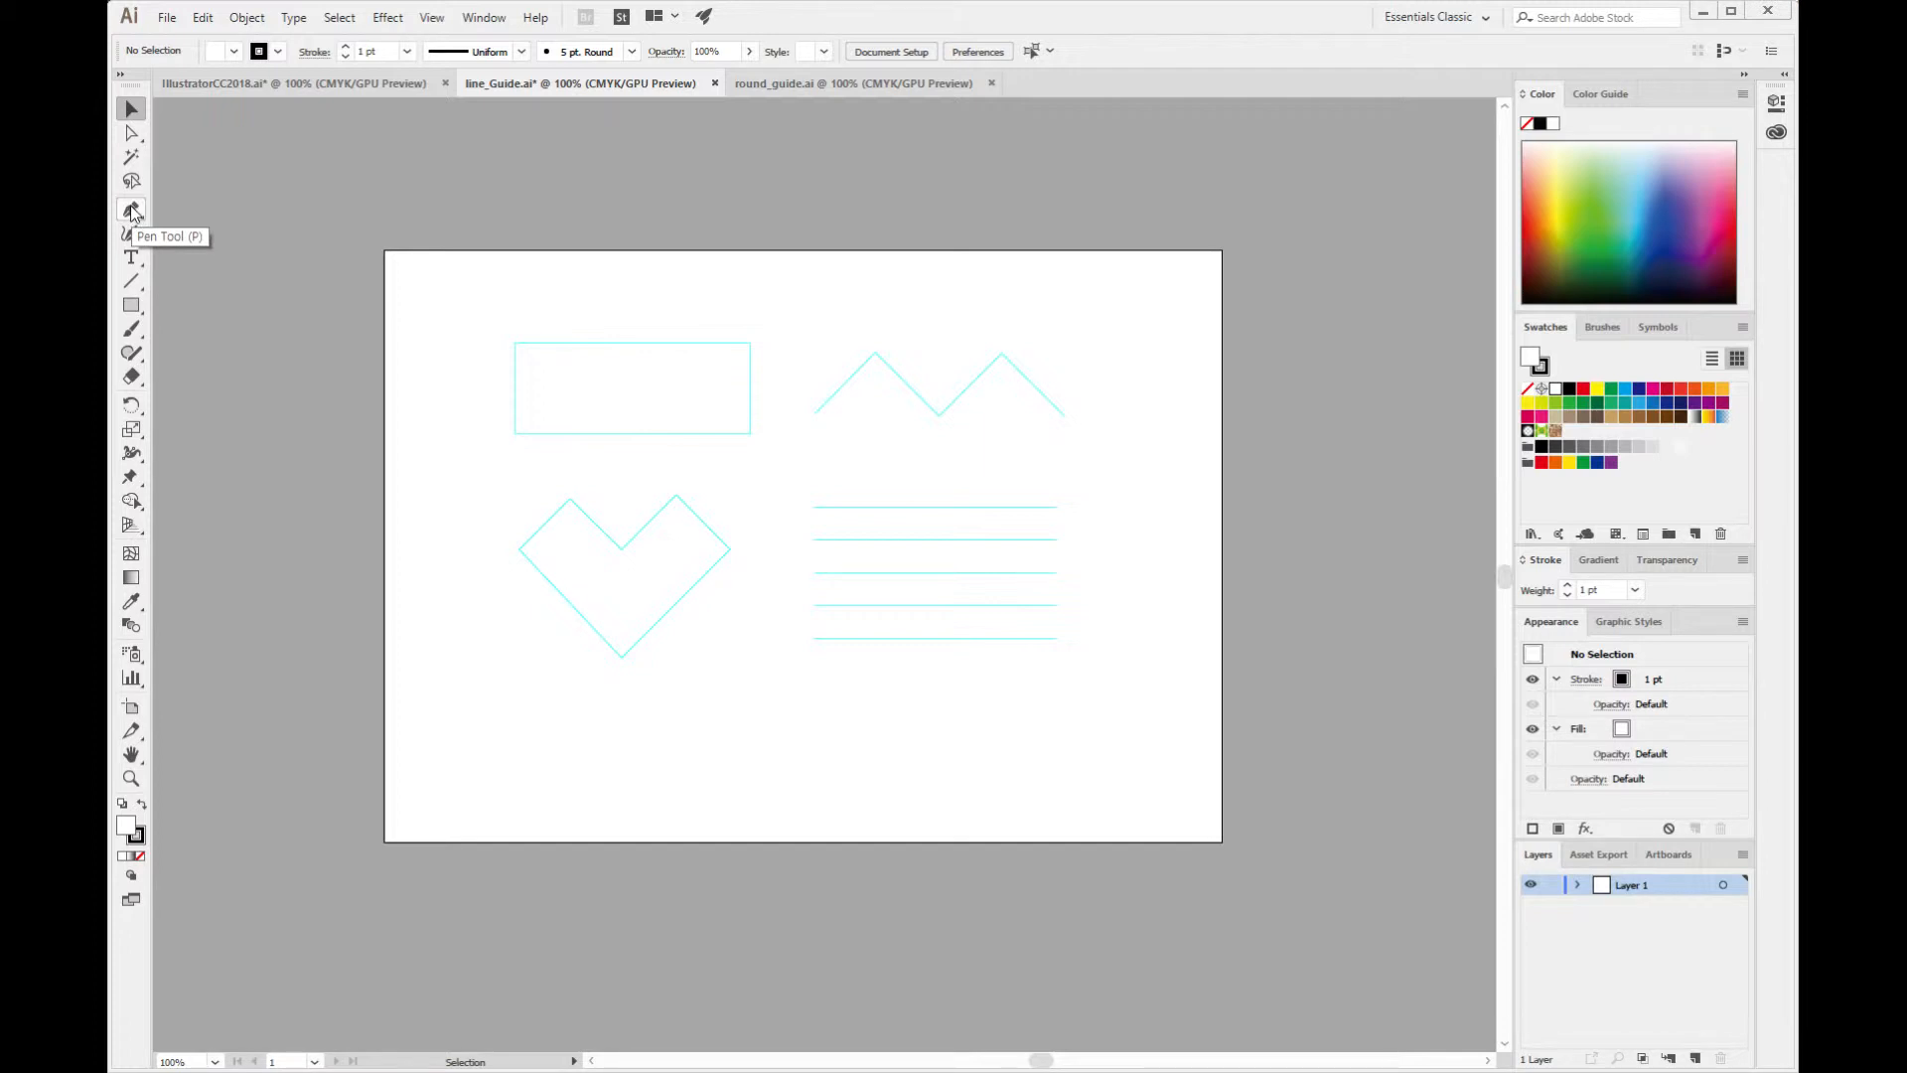
Expand the toolbox to its two-column layout.
click(121, 75)
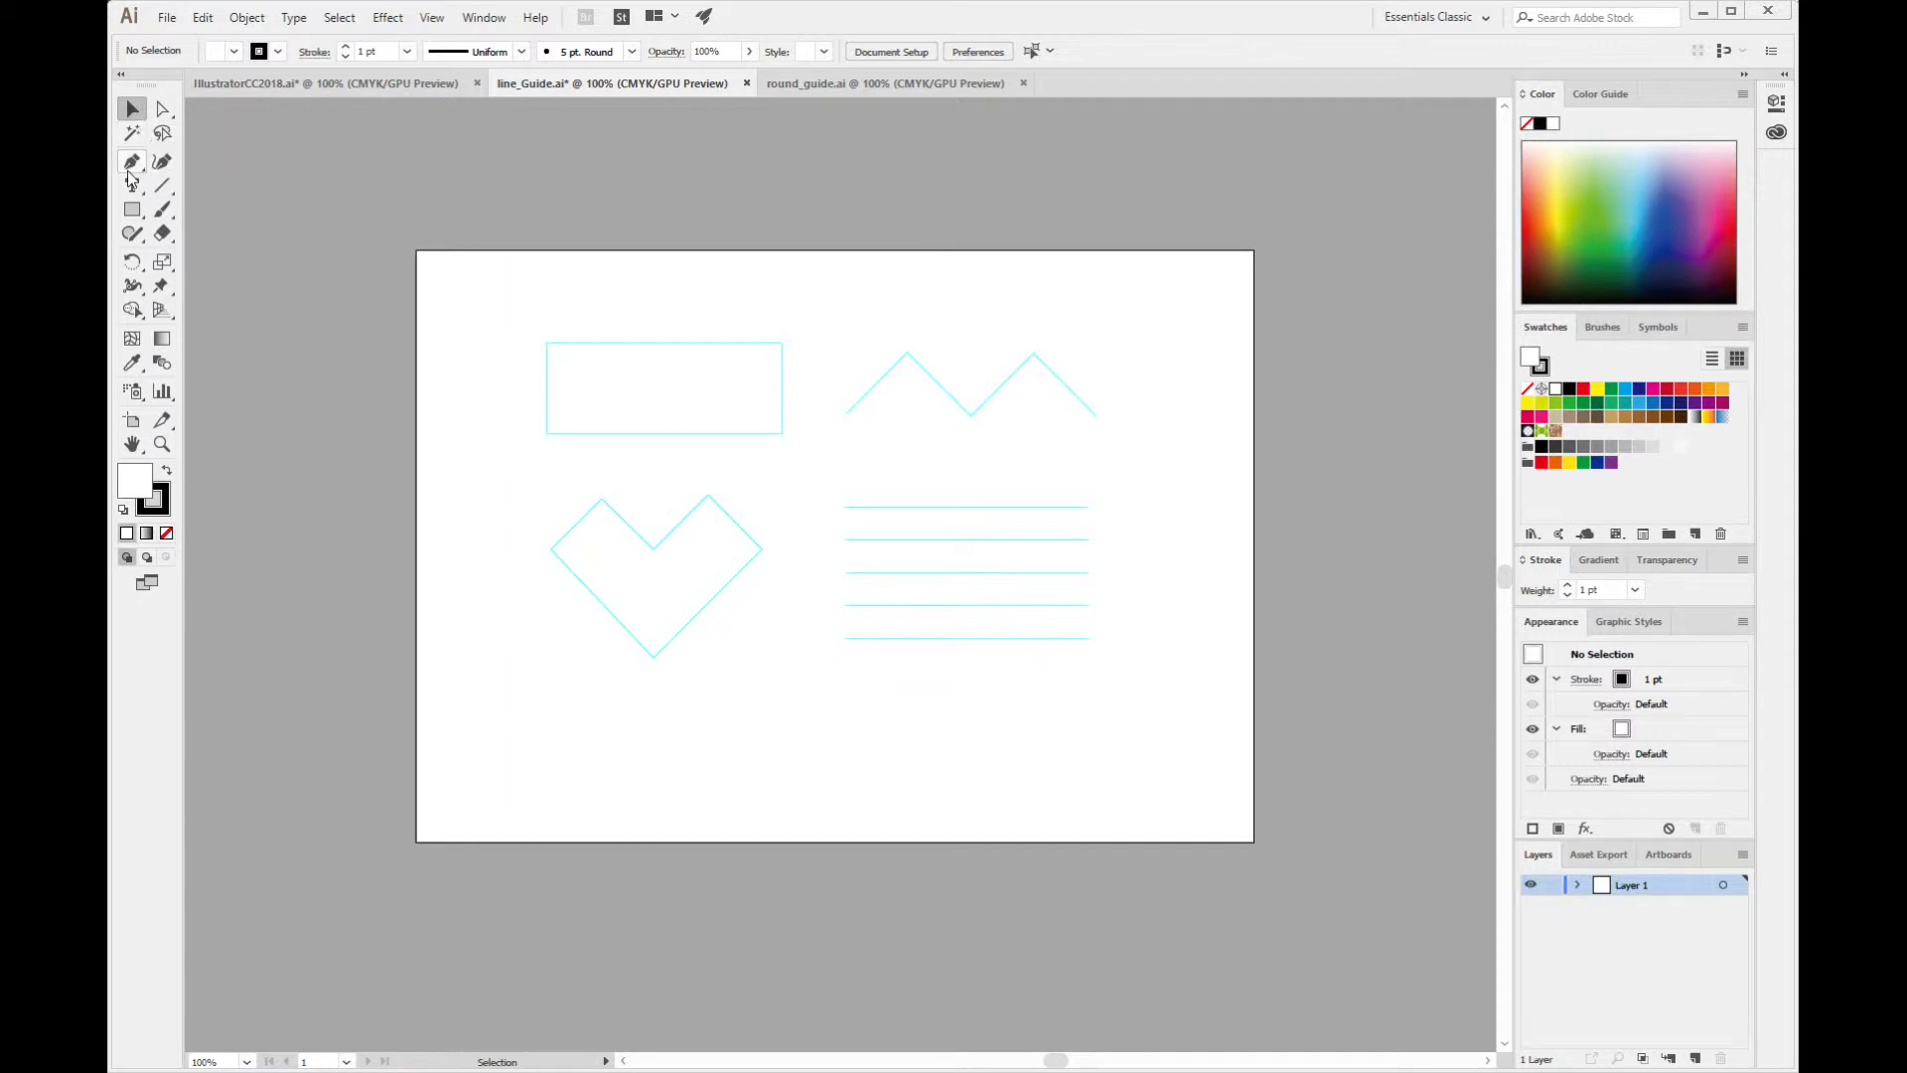
click(123, 74)
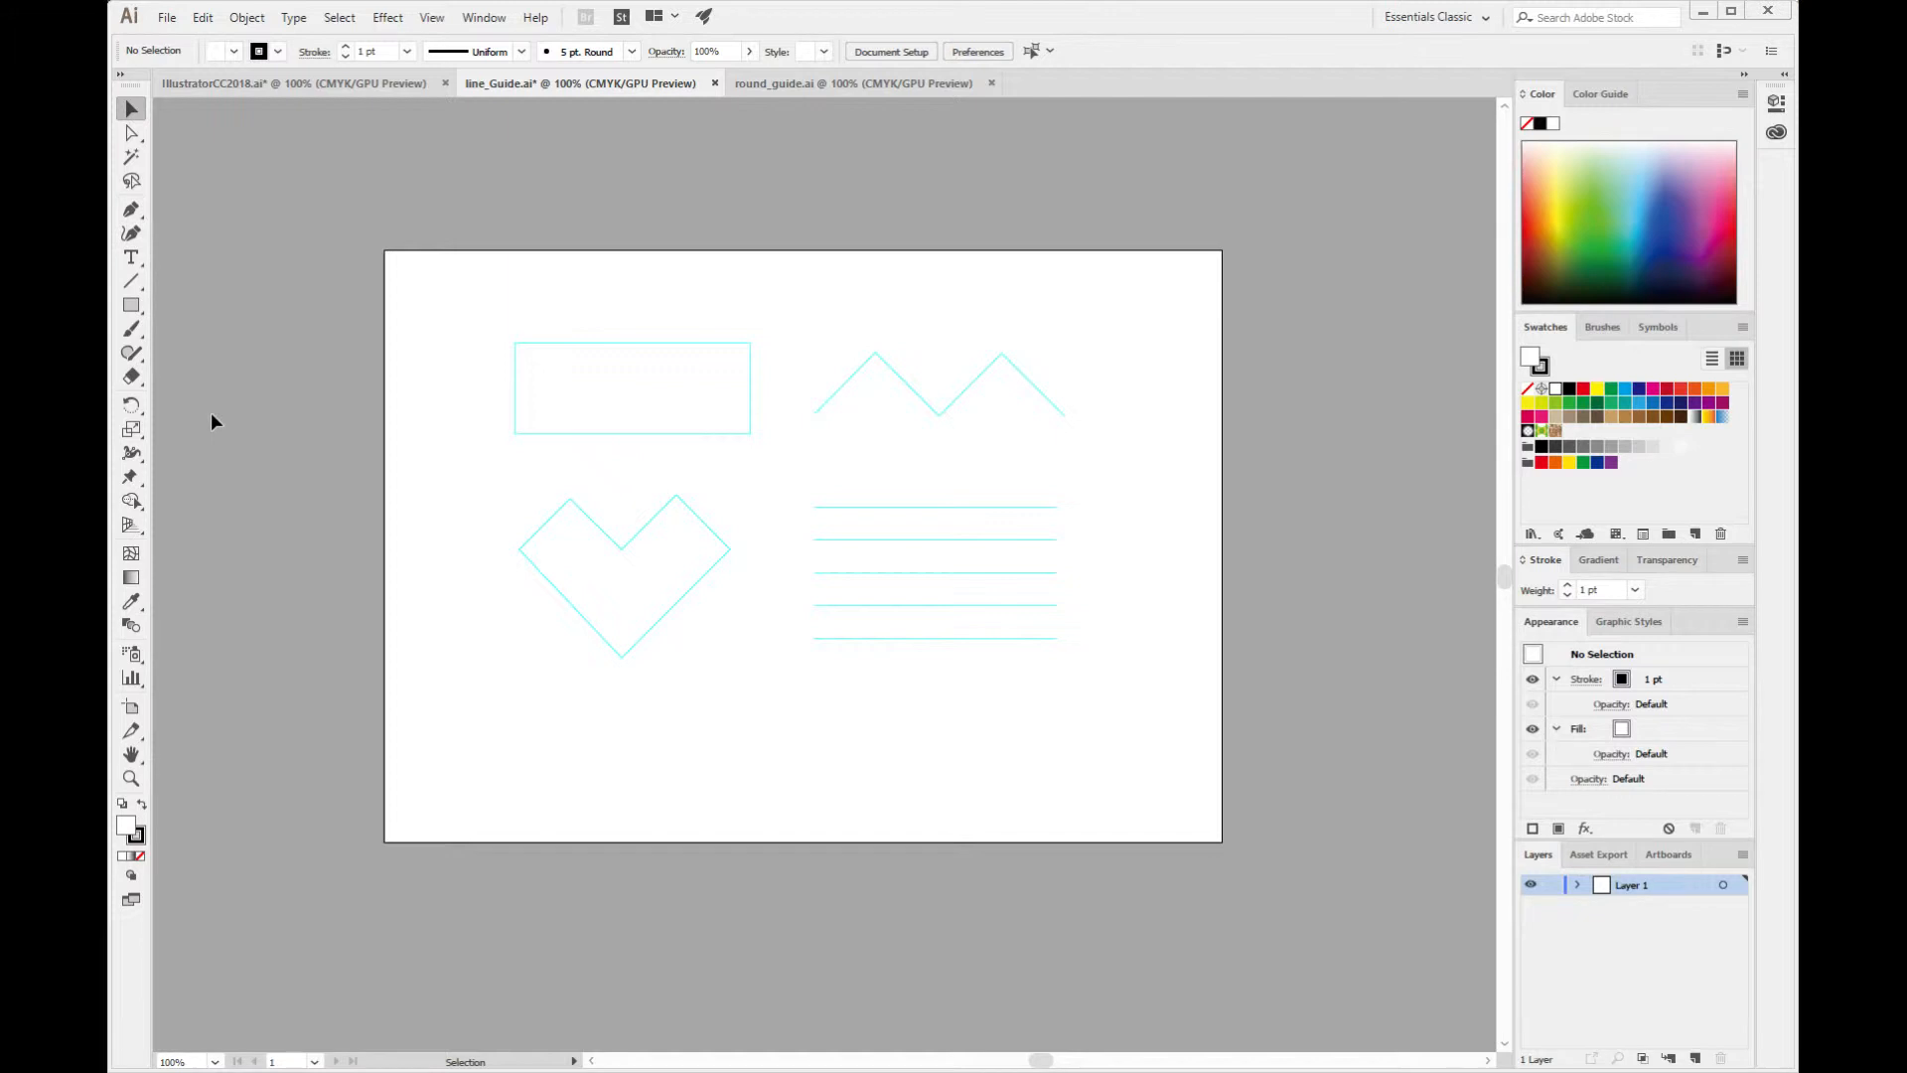
click(119, 78)
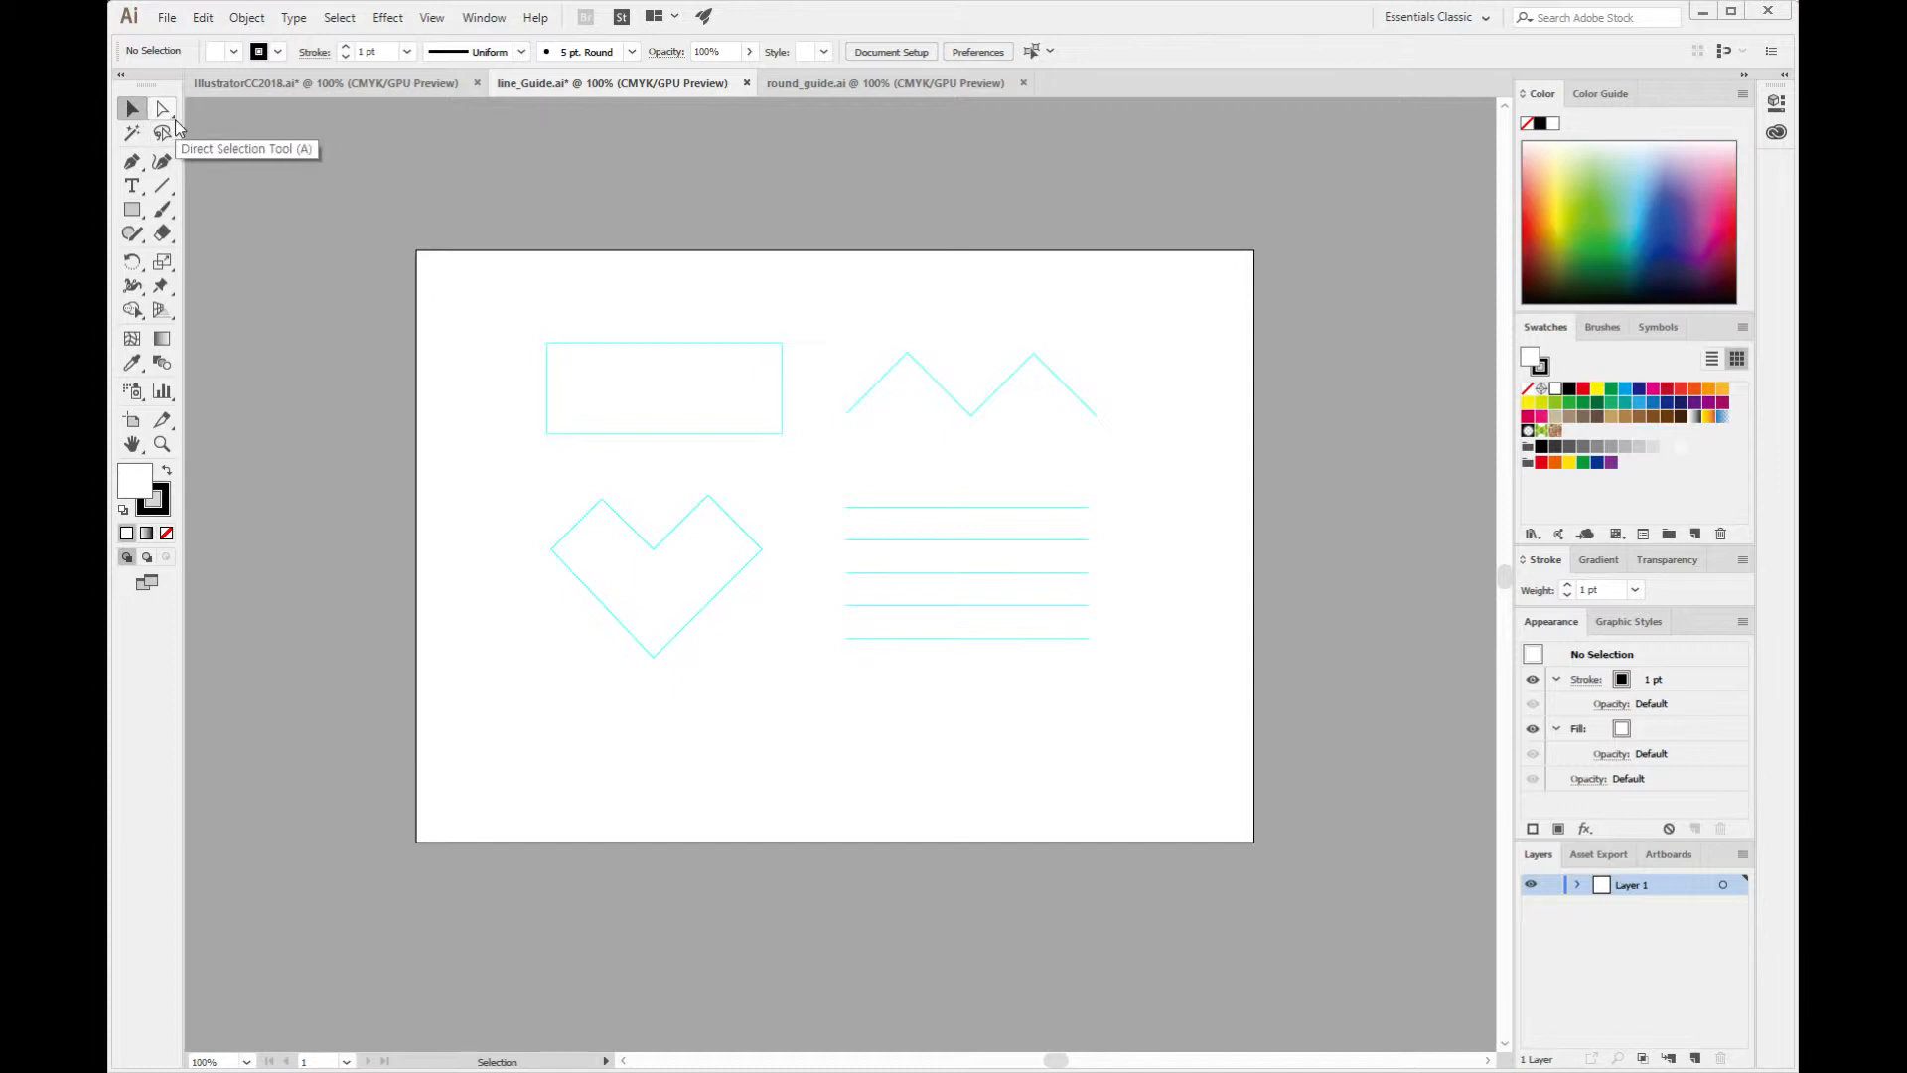
Try out the Anchor Point tool from the pen tool group and switch back to the Pen tool.
click(132, 164)
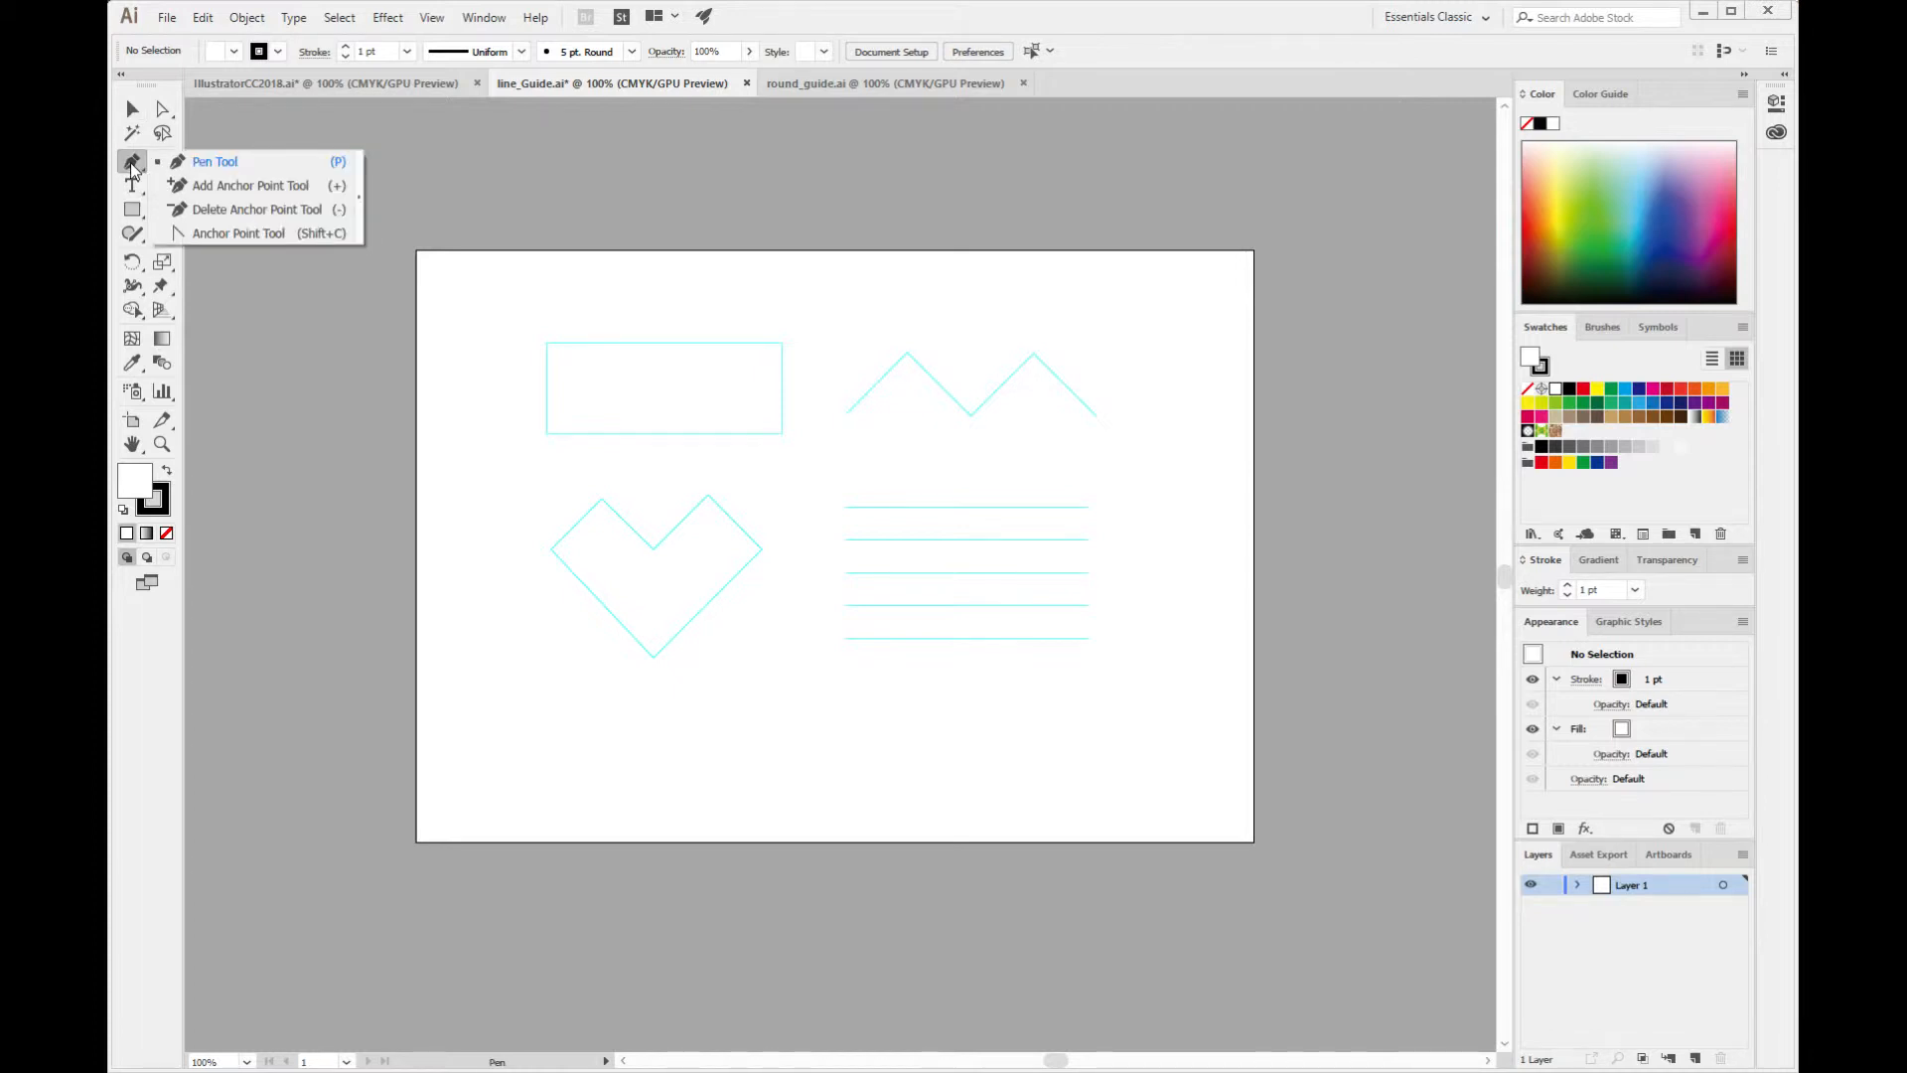
click(195, 232)
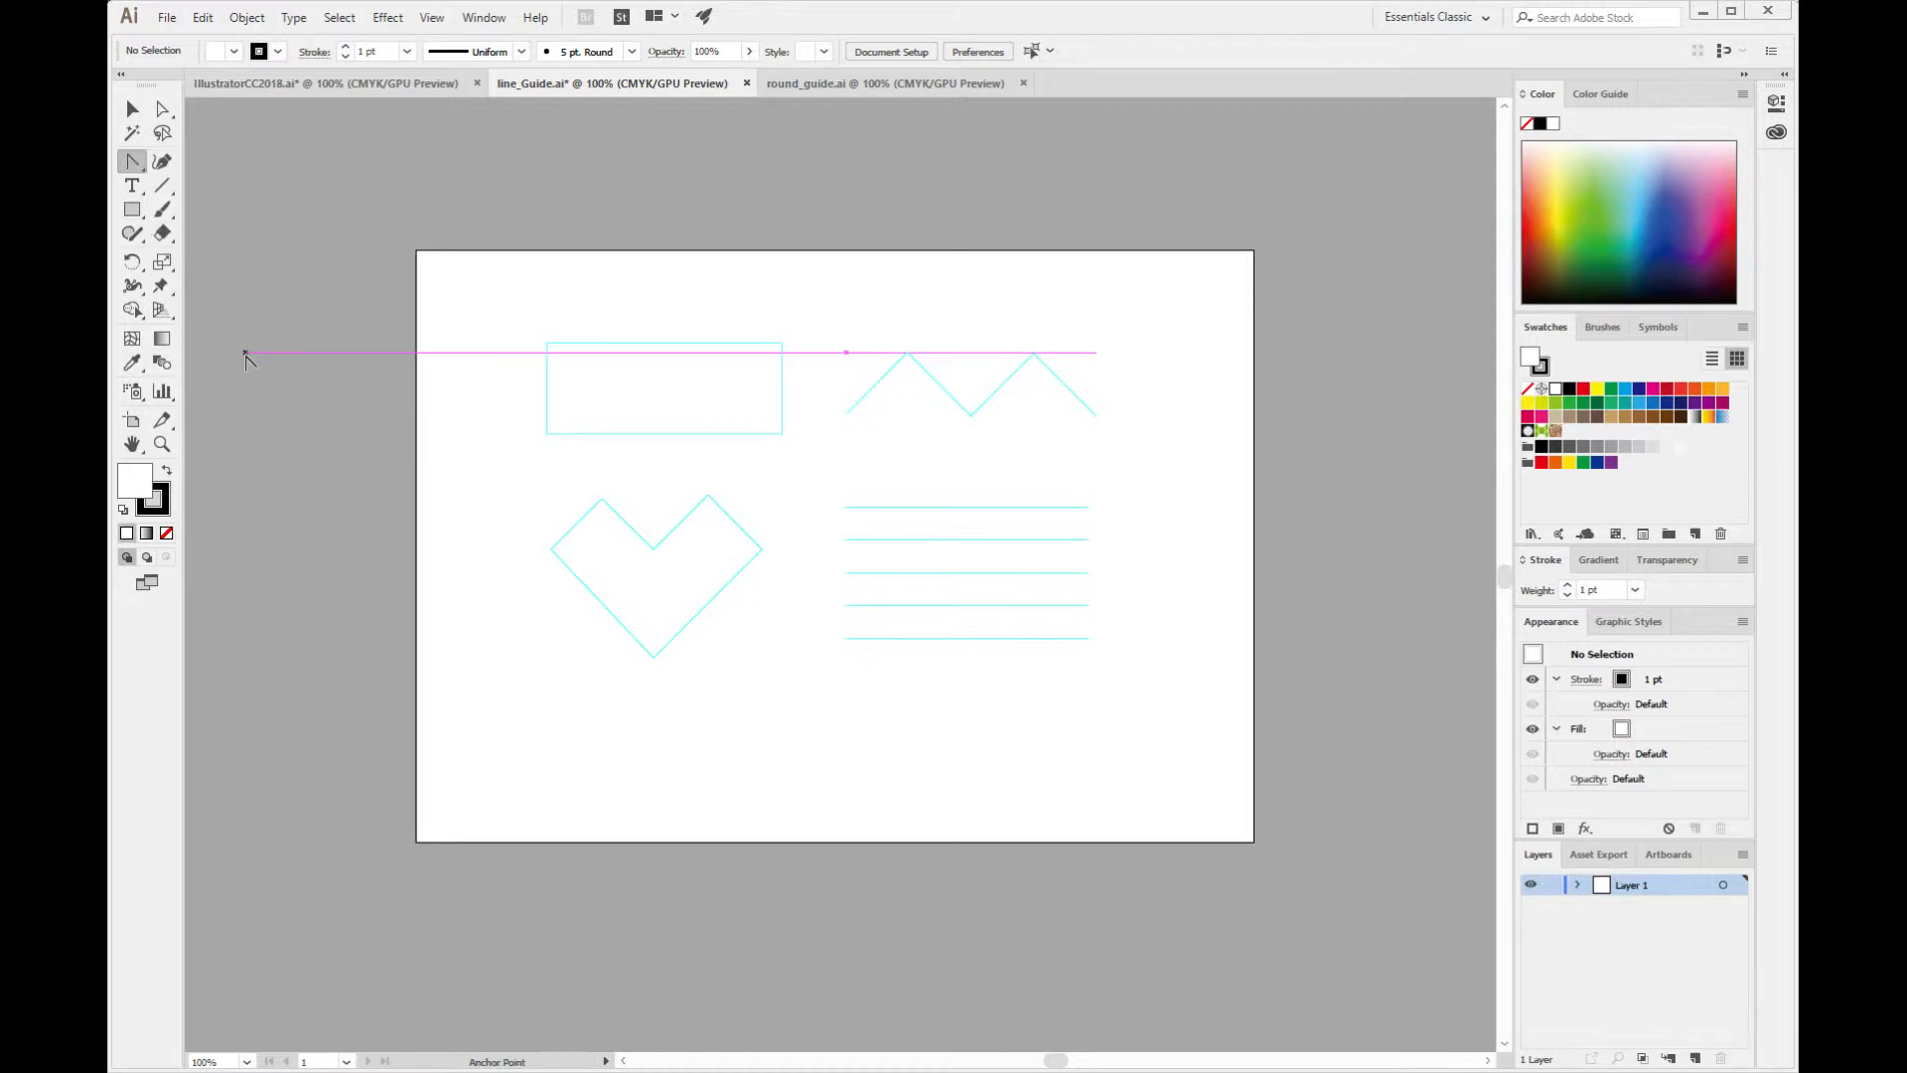
click(136, 170)
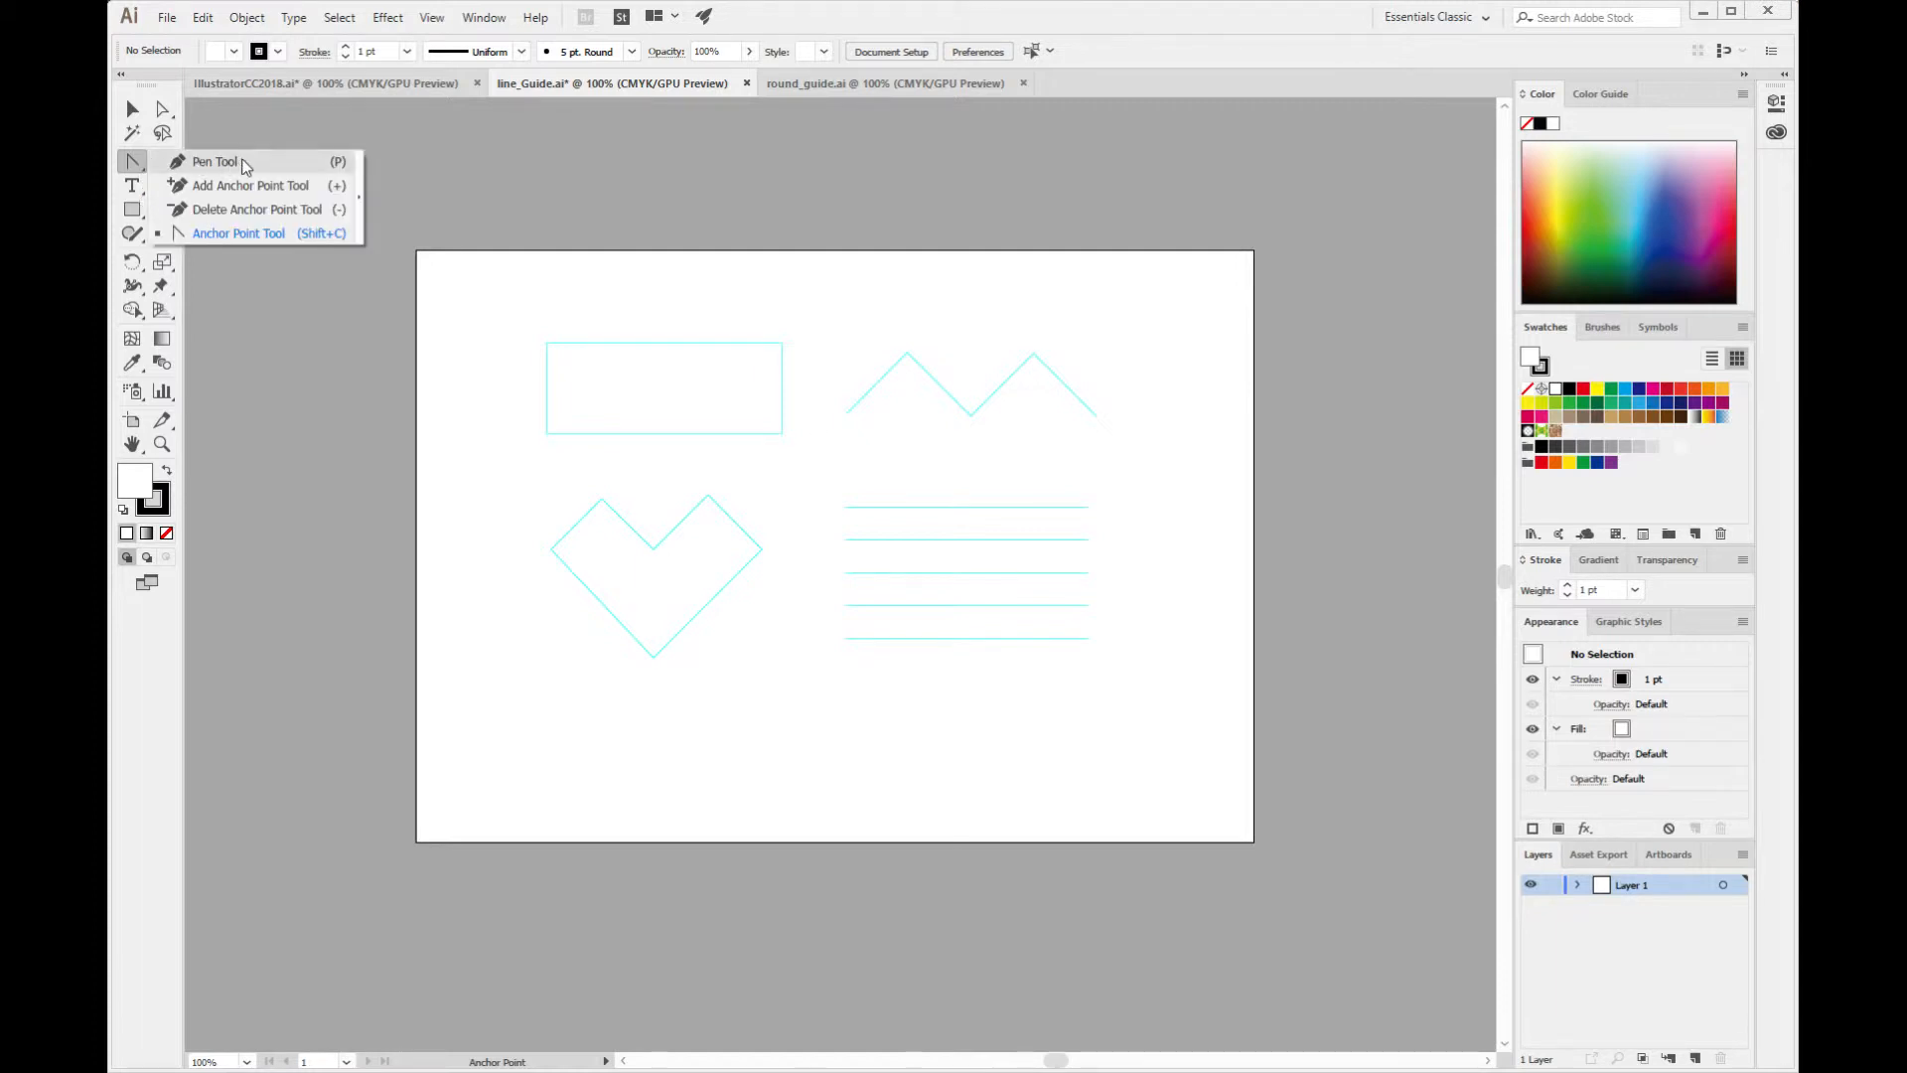
click(214, 162)
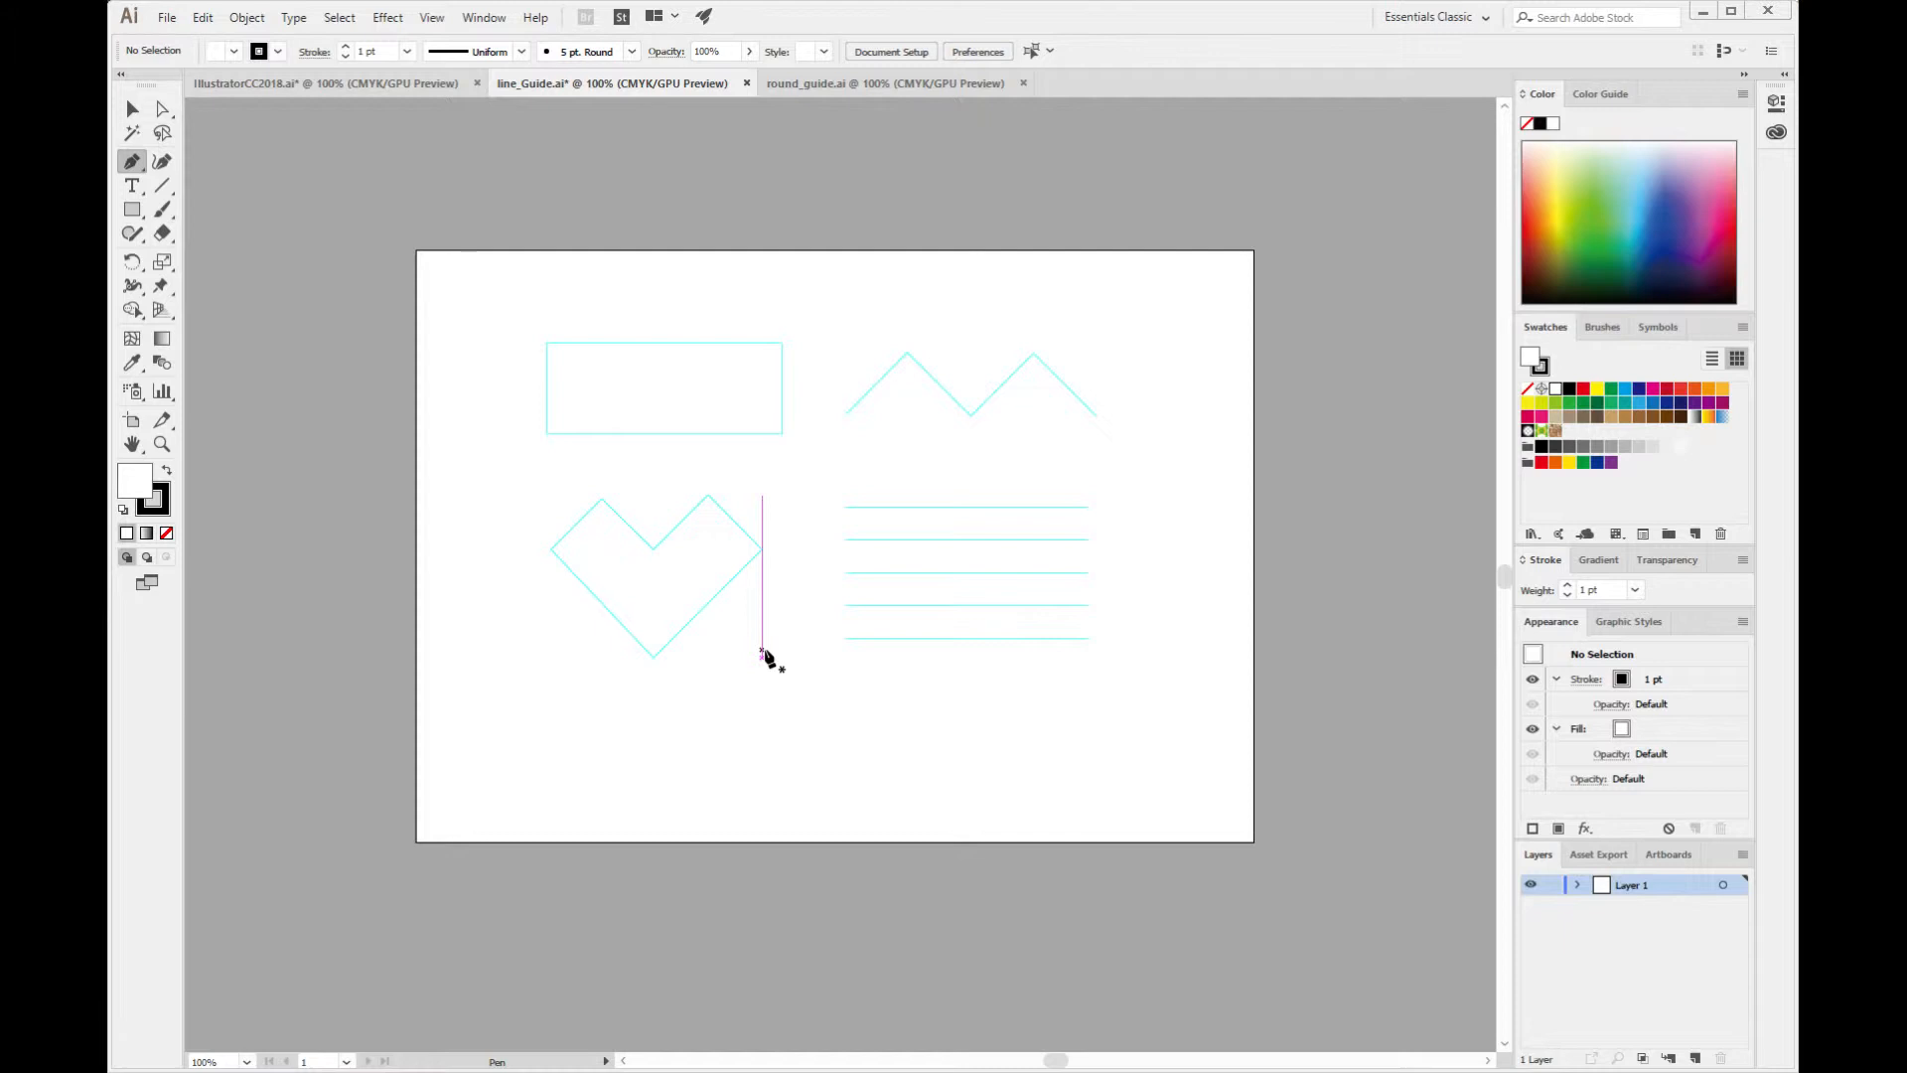
Trace the rectangle guide with the Pen tool as a closed four-corner path, removing the stray point placed inside it.
click(545, 343)
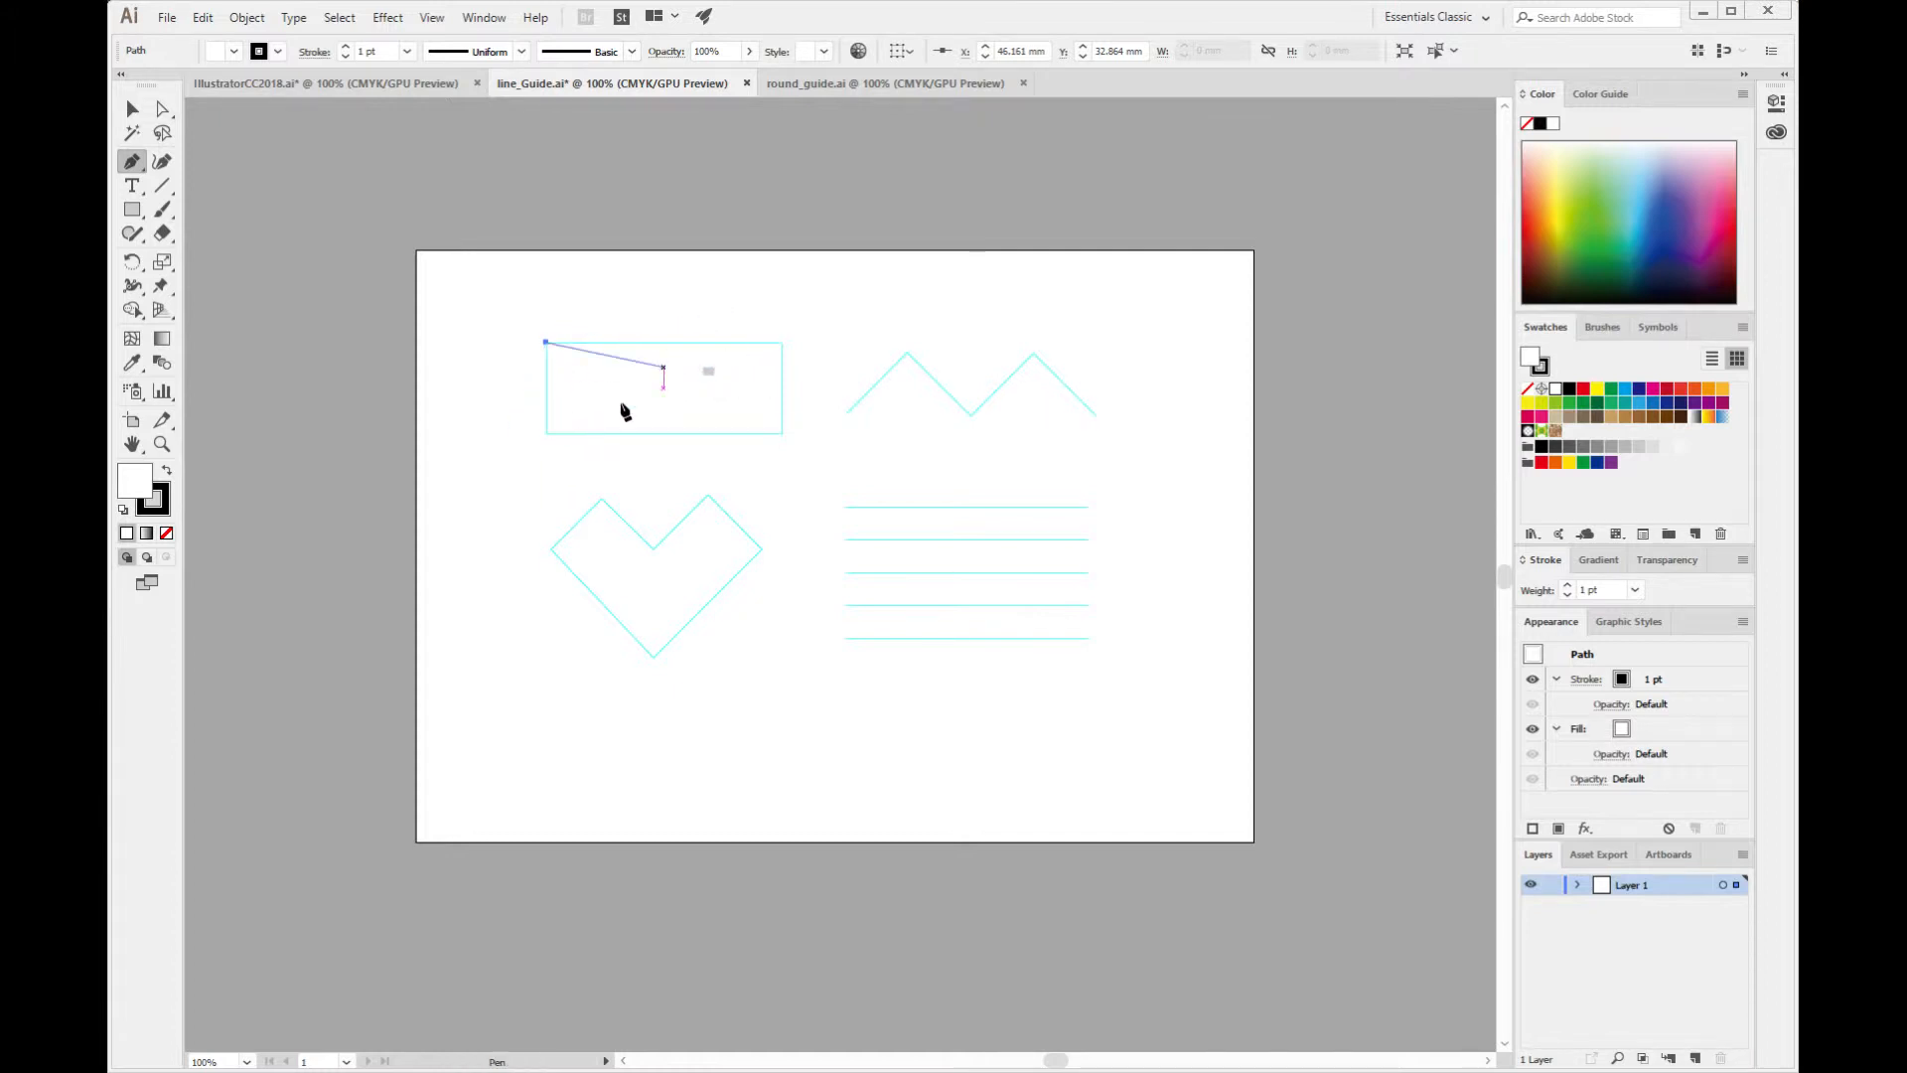
click(663, 385)
key(ctrl+z)
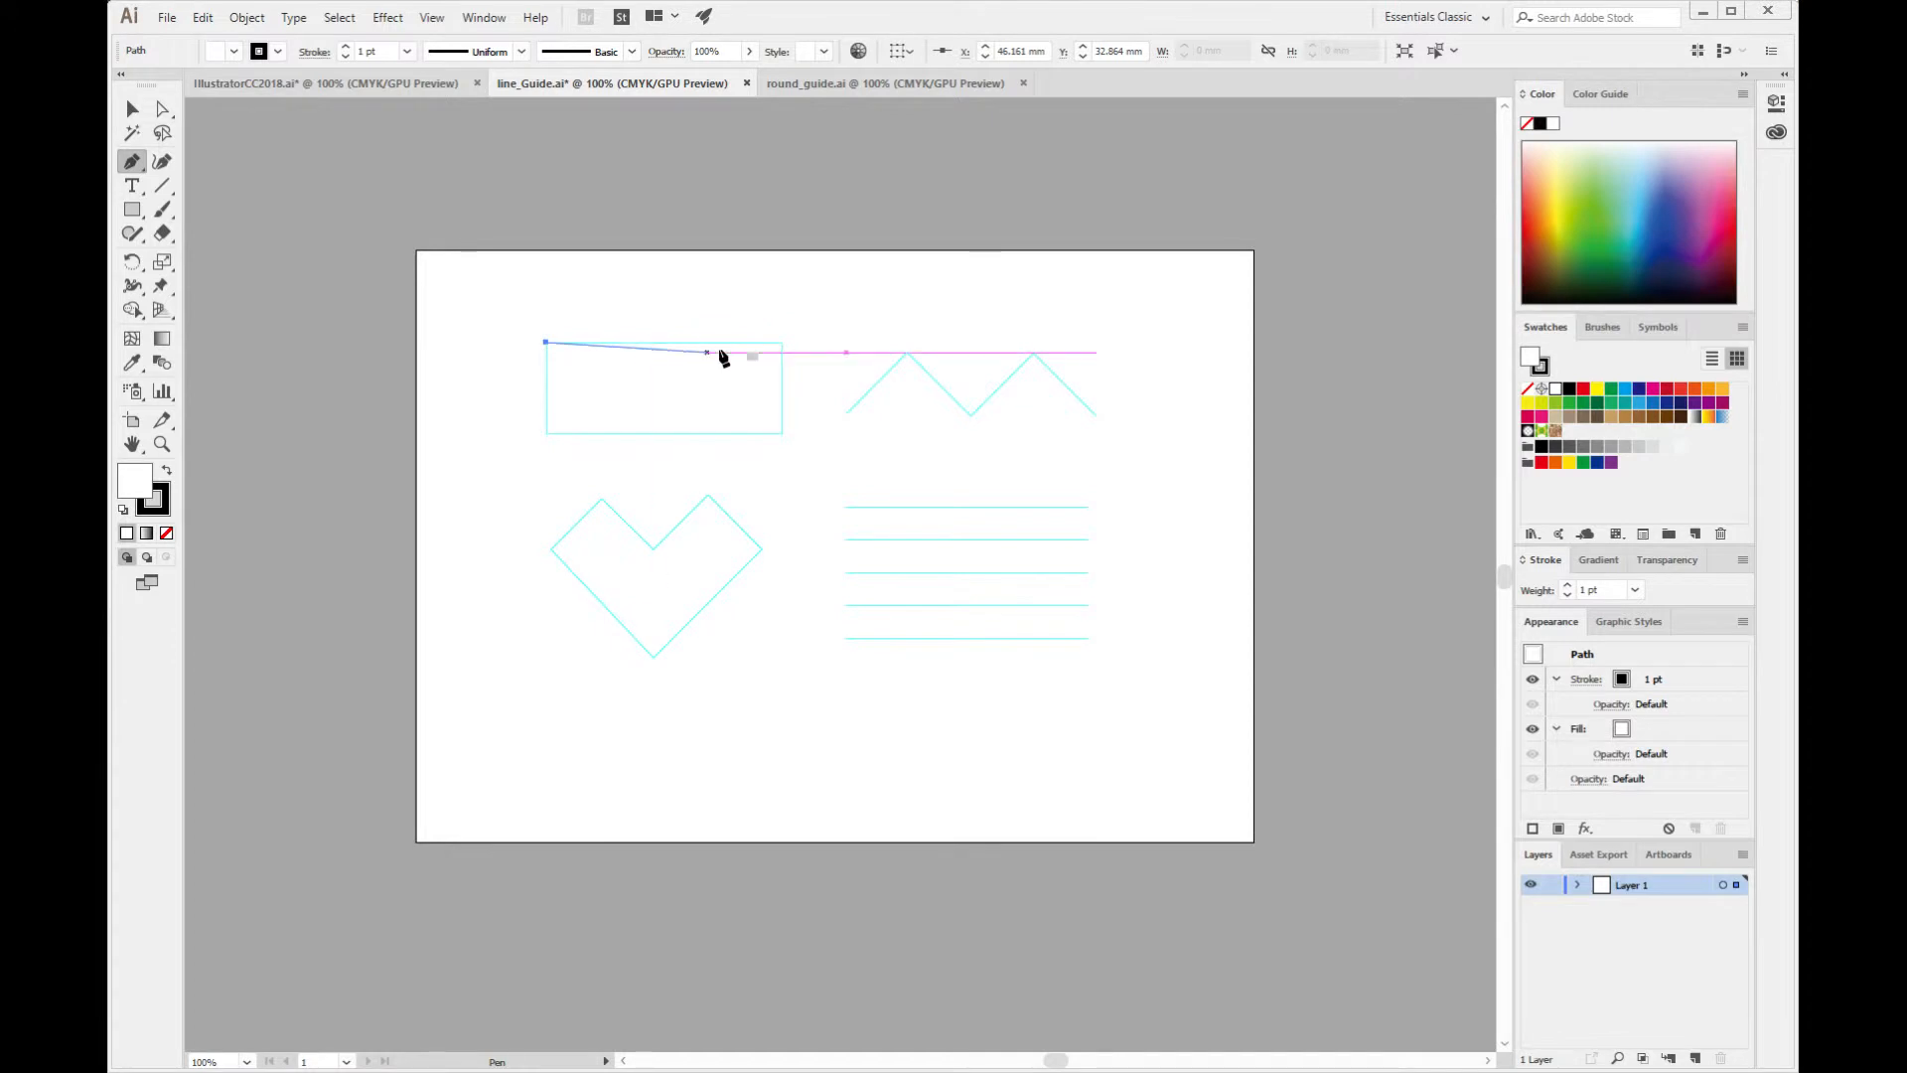
click(782, 343)
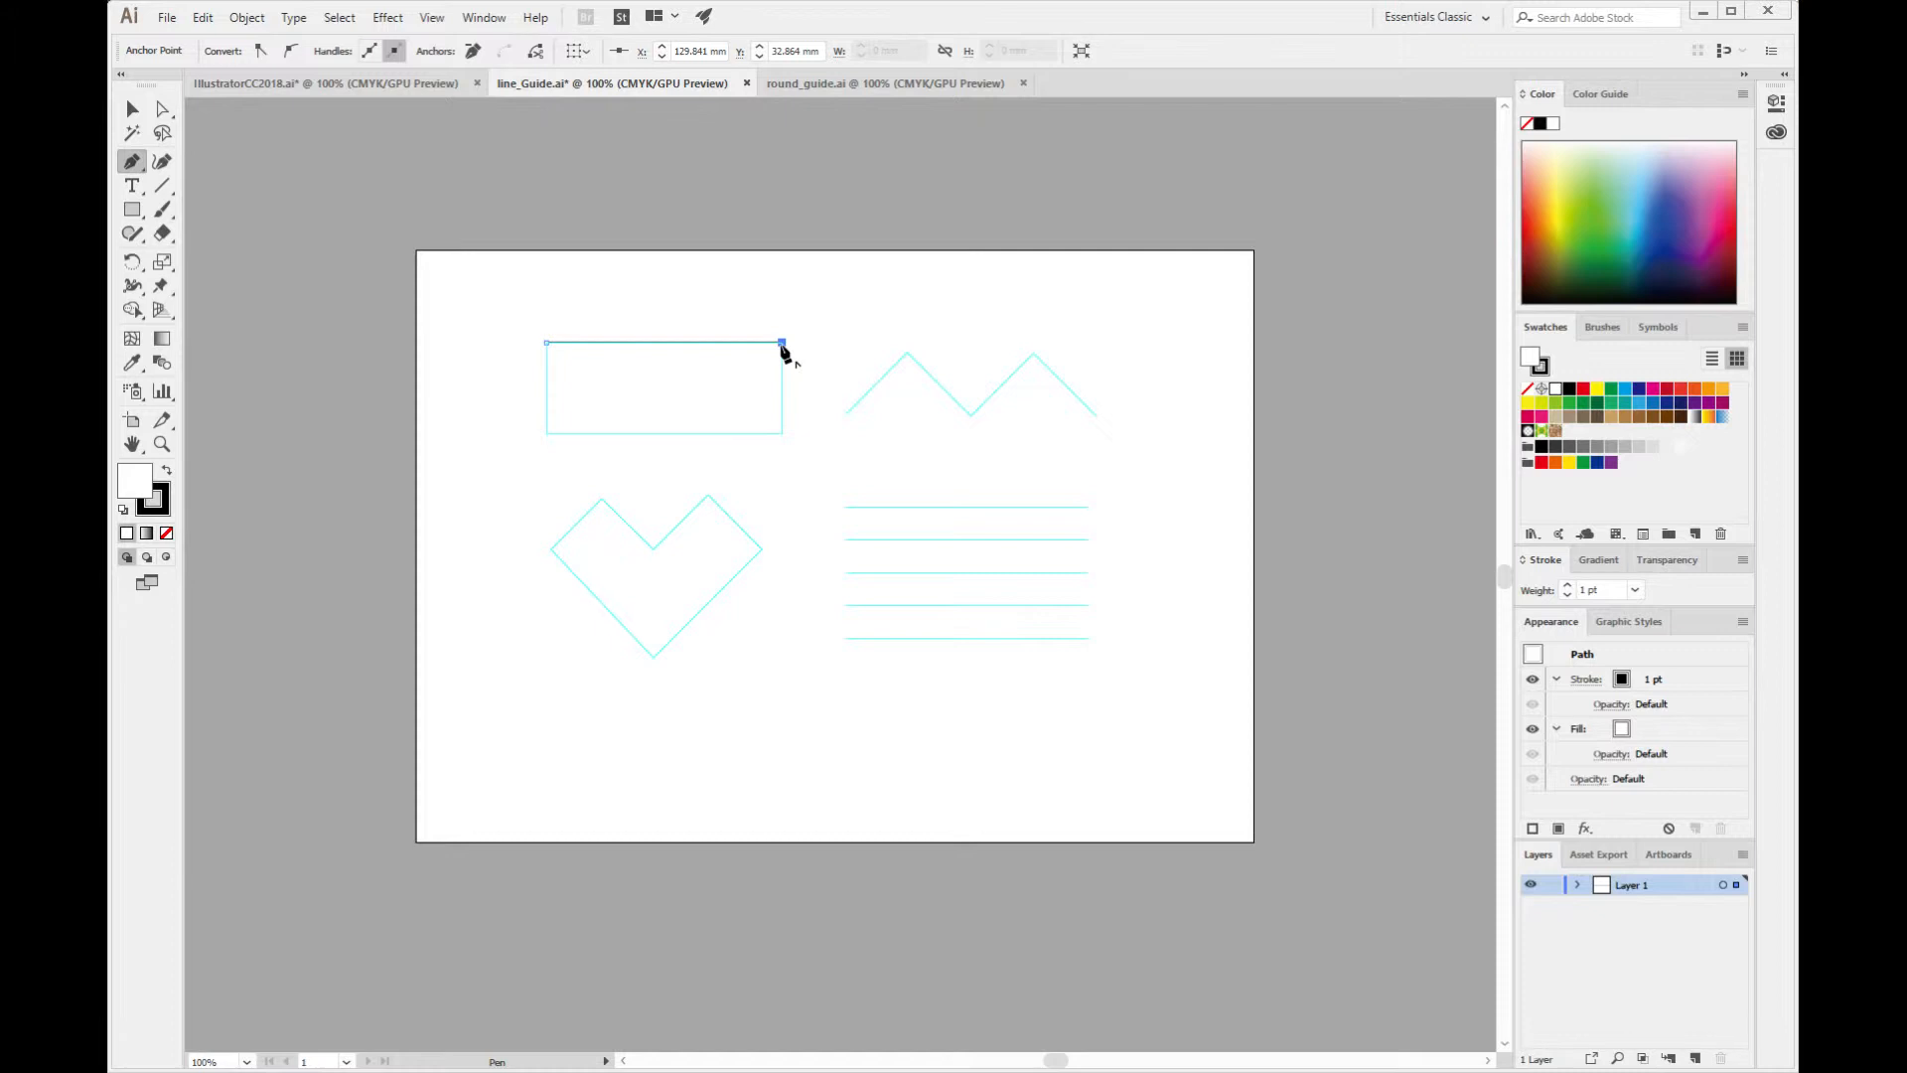
click(782, 434)
click(783, 434)
click(546, 434)
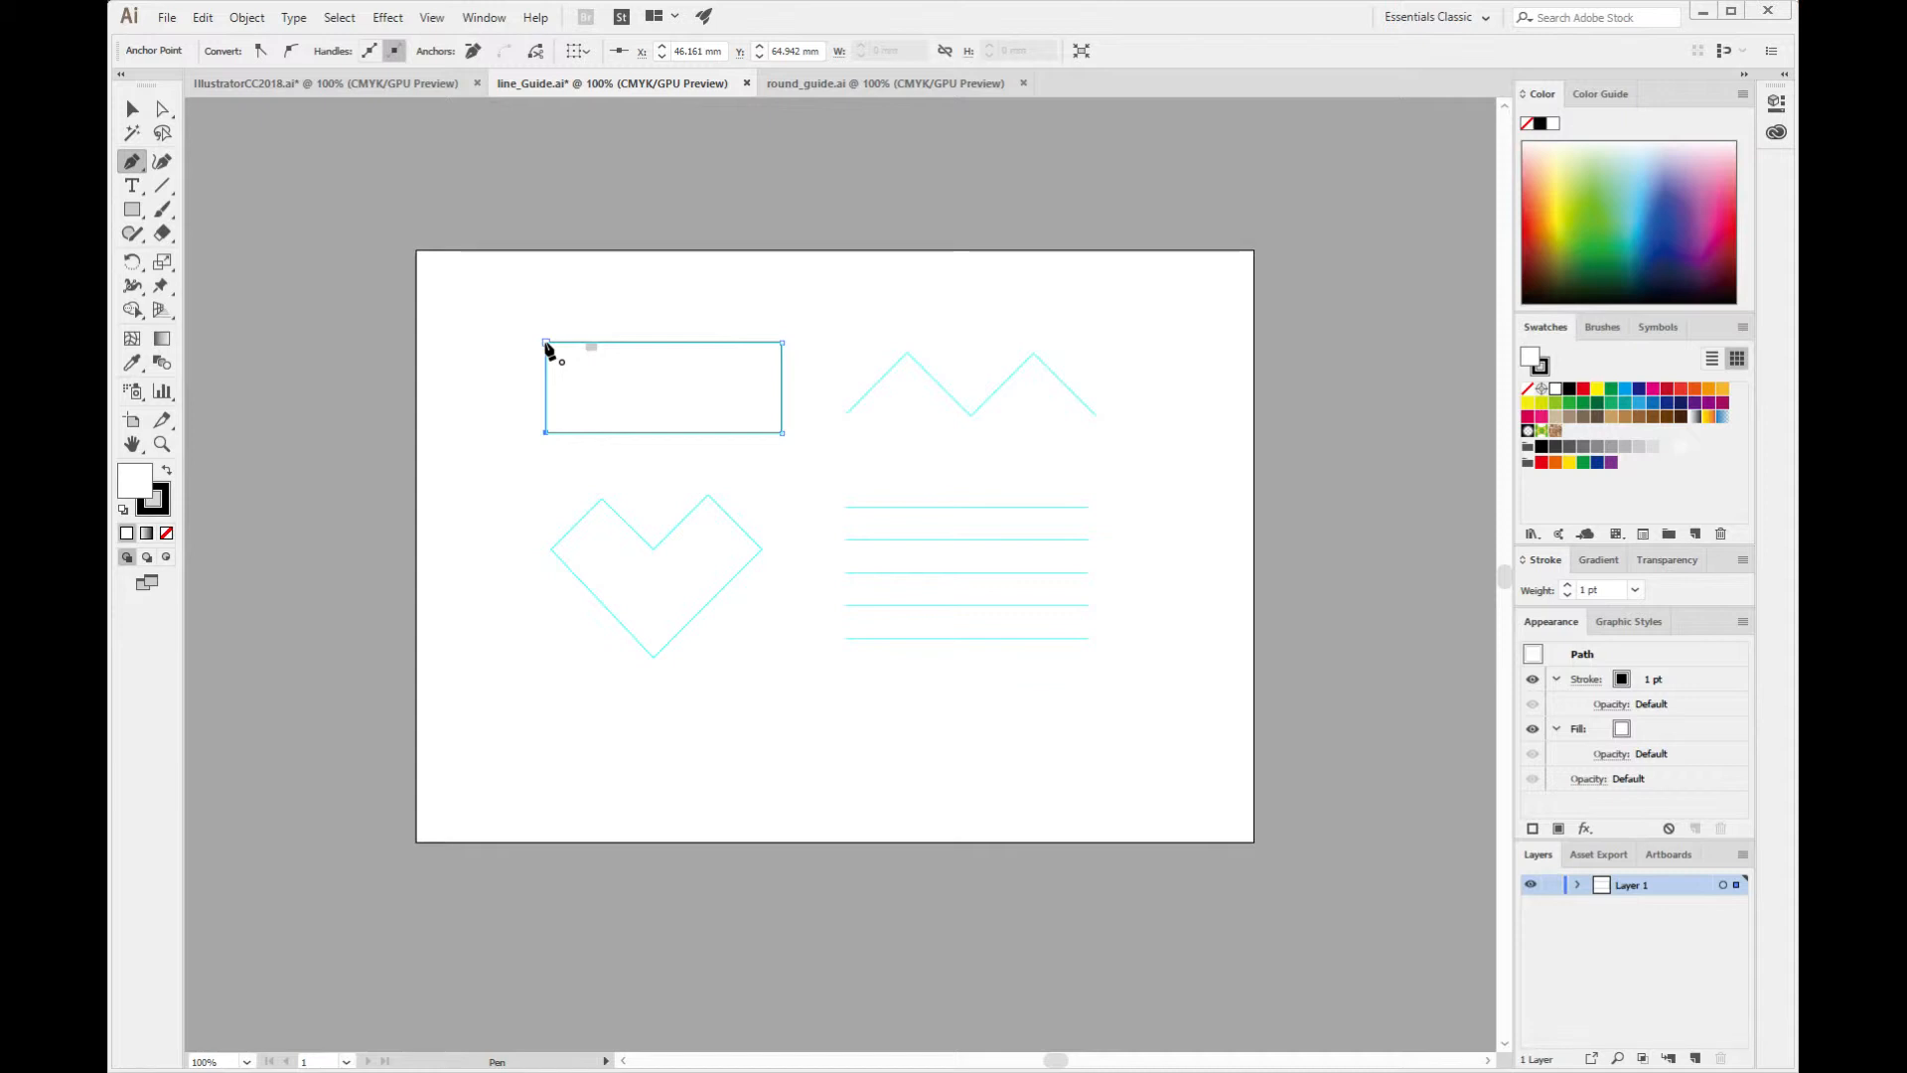
click(545, 343)
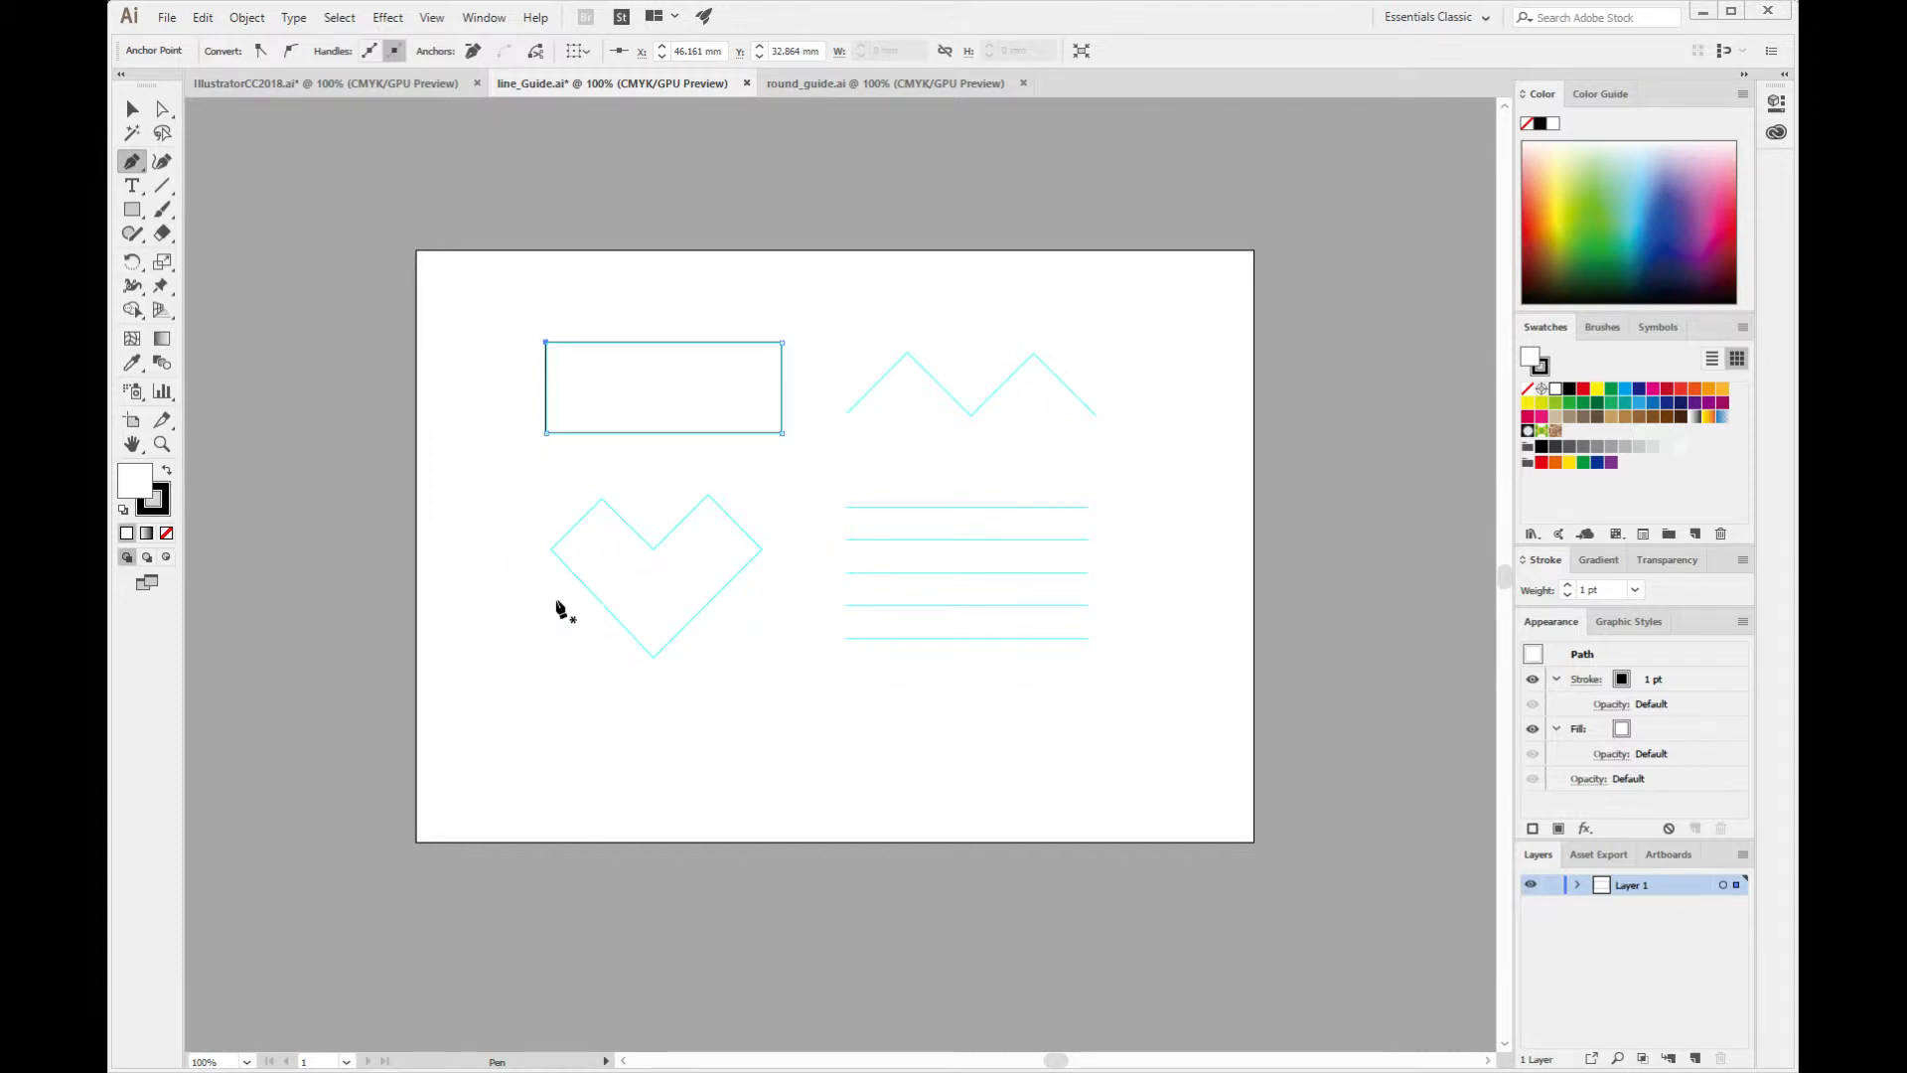
Trace the angular heart guide with straight Pen segments and close the path at its starting point.
click(551, 548)
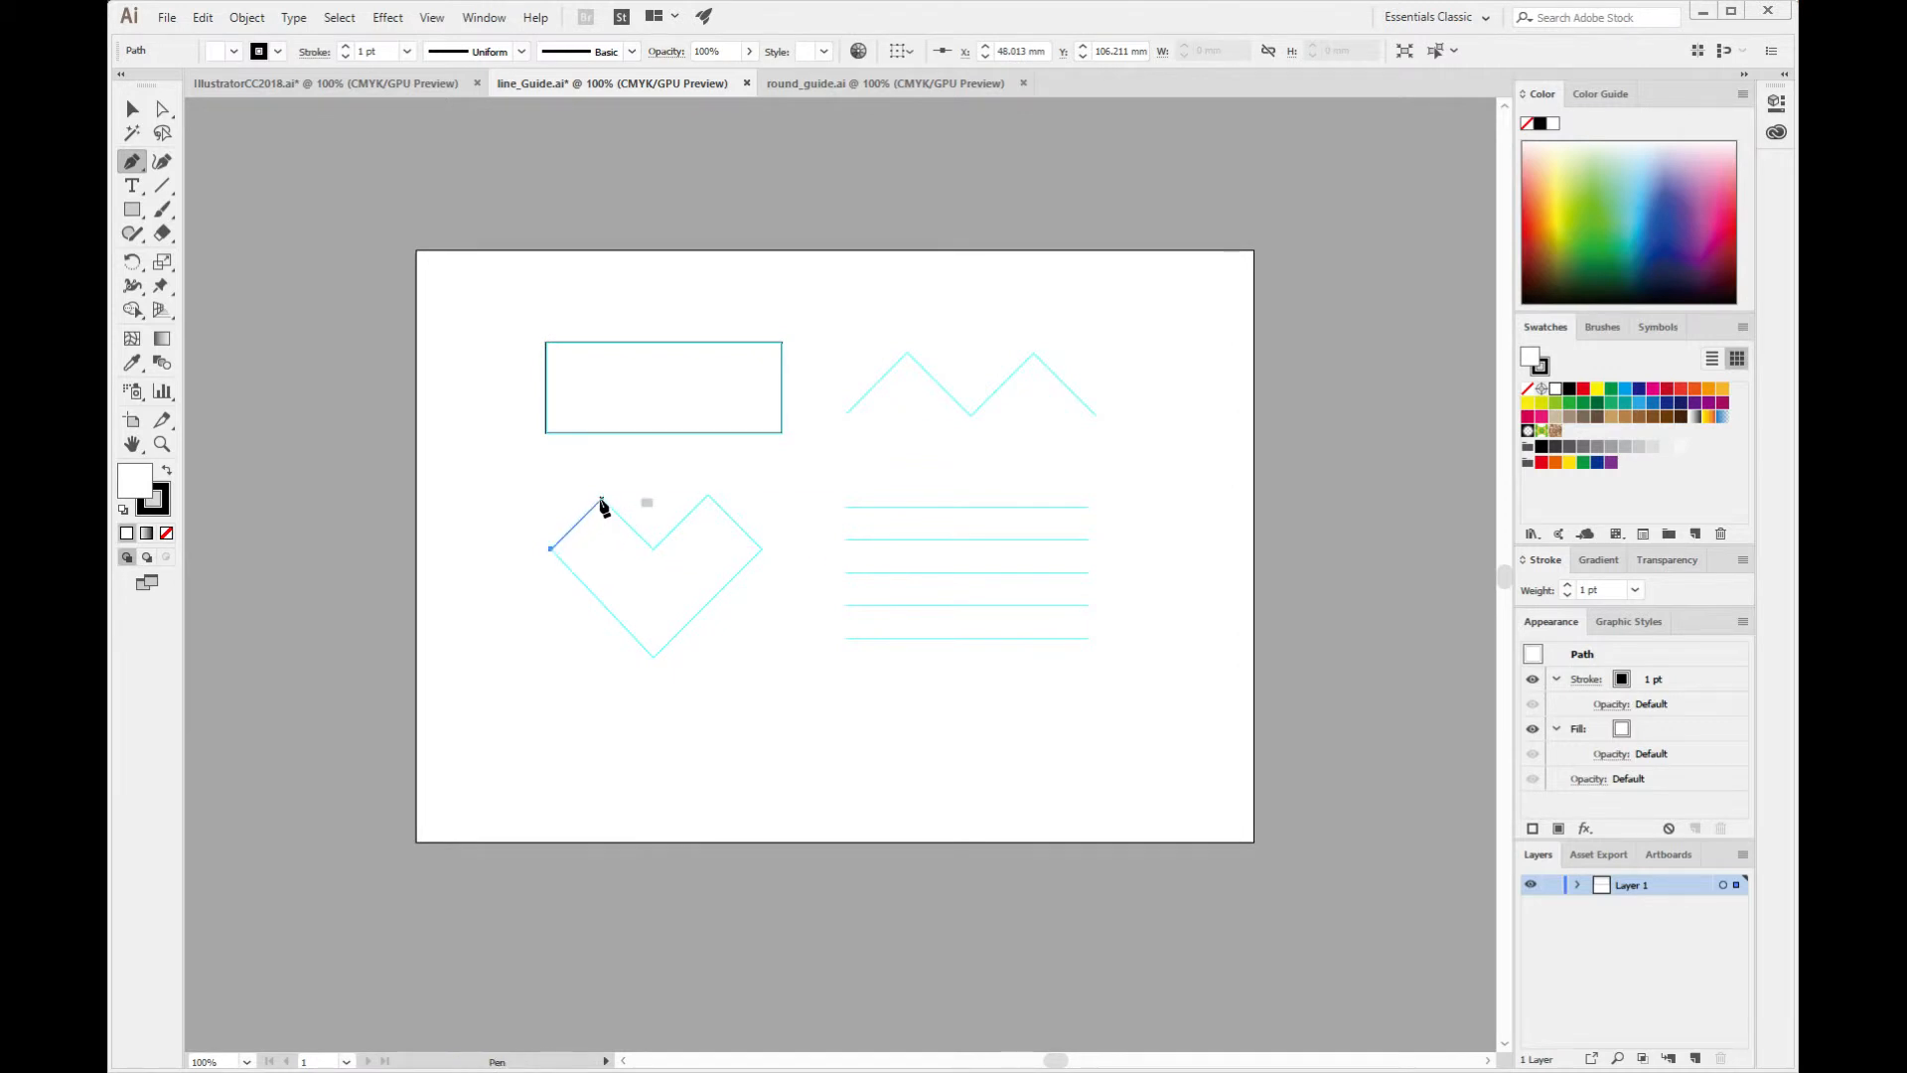
click(601, 499)
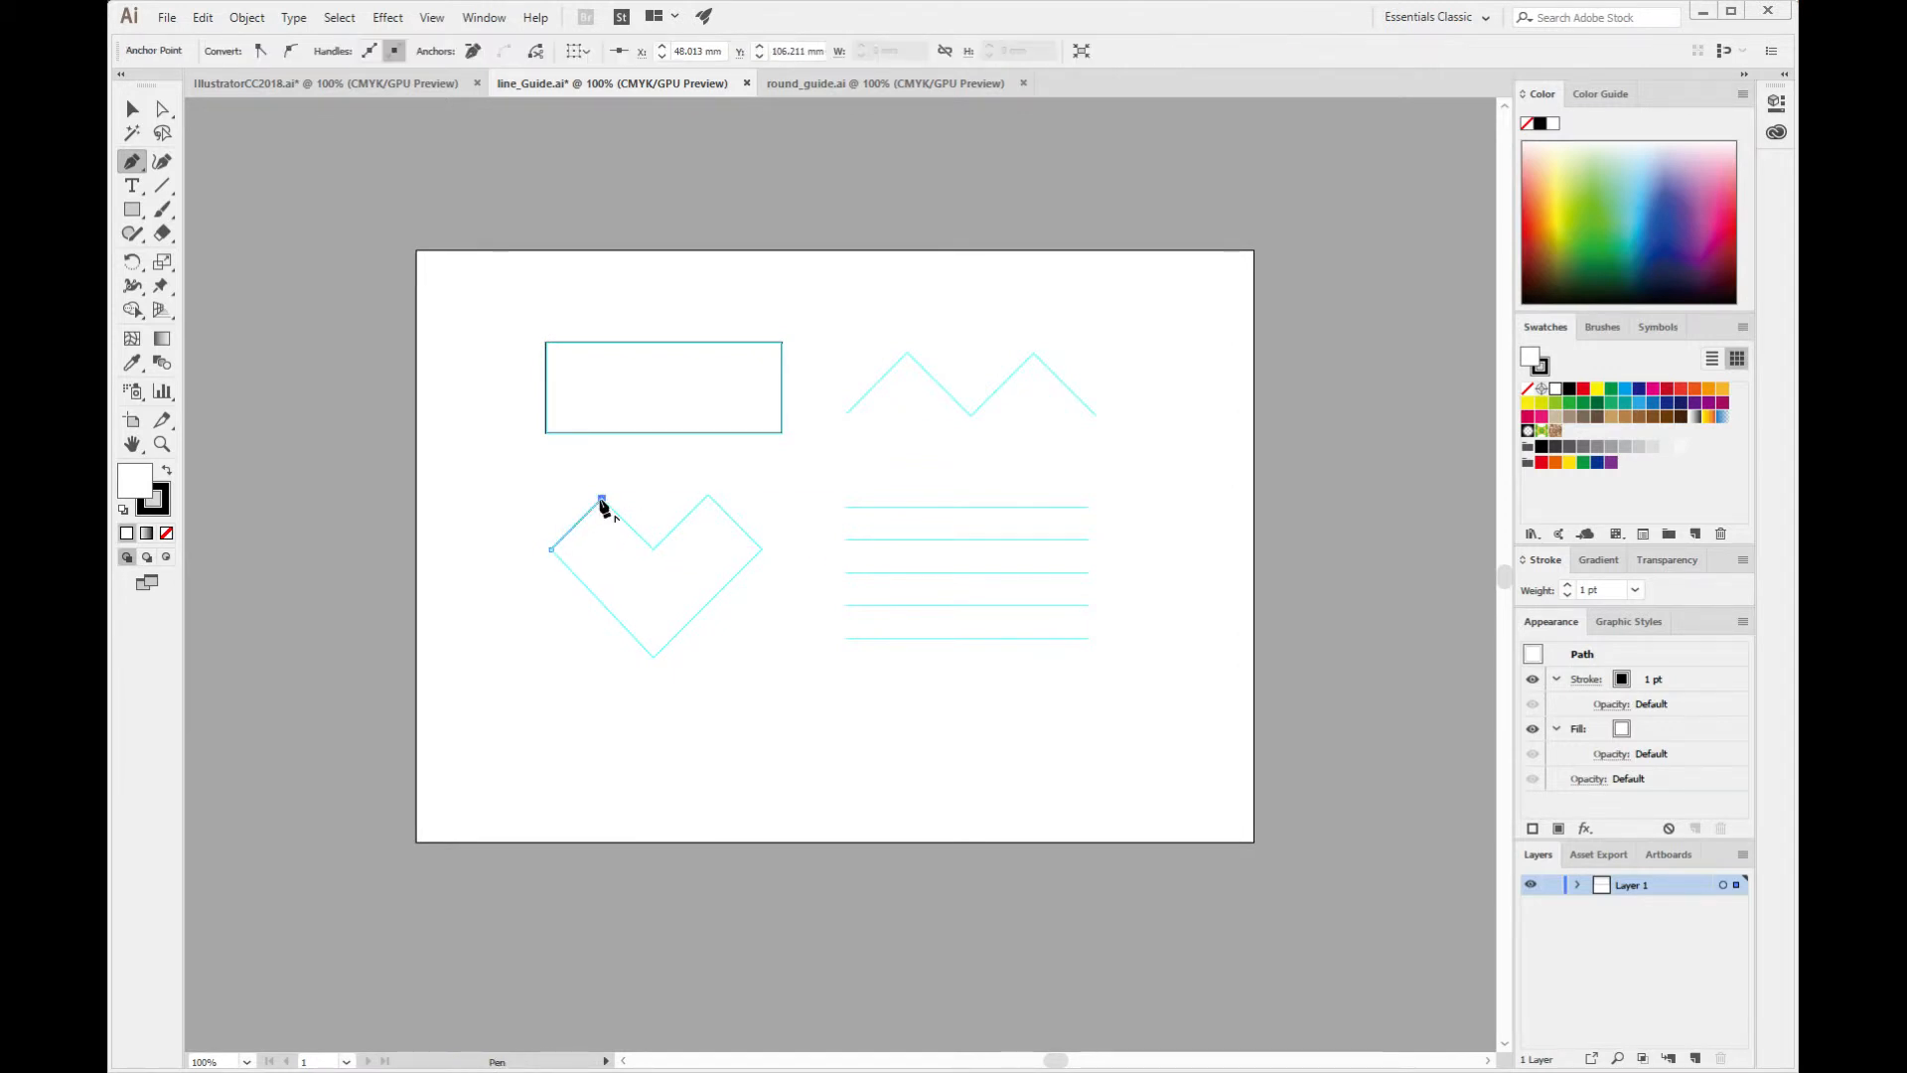
click(653, 549)
click(707, 493)
click(762, 549)
click(651, 655)
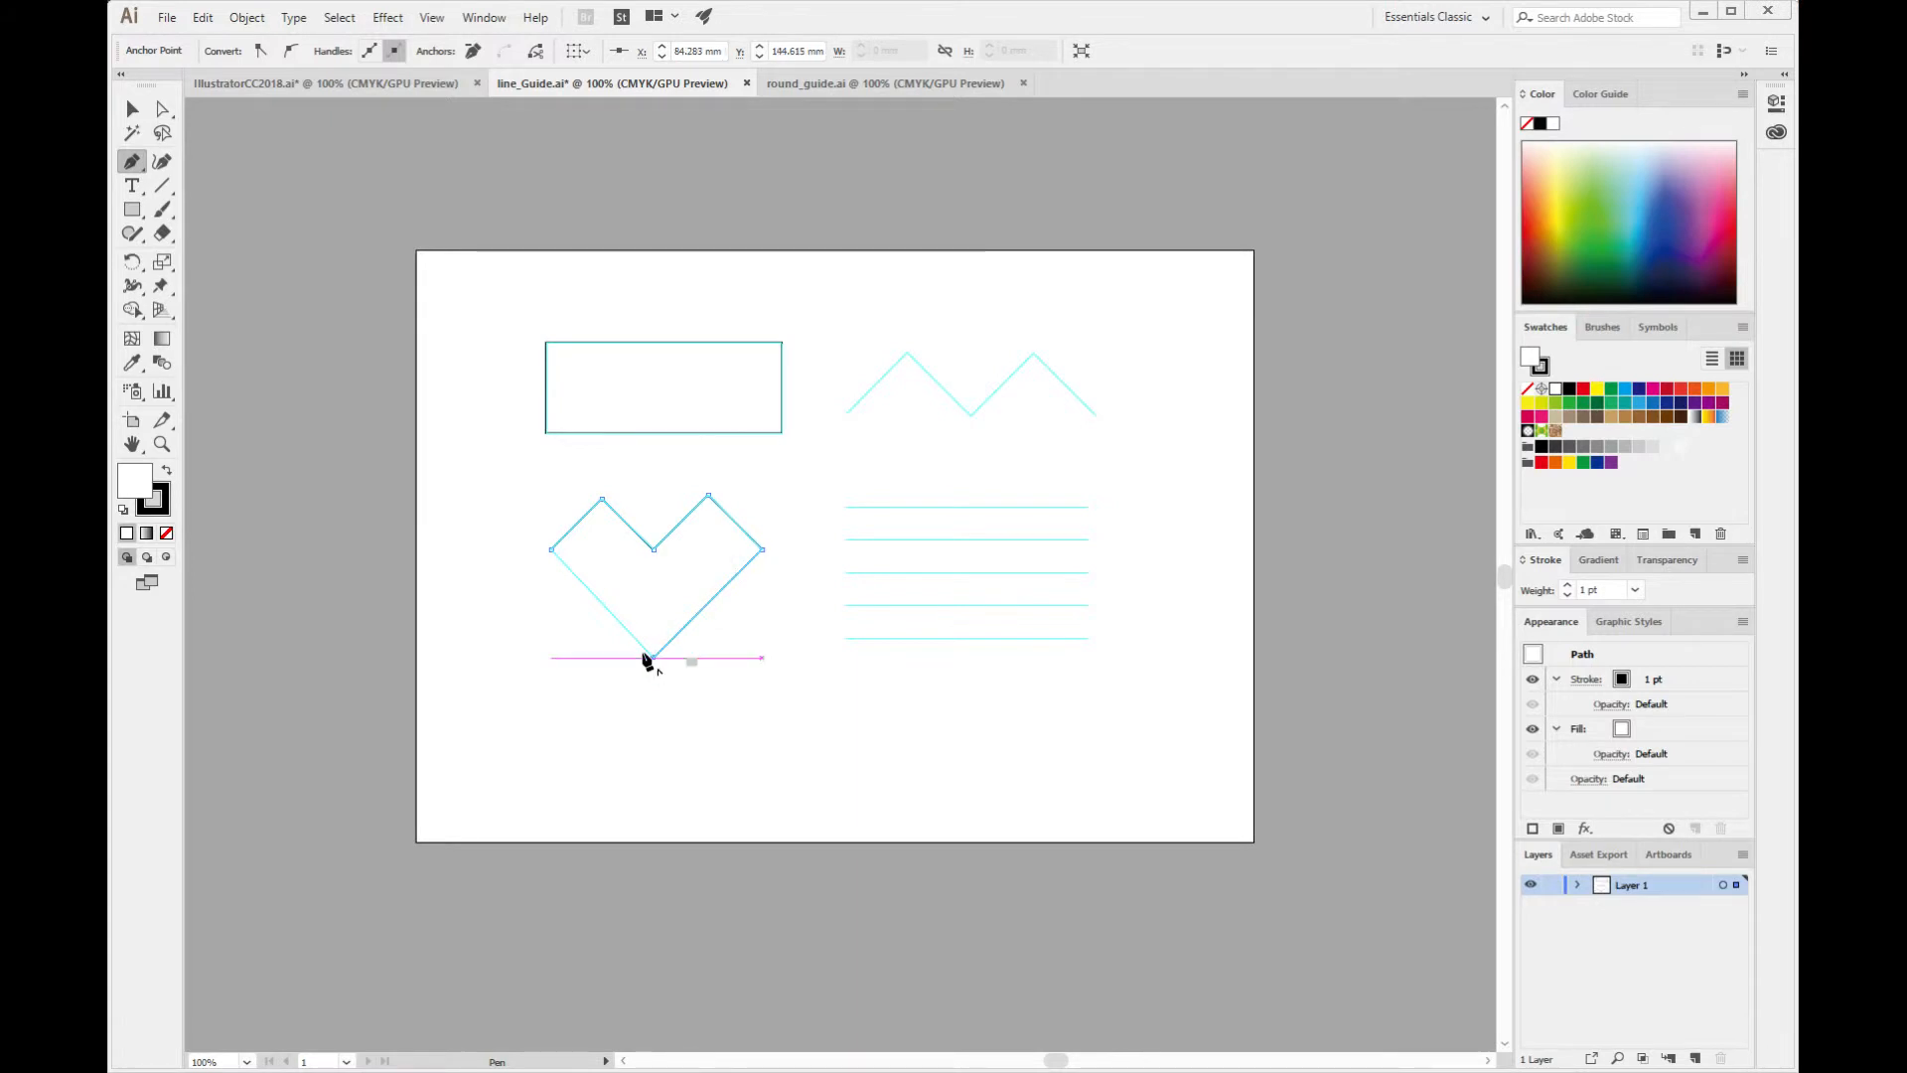
click(551, 551)
Undo the heart's last four Pen segments, back to the notch between its two peaks.
click(205, 22)
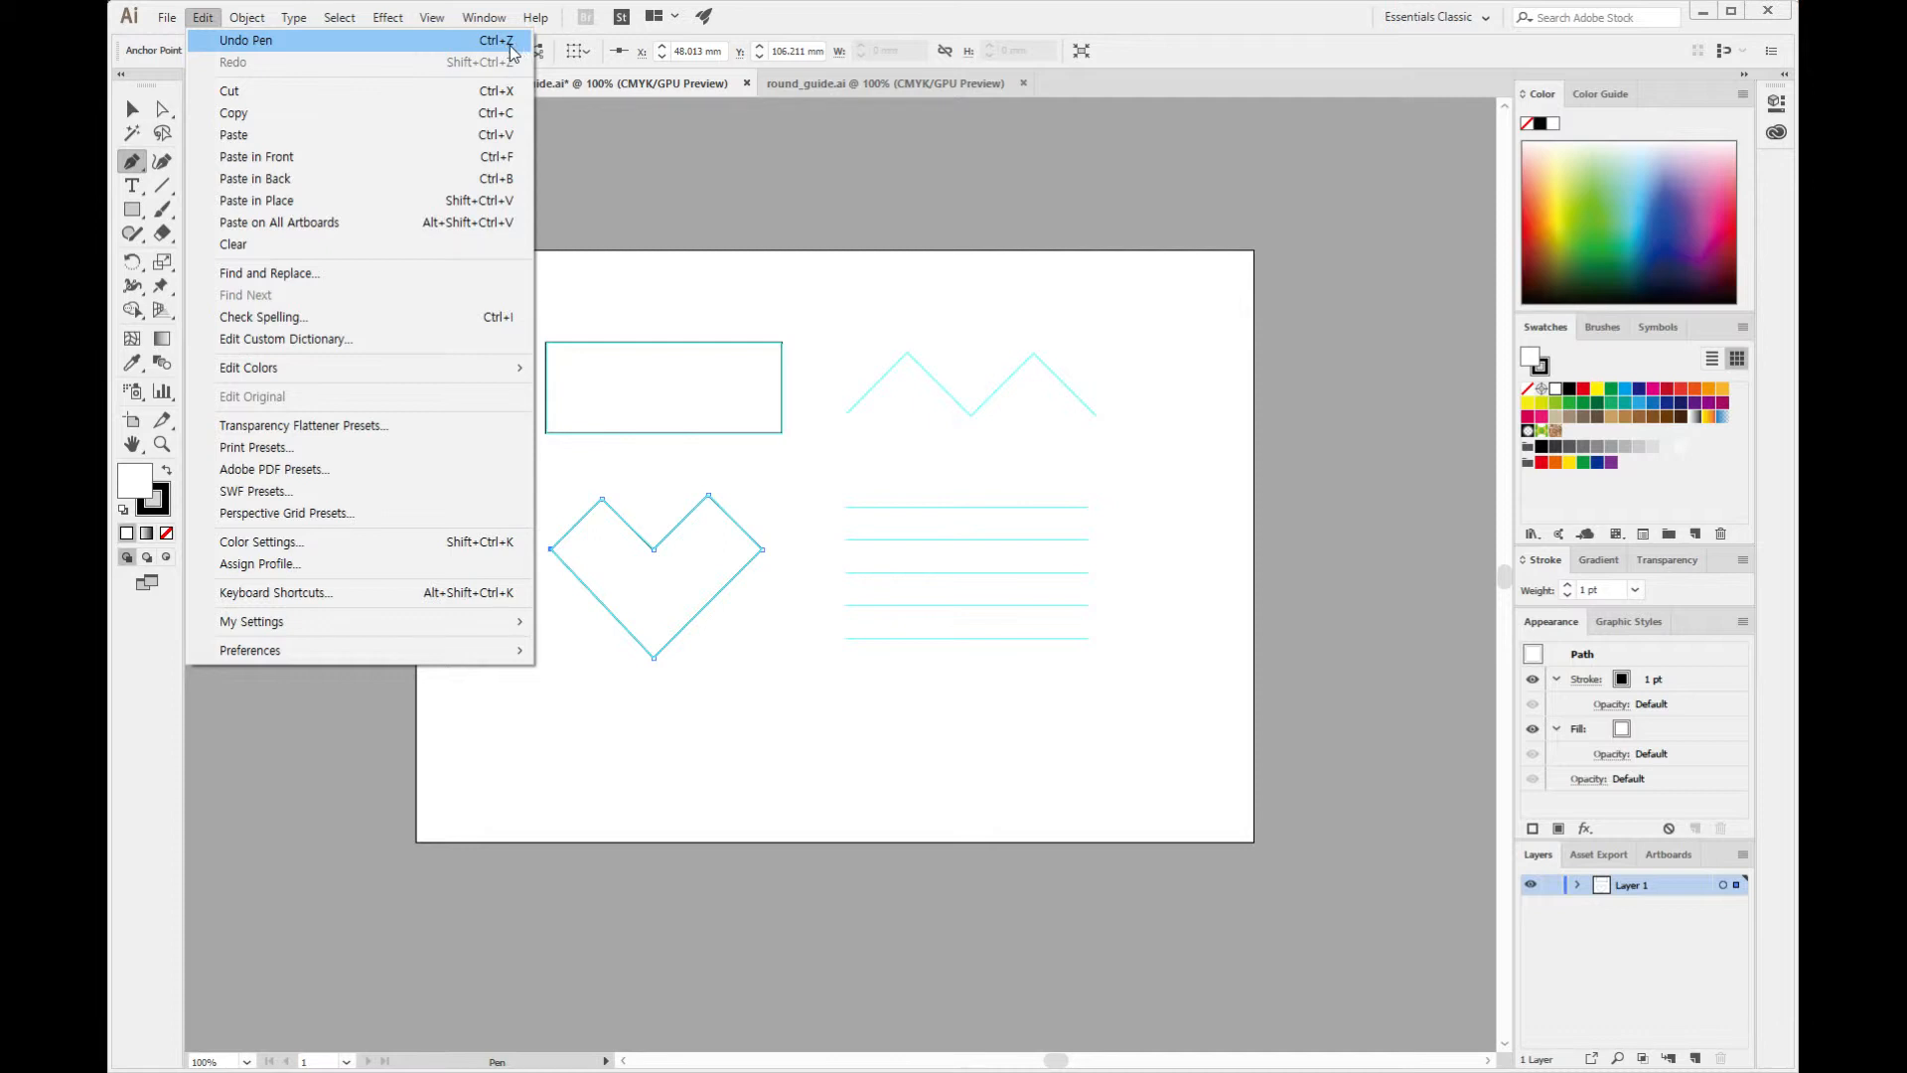
mouse_move(246, 18)
click(264, 41)
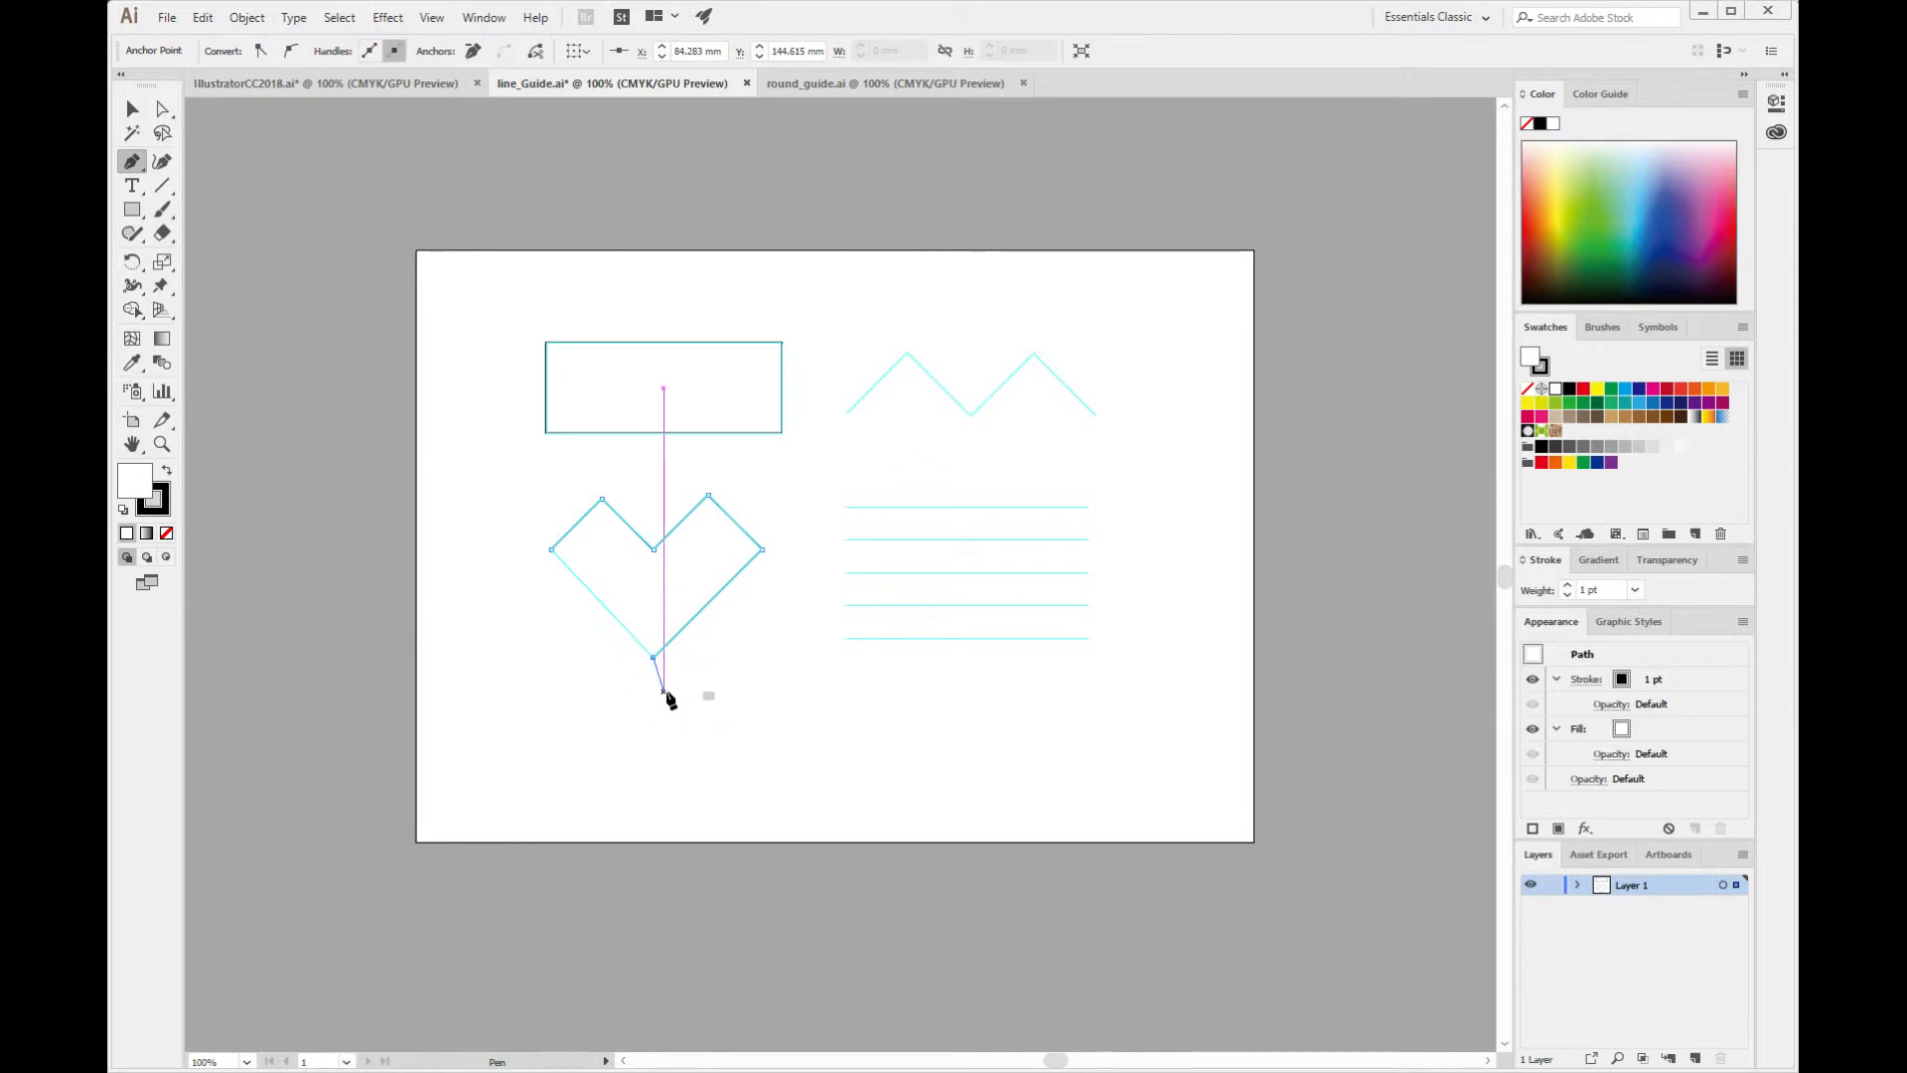
key(ctrl)
key(ctrl+z)
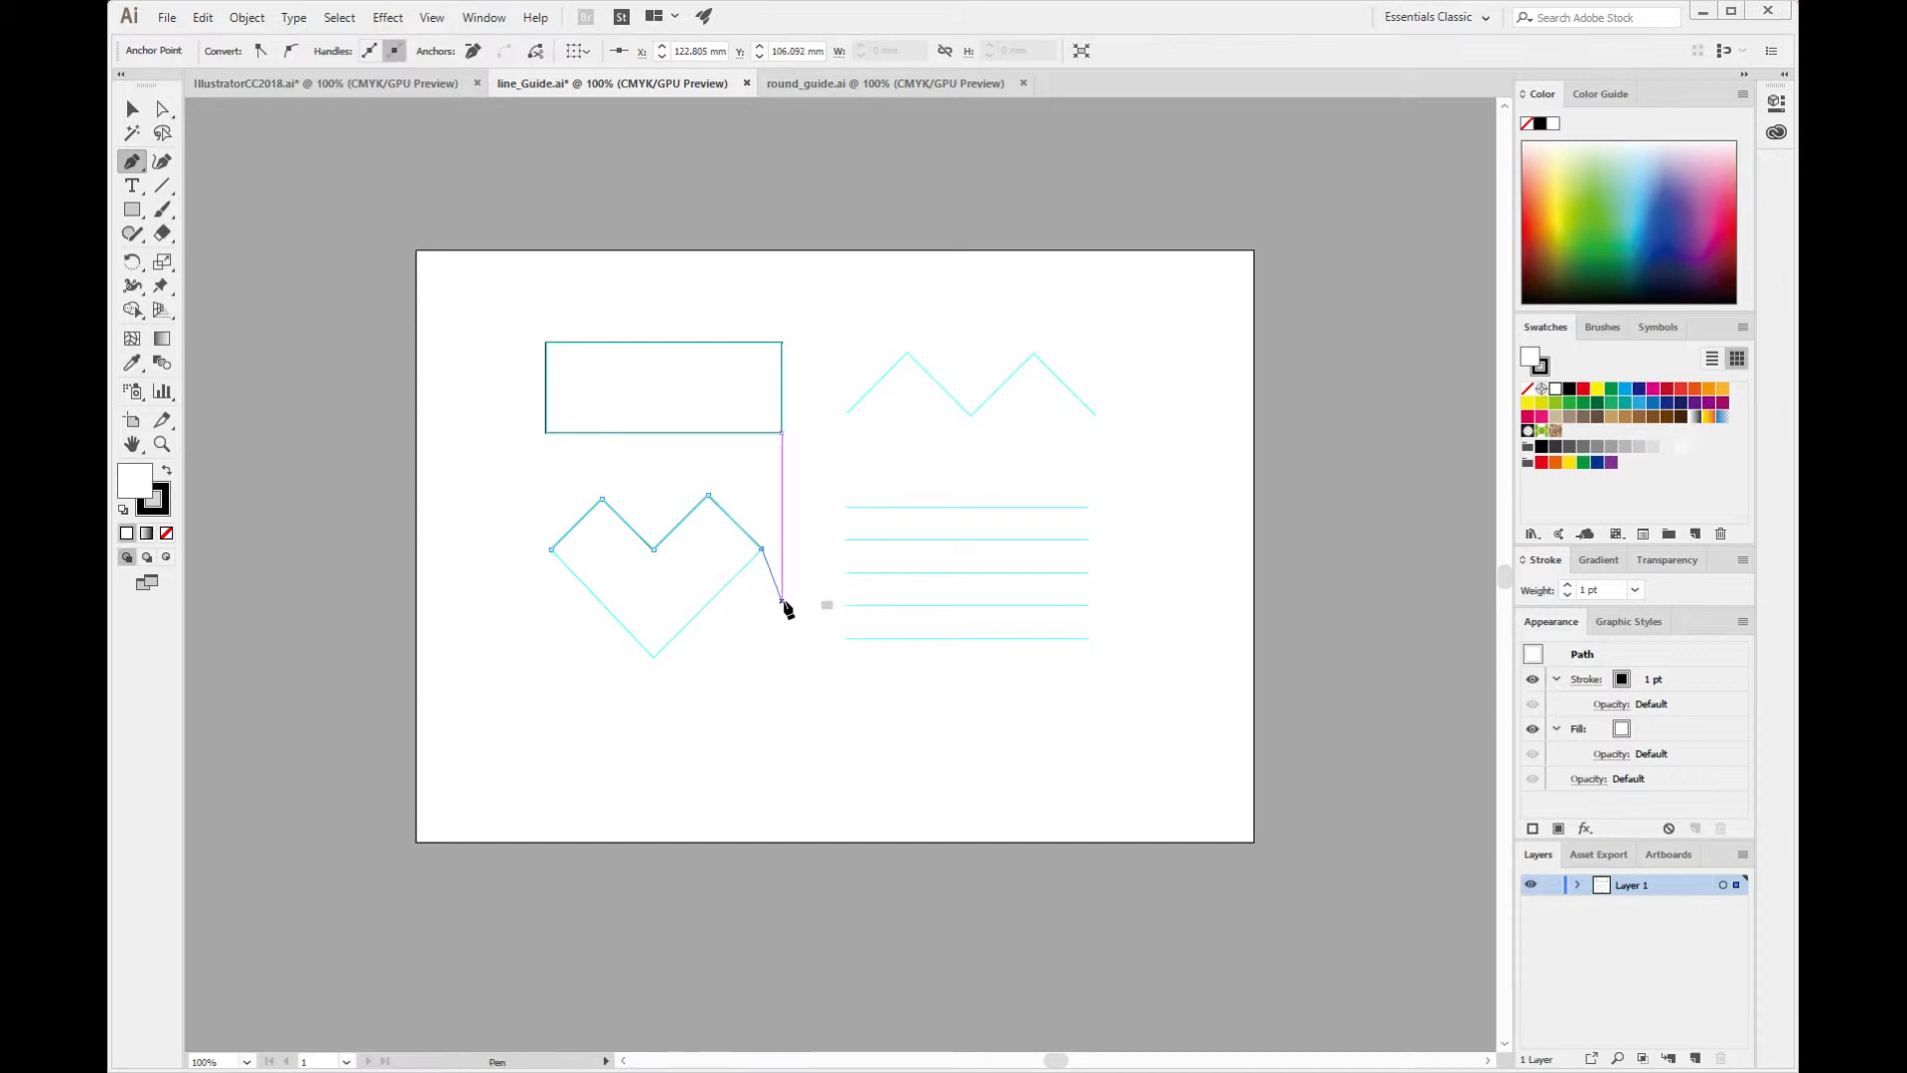
key(ctrl)
key(ctrl+z)
key(ctrl+z)
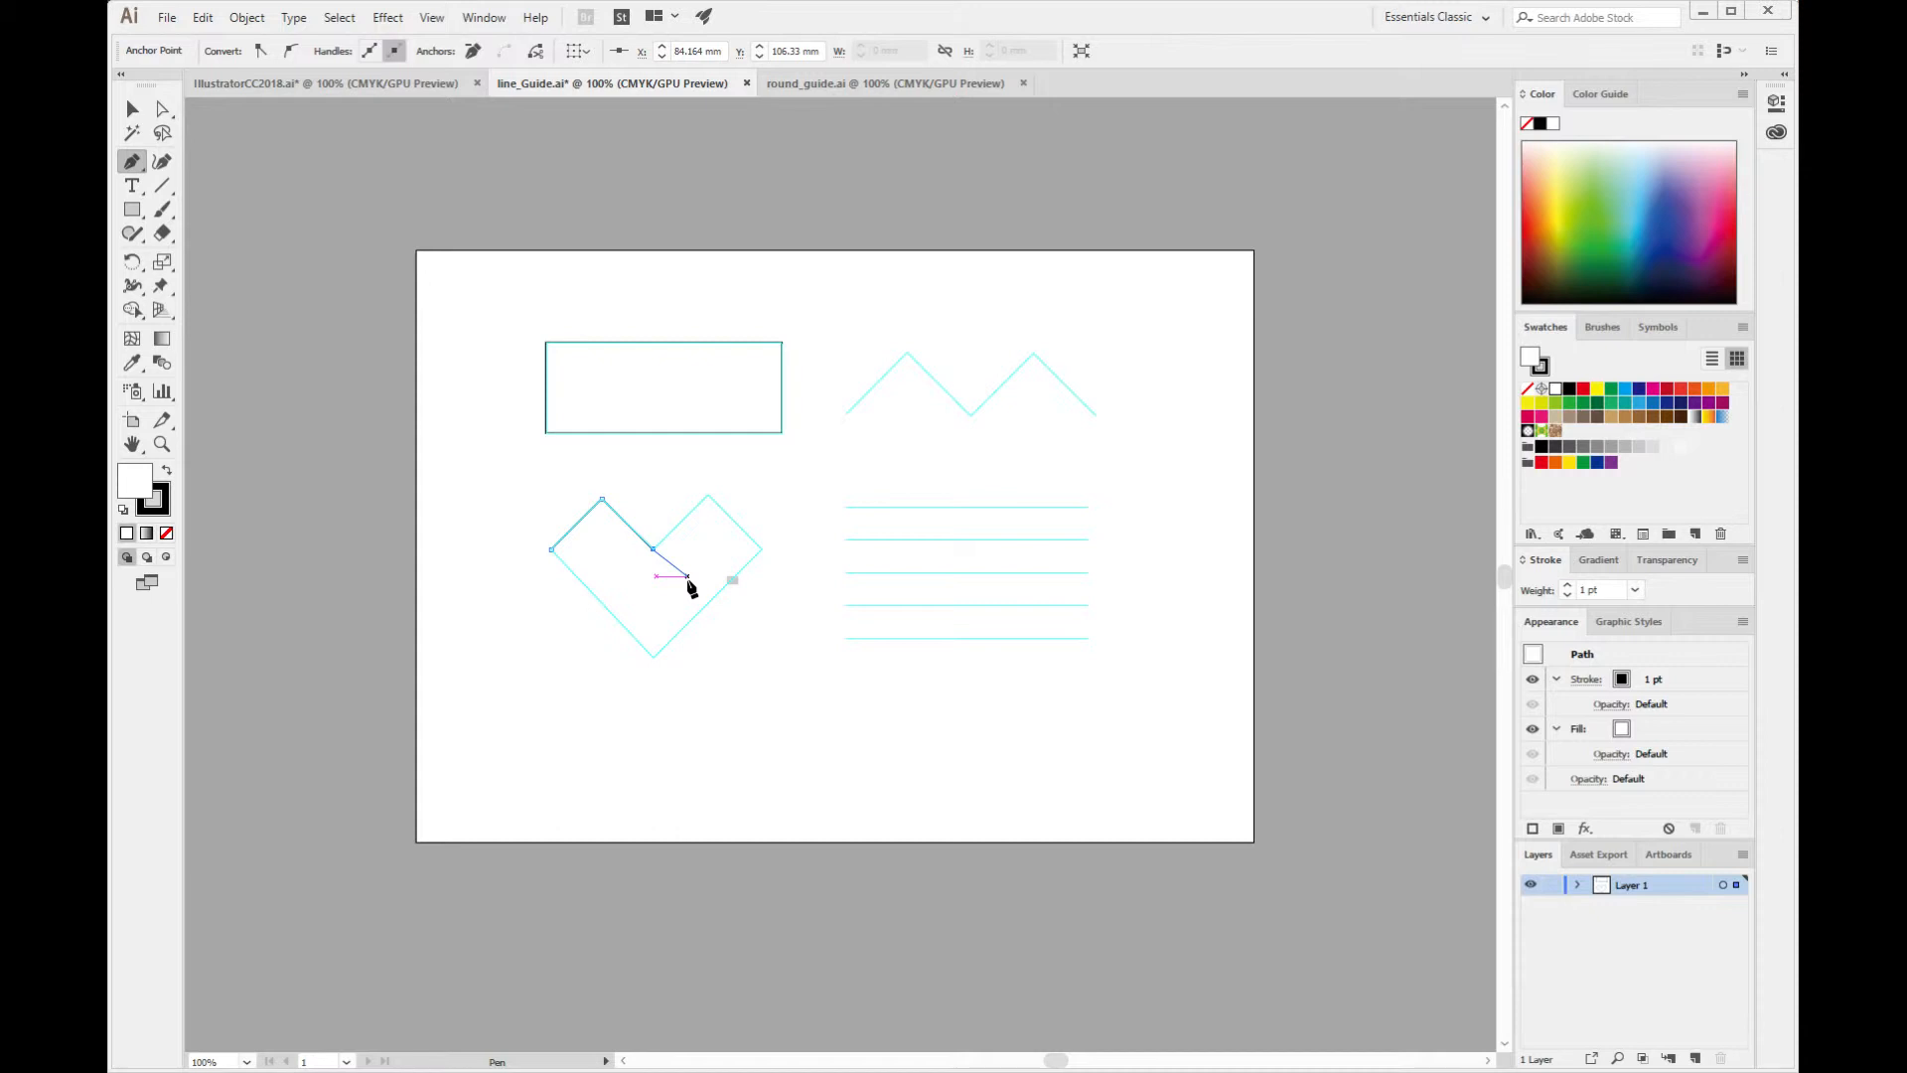
Redo the four undone Pen segments to restore the closed heart.
key(ctrl)
key(ctrl+shift+z)
key(ctrl+shift+z)
key(ctrl+shift+z)
key(ctrl+shift+z)
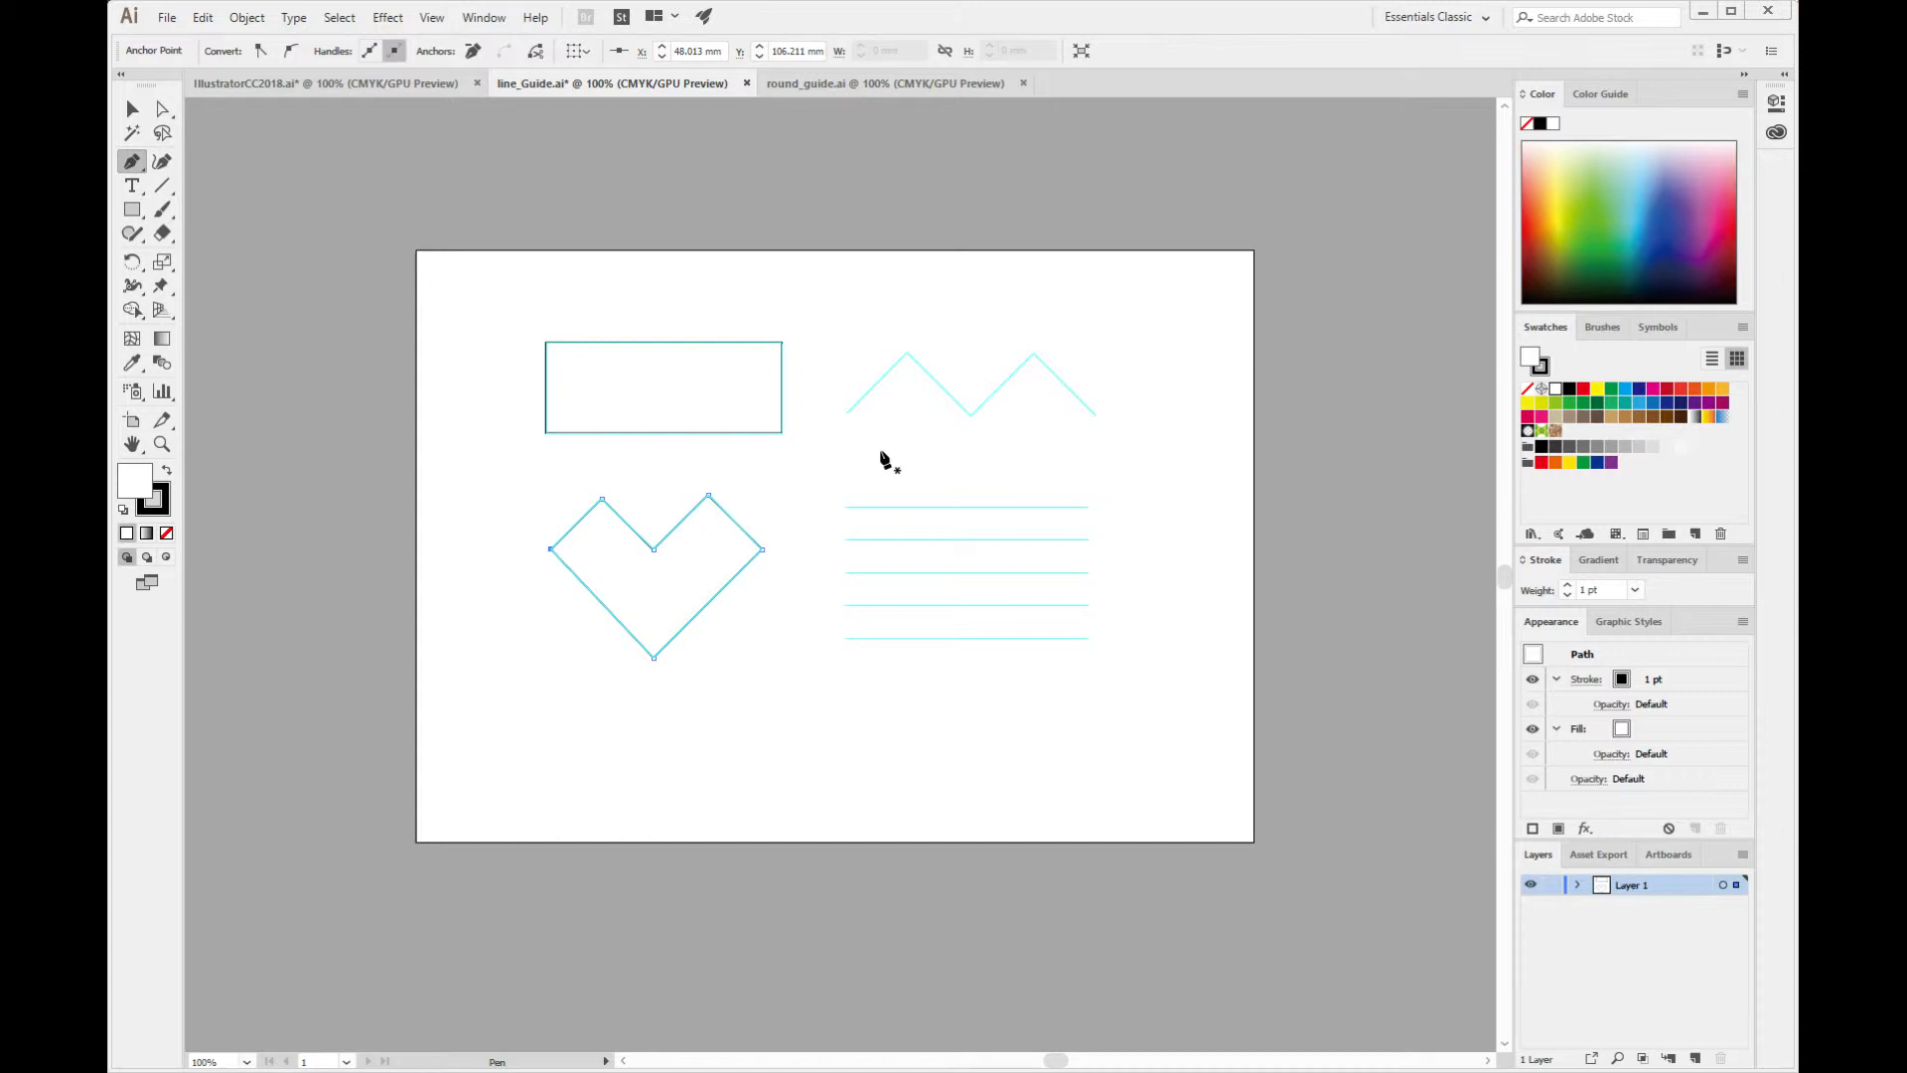
Trace the zigzag guide as an open Pen path with segments constrained to 45°, end the path and deselect it.
click(845, 414)
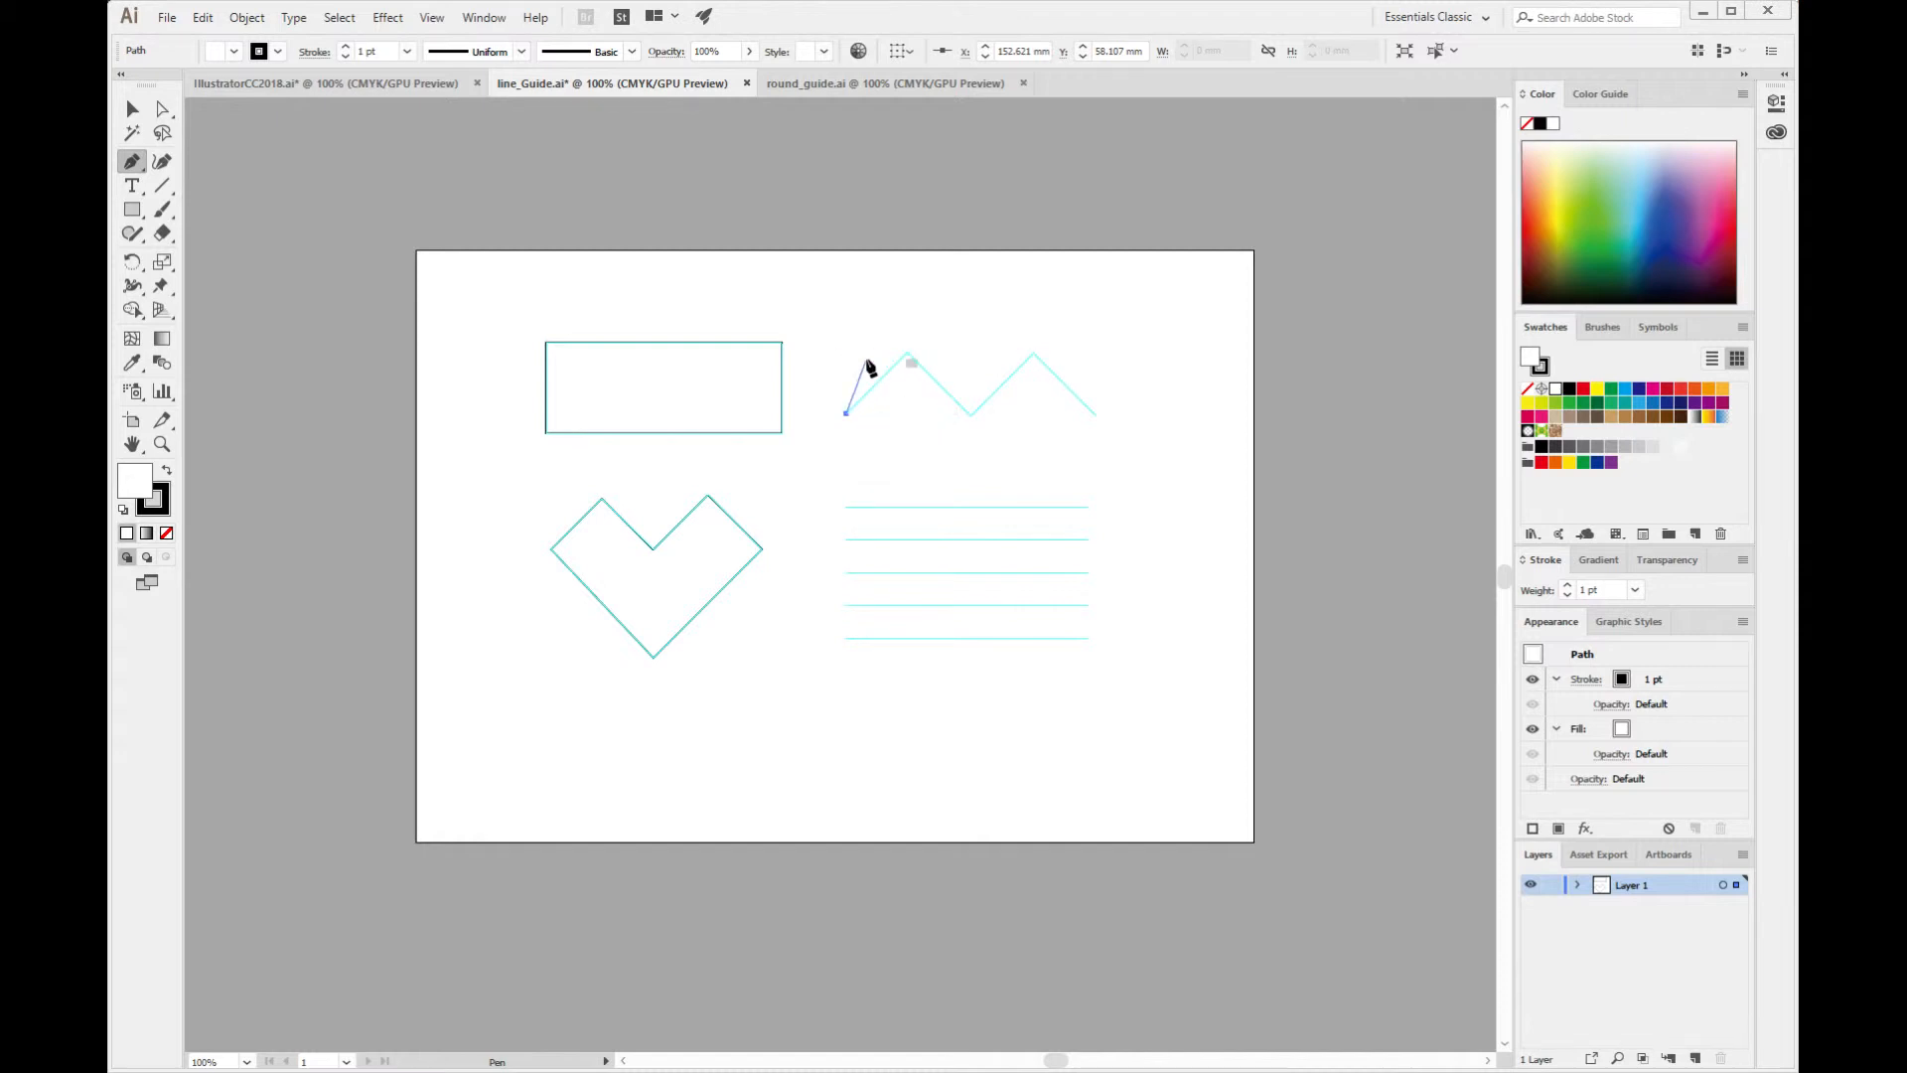
key(shift)
click(903, 356)
key(ctrl+z)
click(906, 354)
shift+click(907, 352)
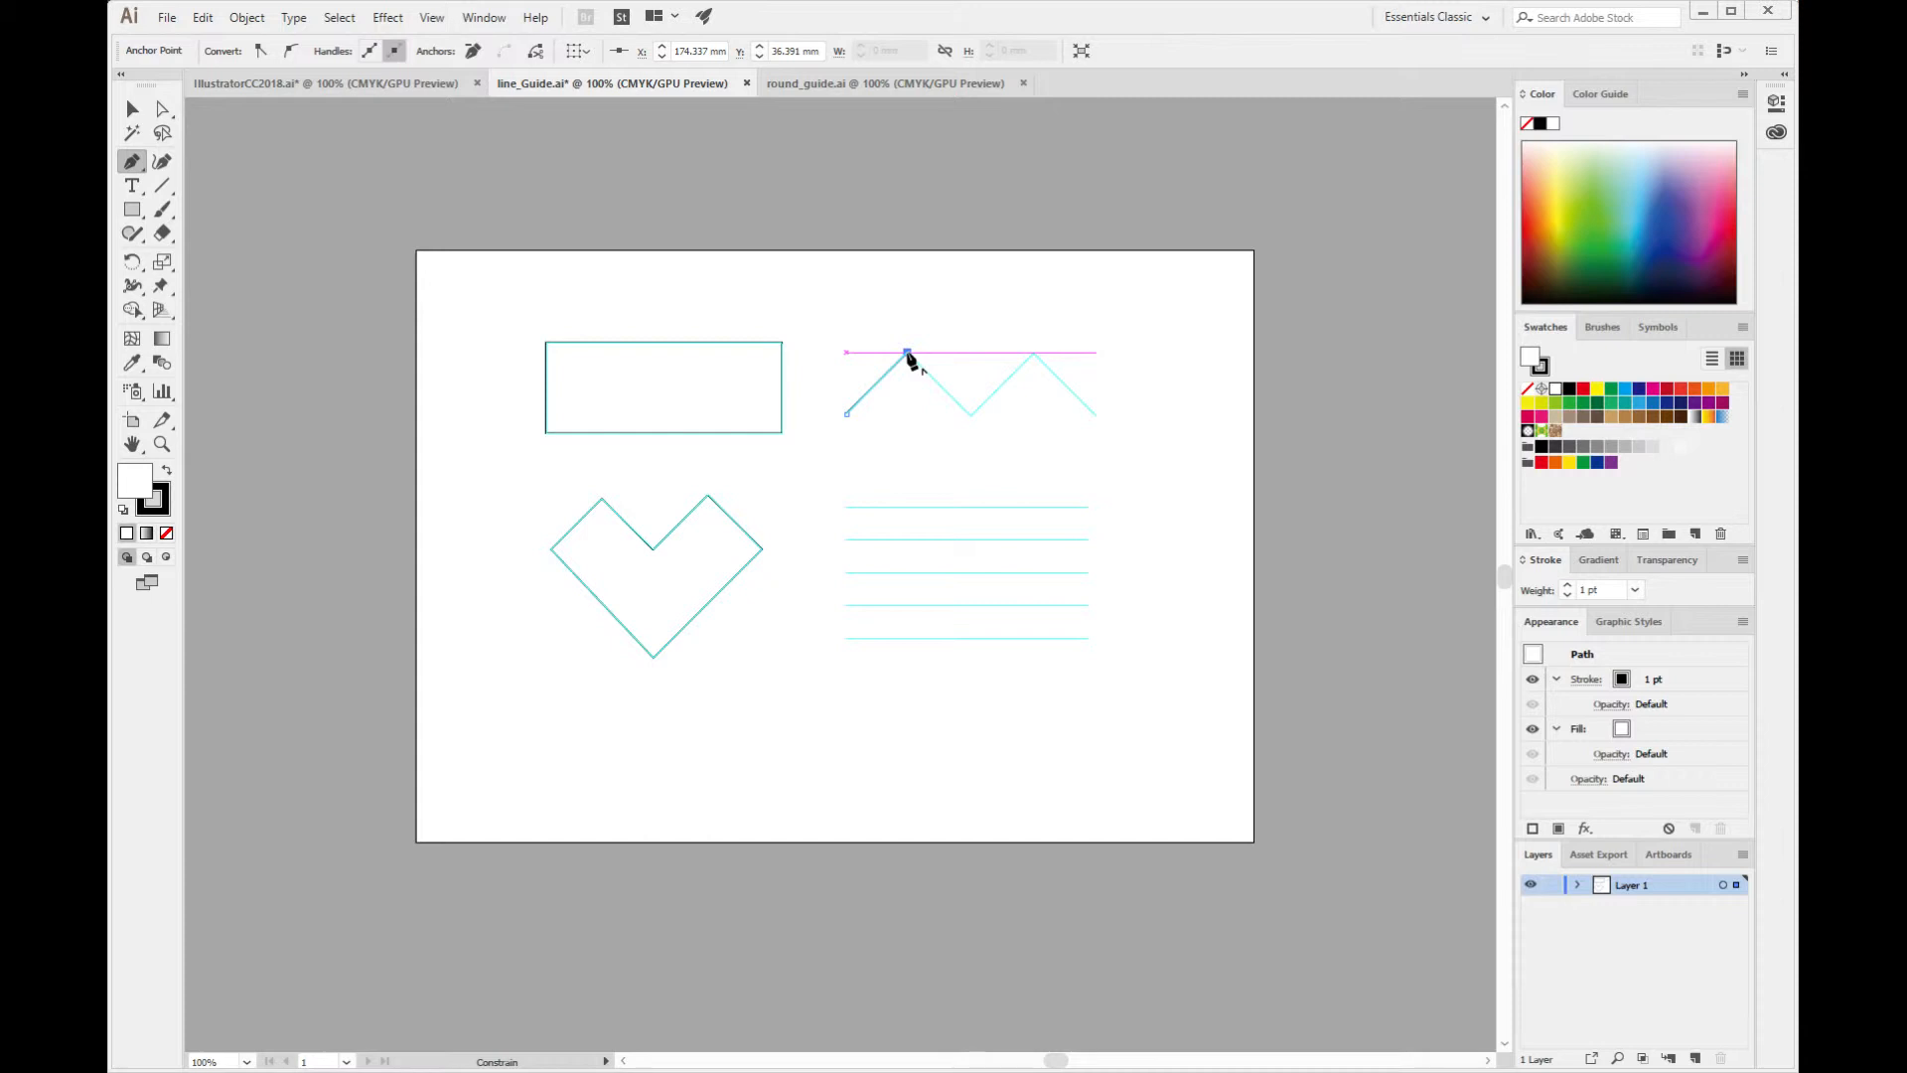
click(972, 416)
click(1033, 353)
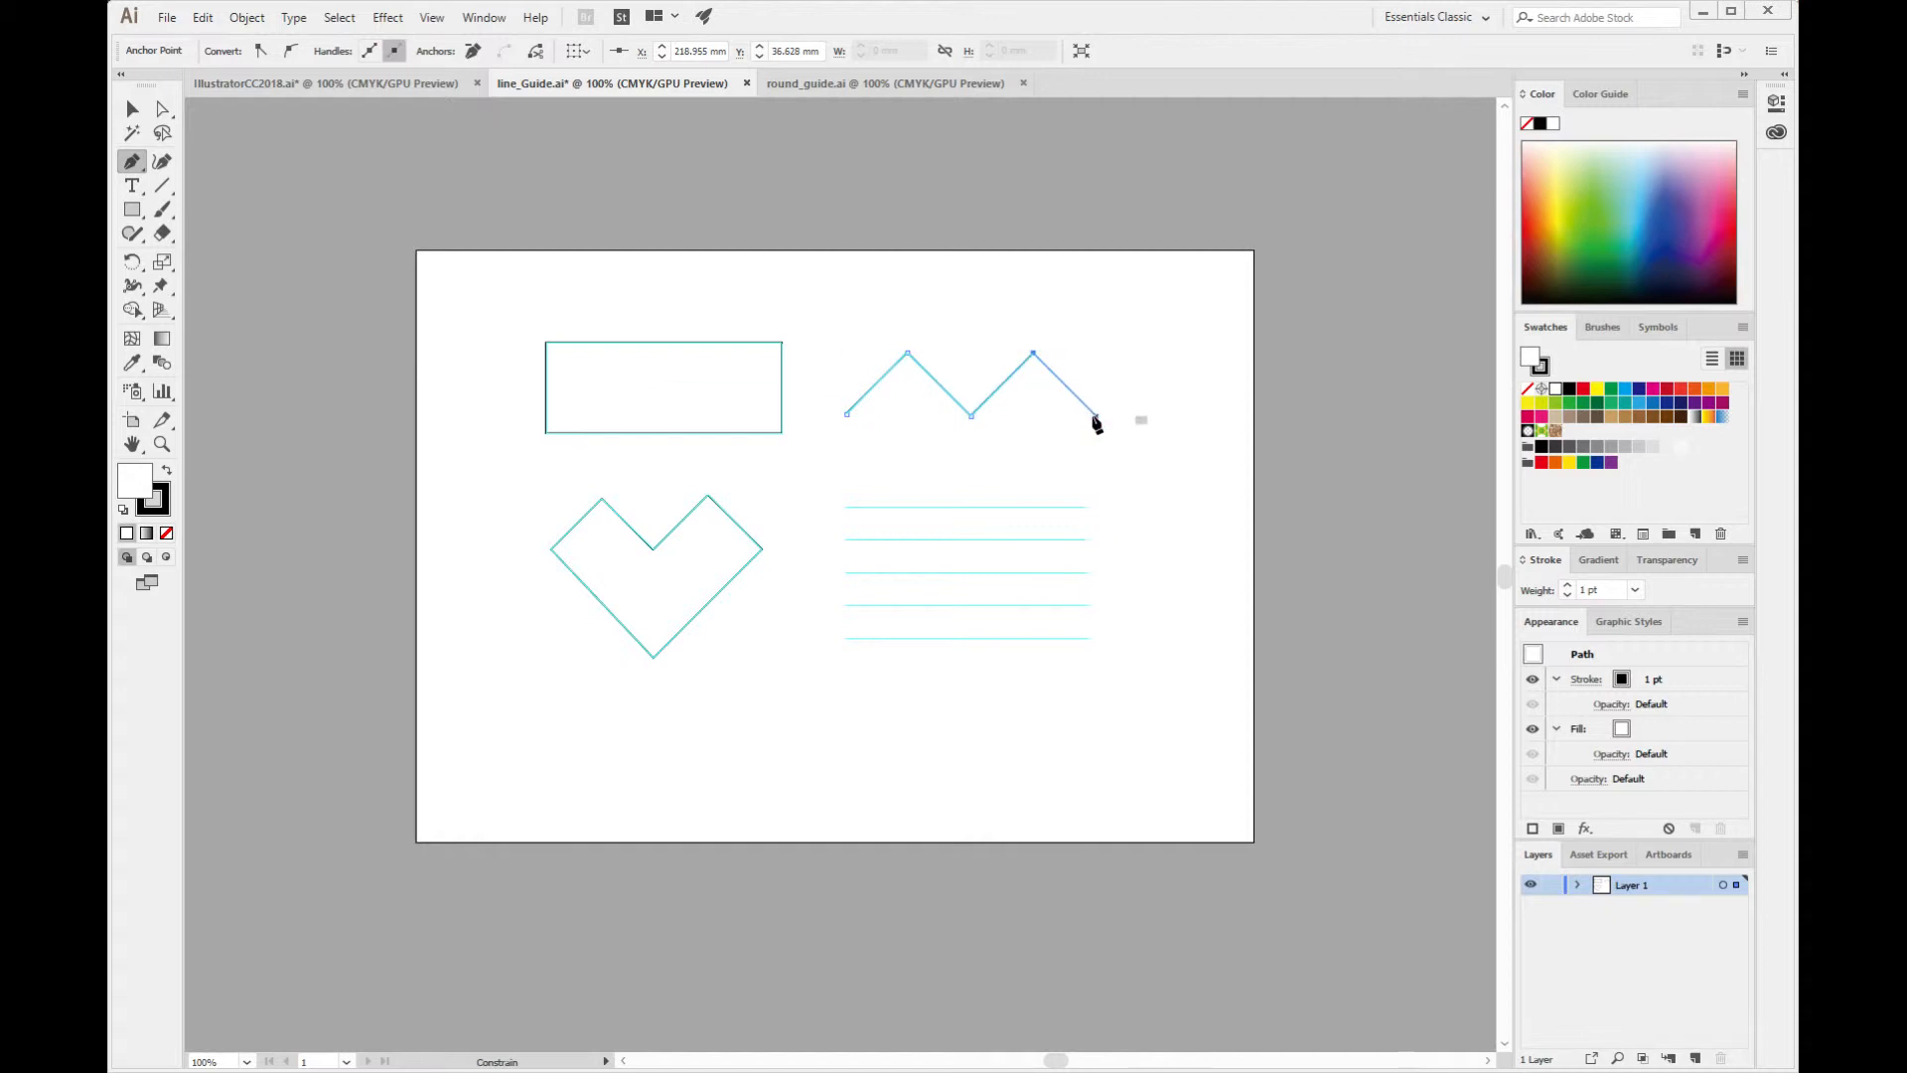
click(1097, 416)
click(1097, 416)
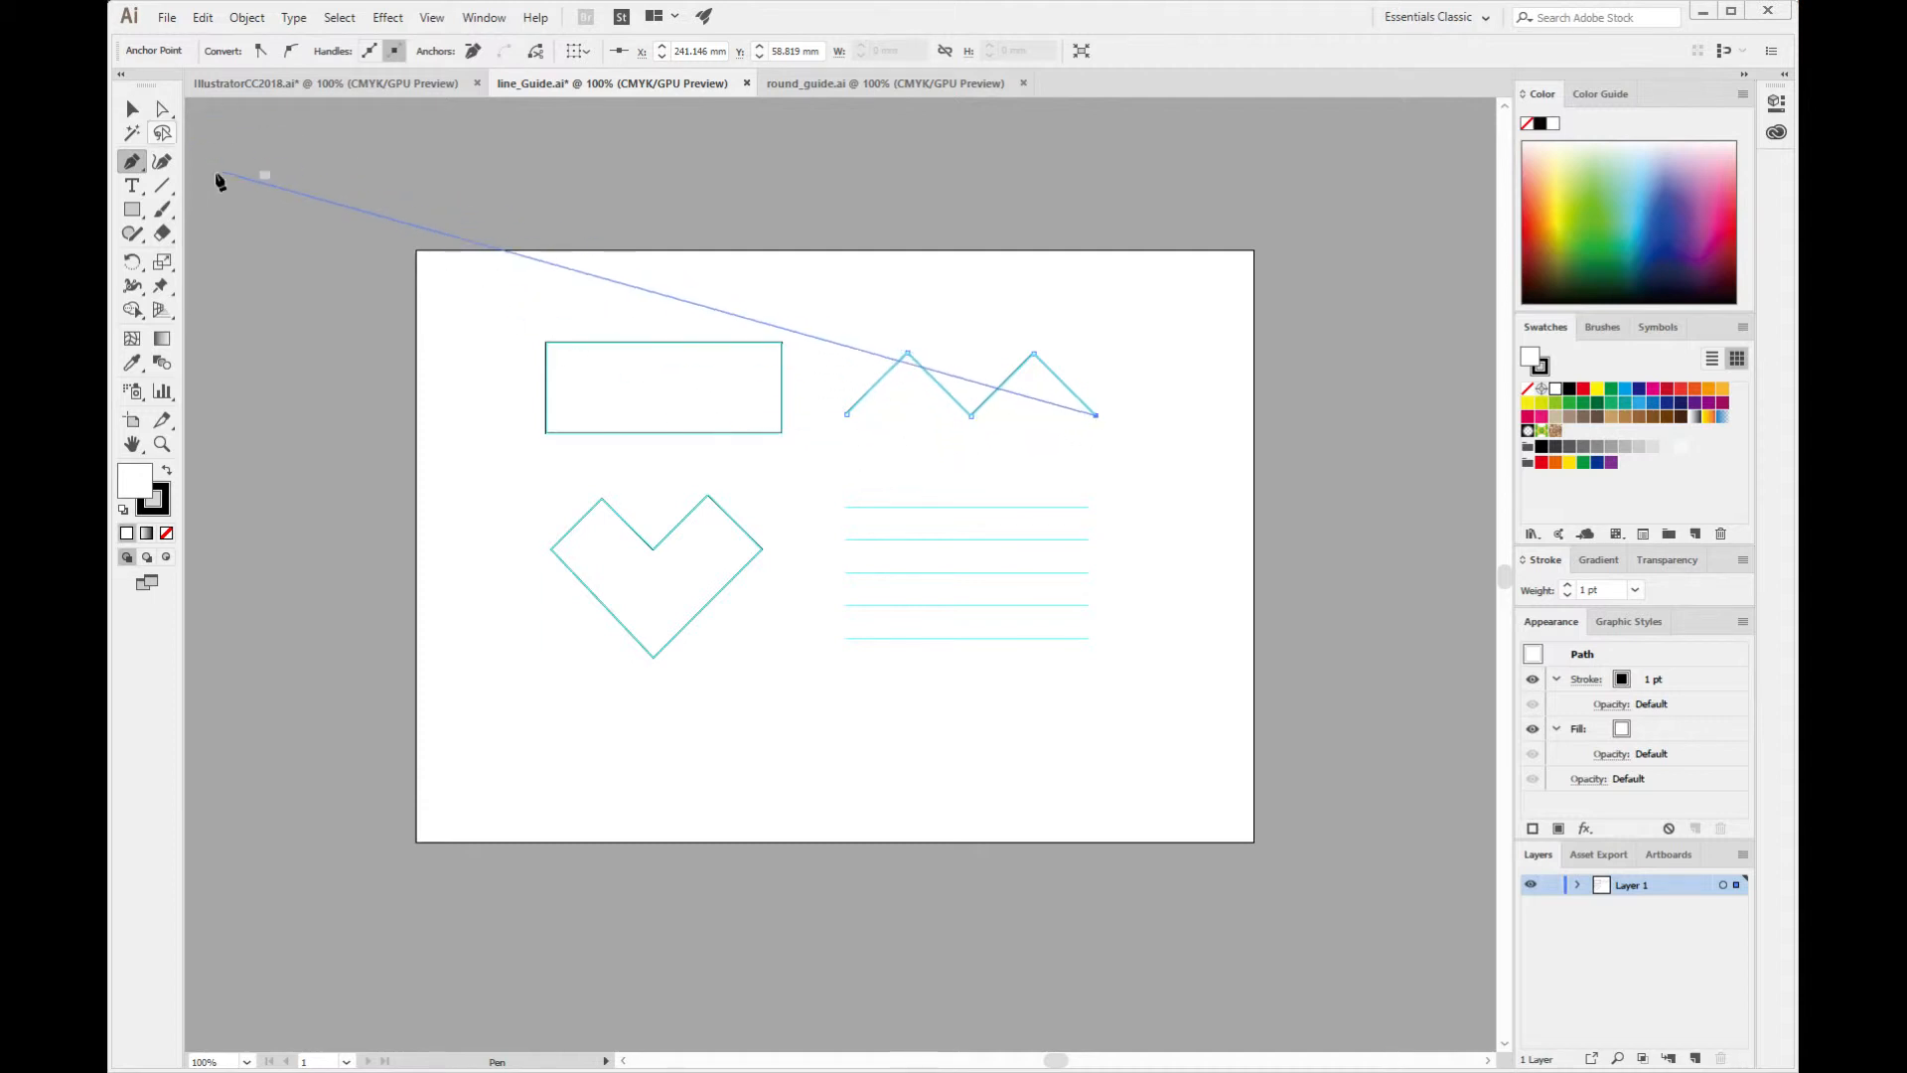
click(132, 111)
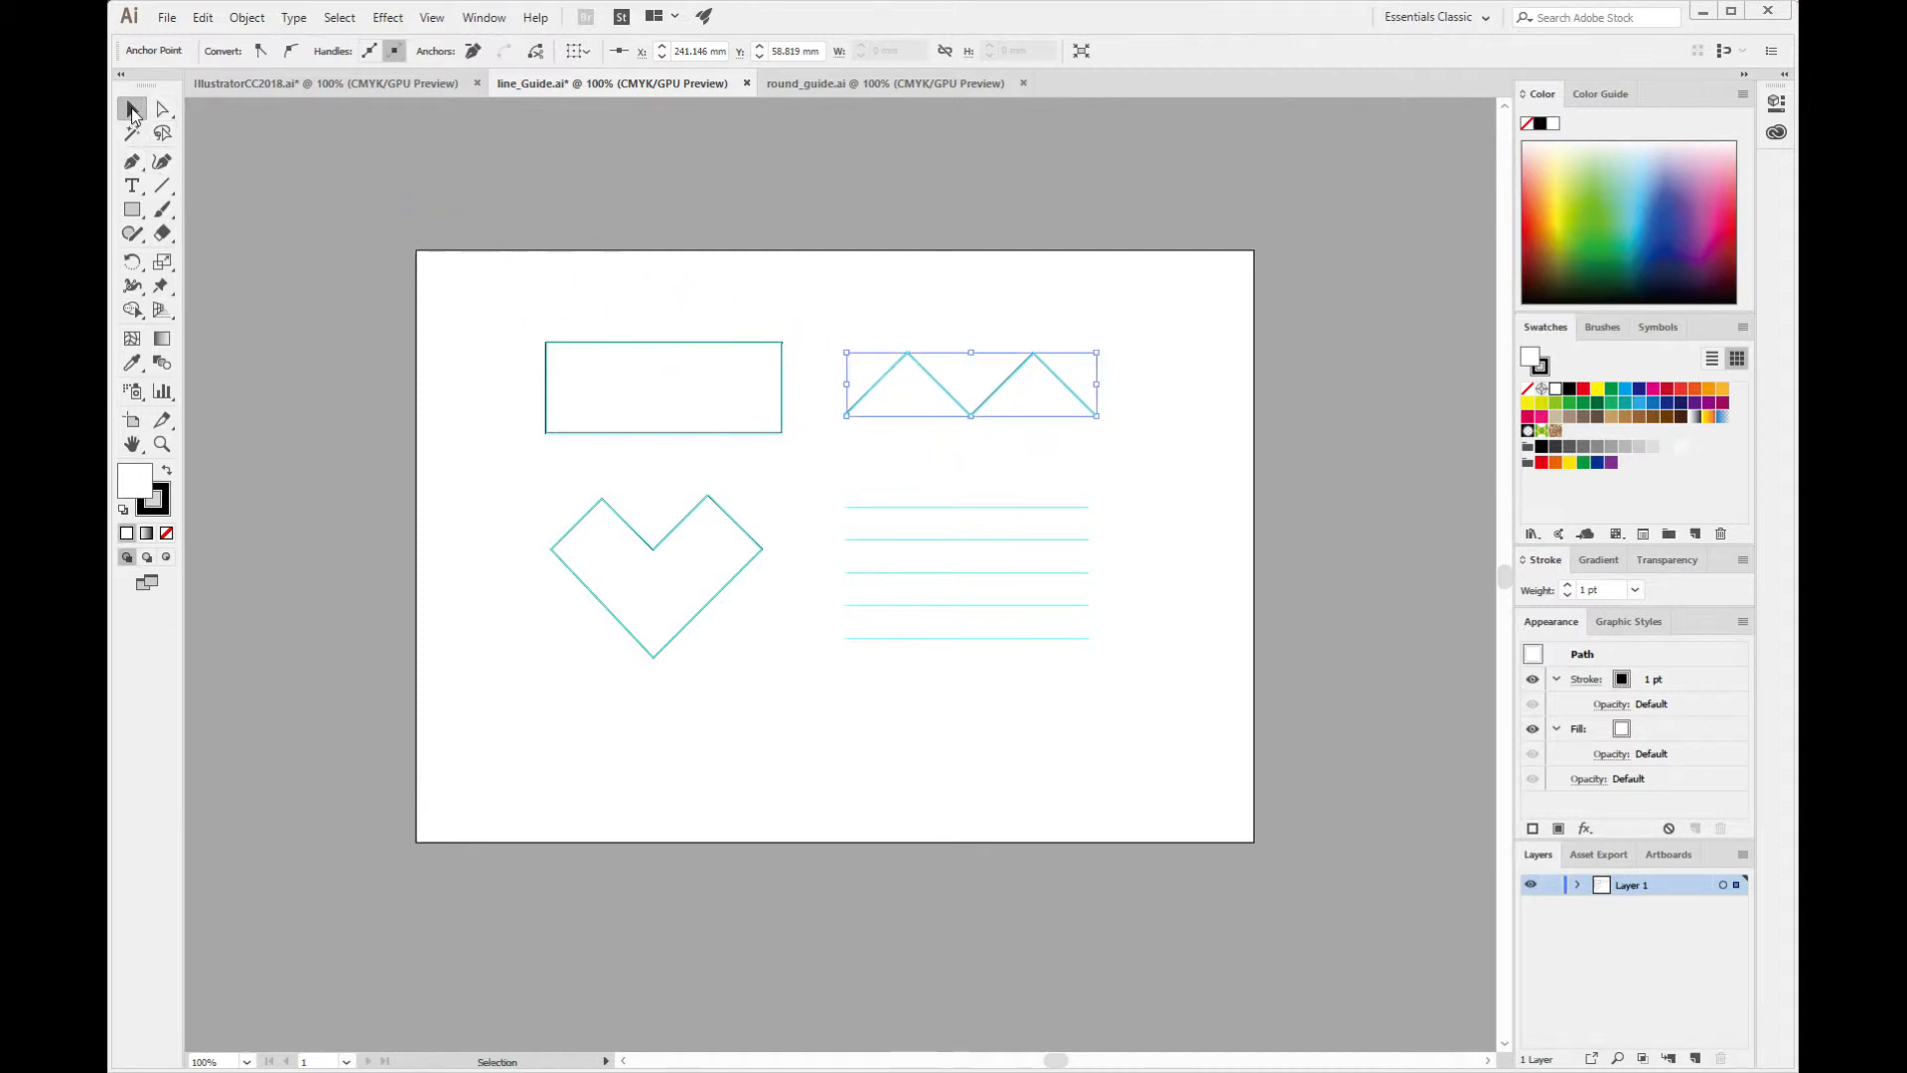
click(1104, 454)
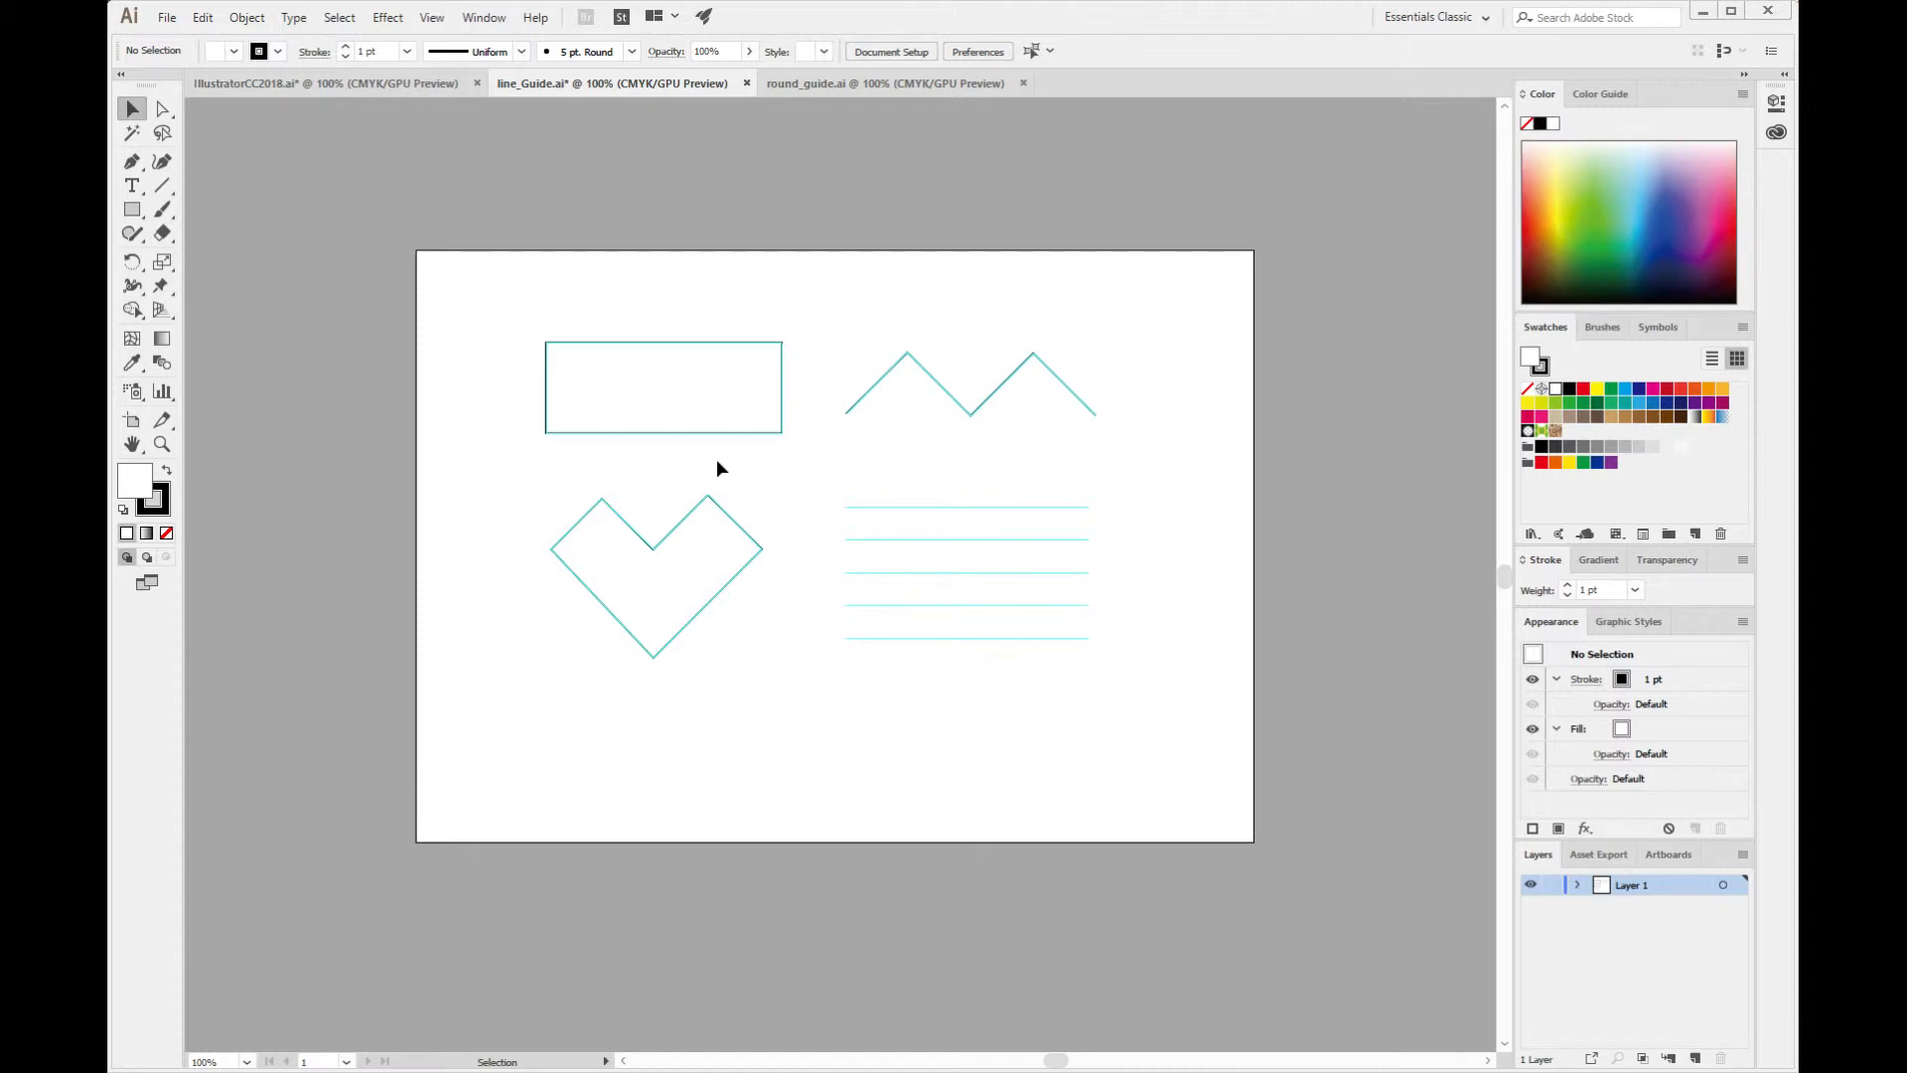
Trace the uppermost of the five horizontal guide lines with the Pen tool and end it as an open path.
click(845, 508)
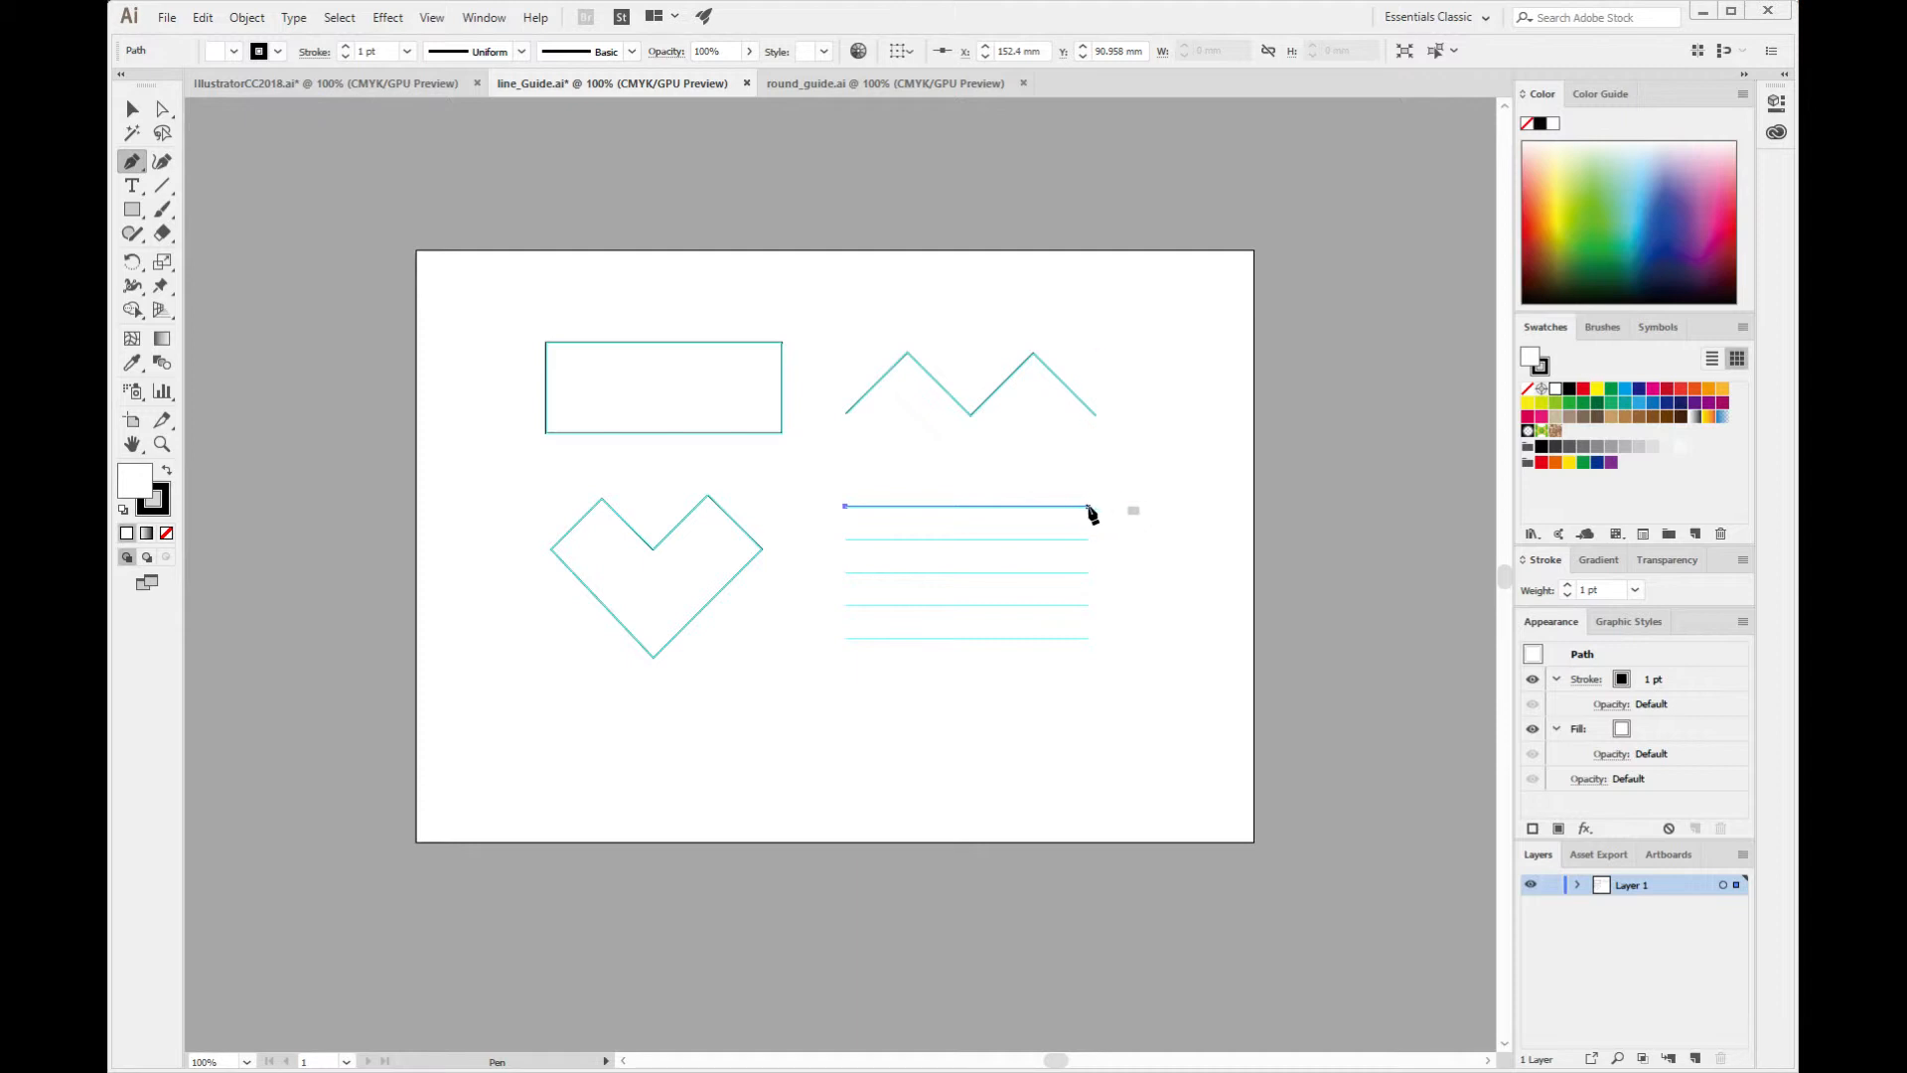
click(1089, 508)
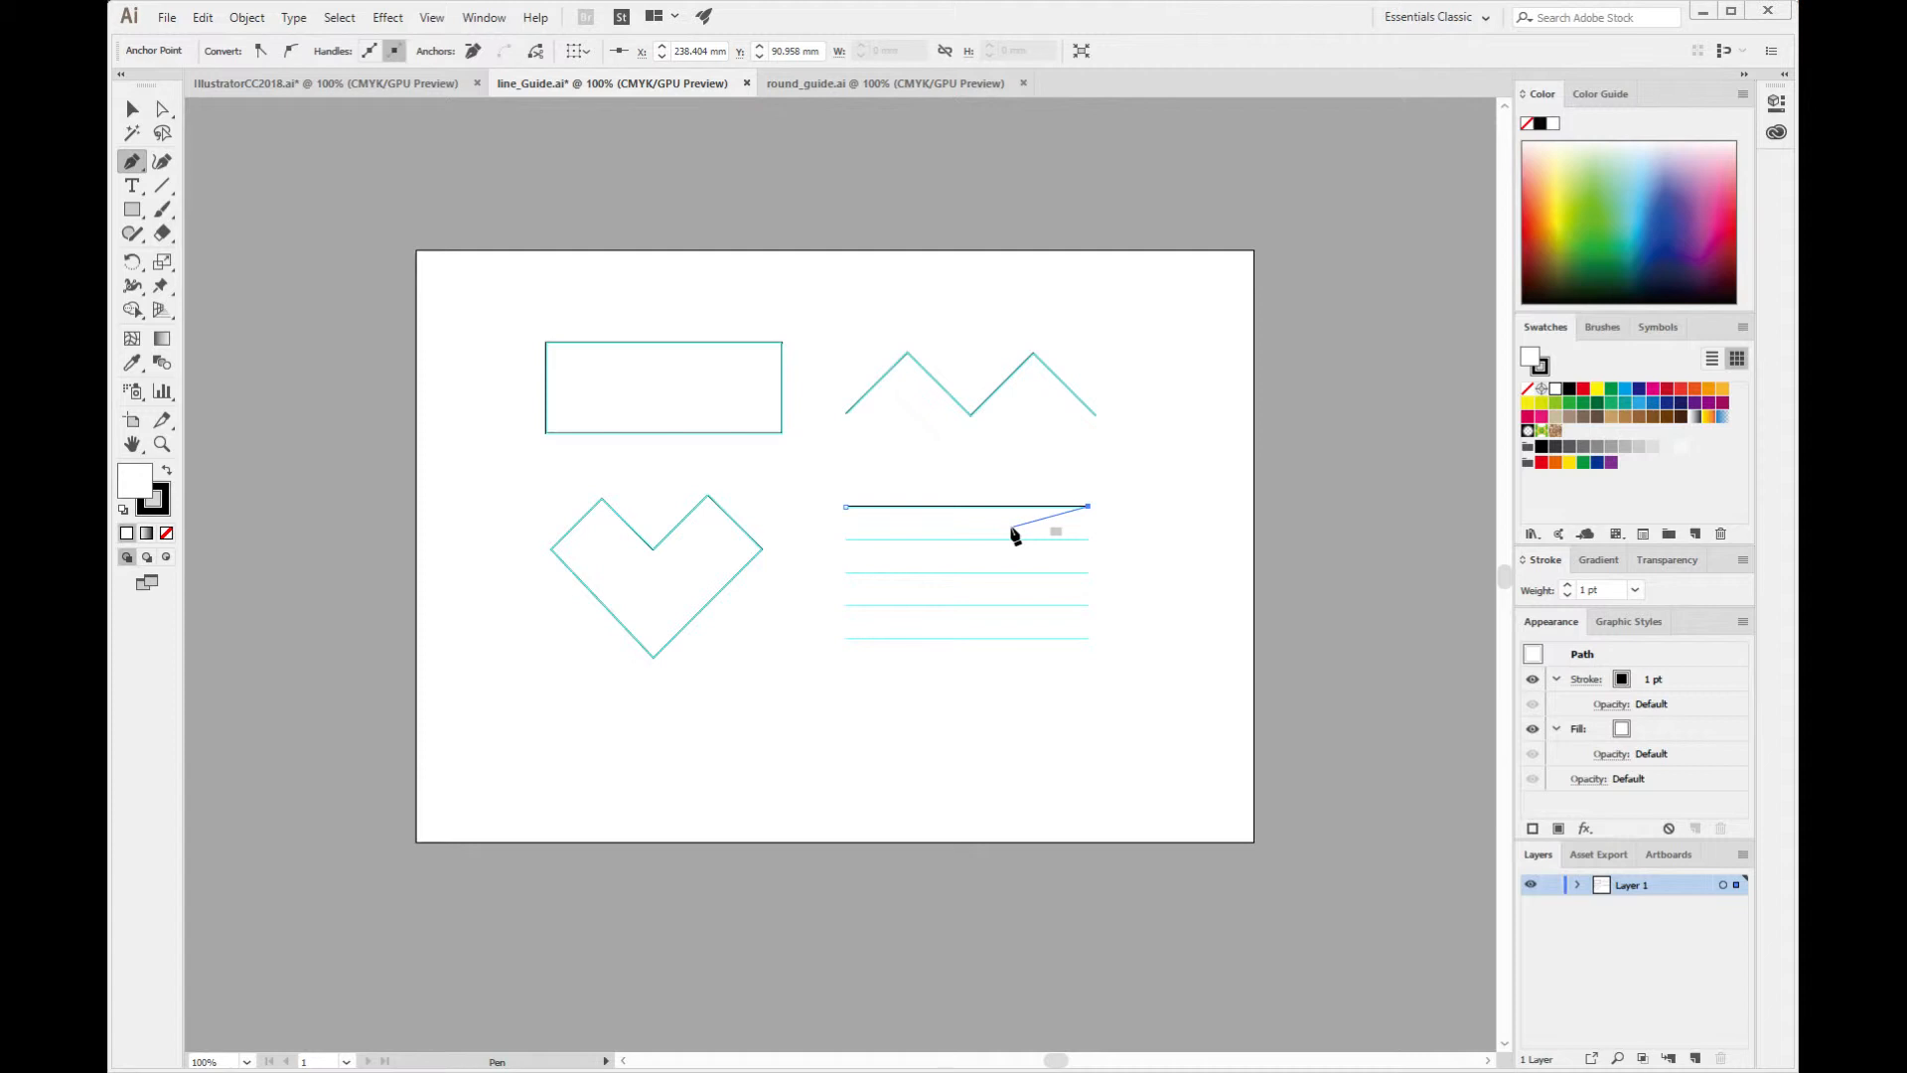
key(ctrl)
ctrl+click(1164, 521)
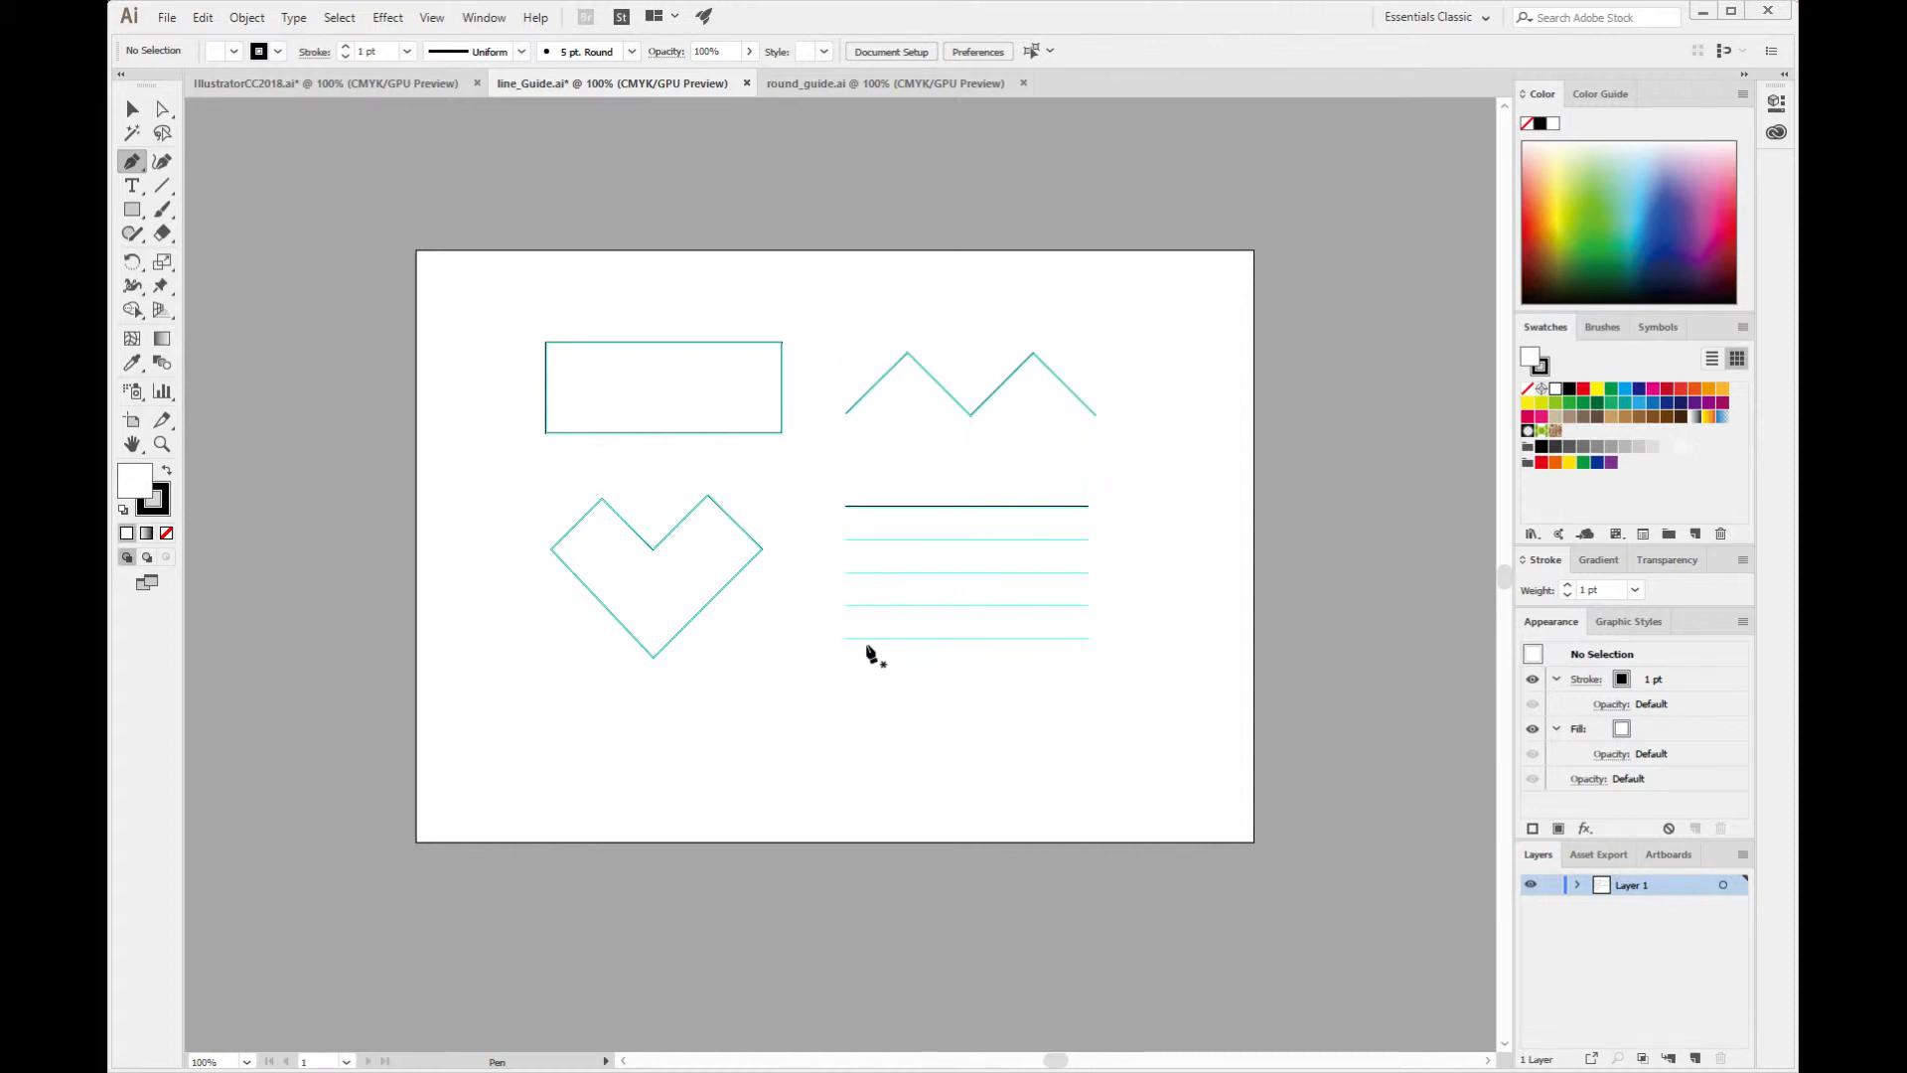
Trace the second horizontal guide line as a separate open Pen path and deselect it.
click(845, 540)
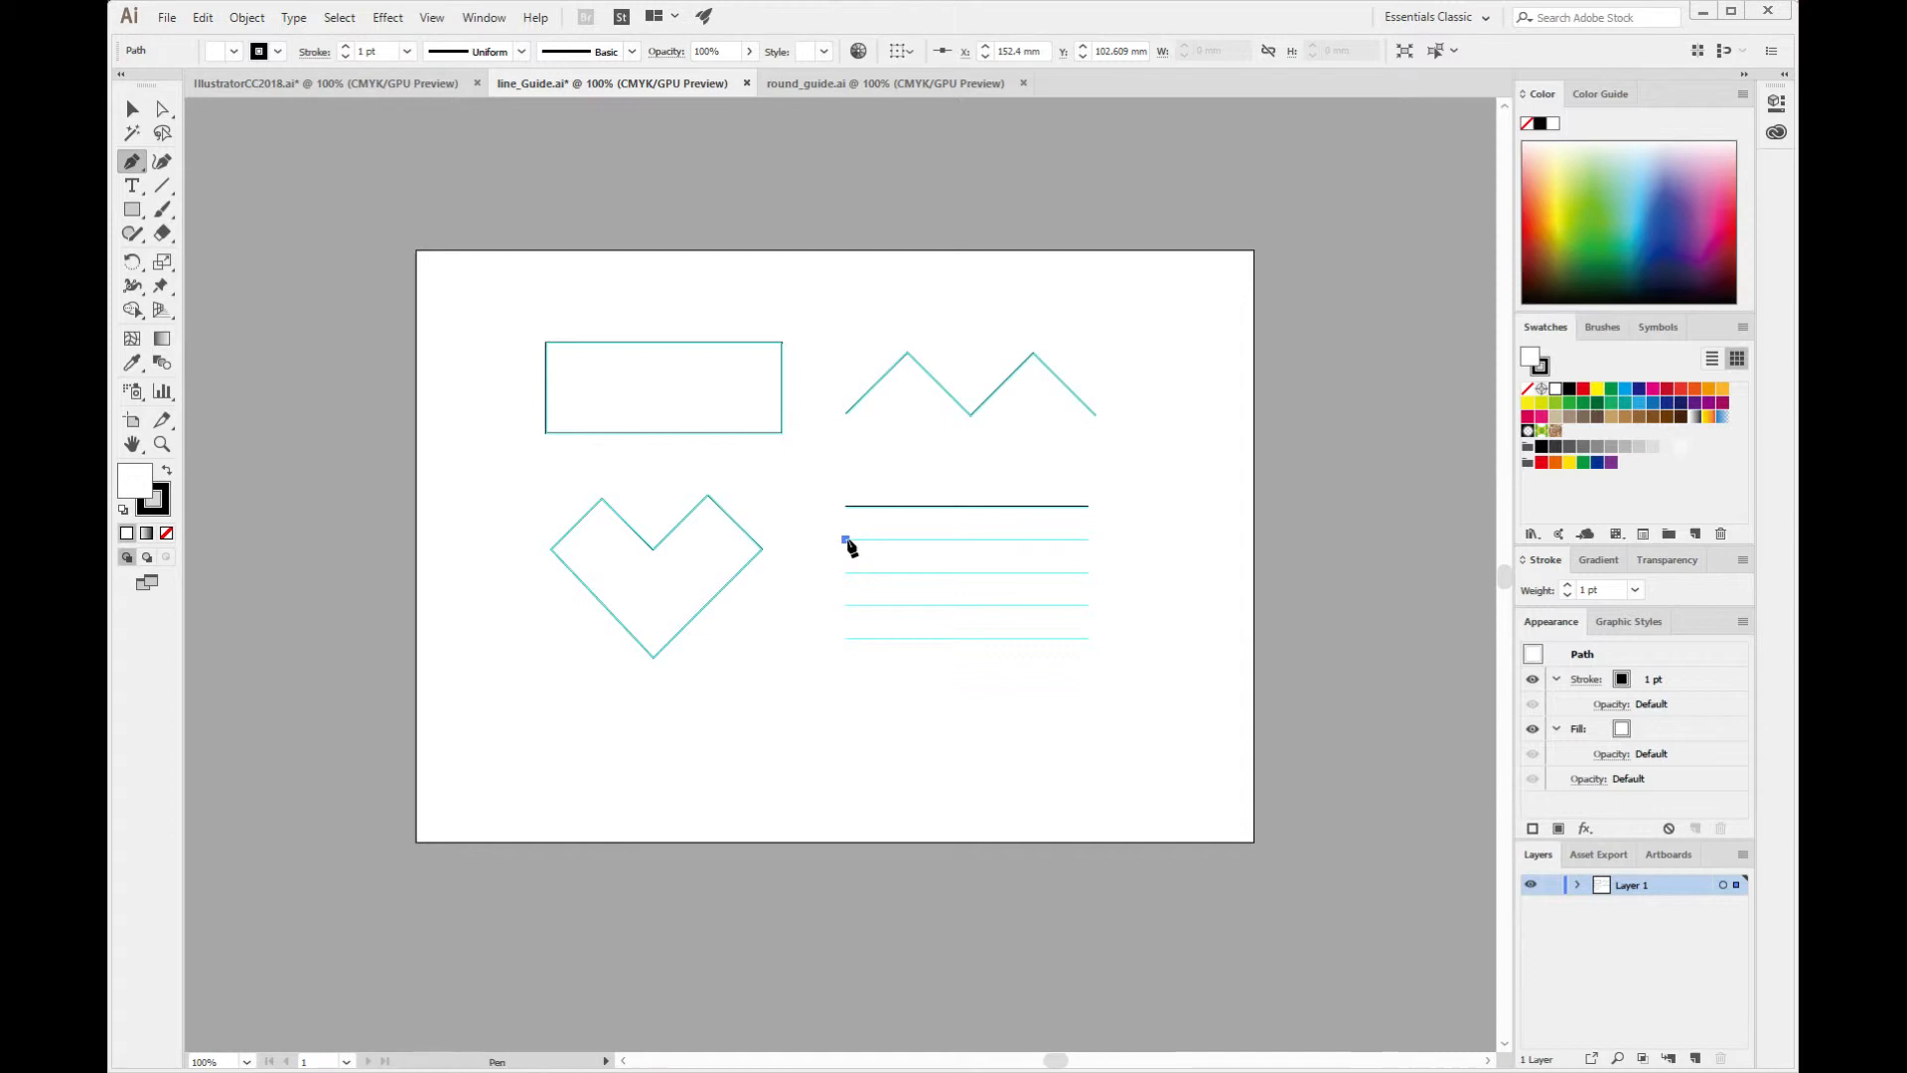
click(1088, 539)
click(1089, 539)
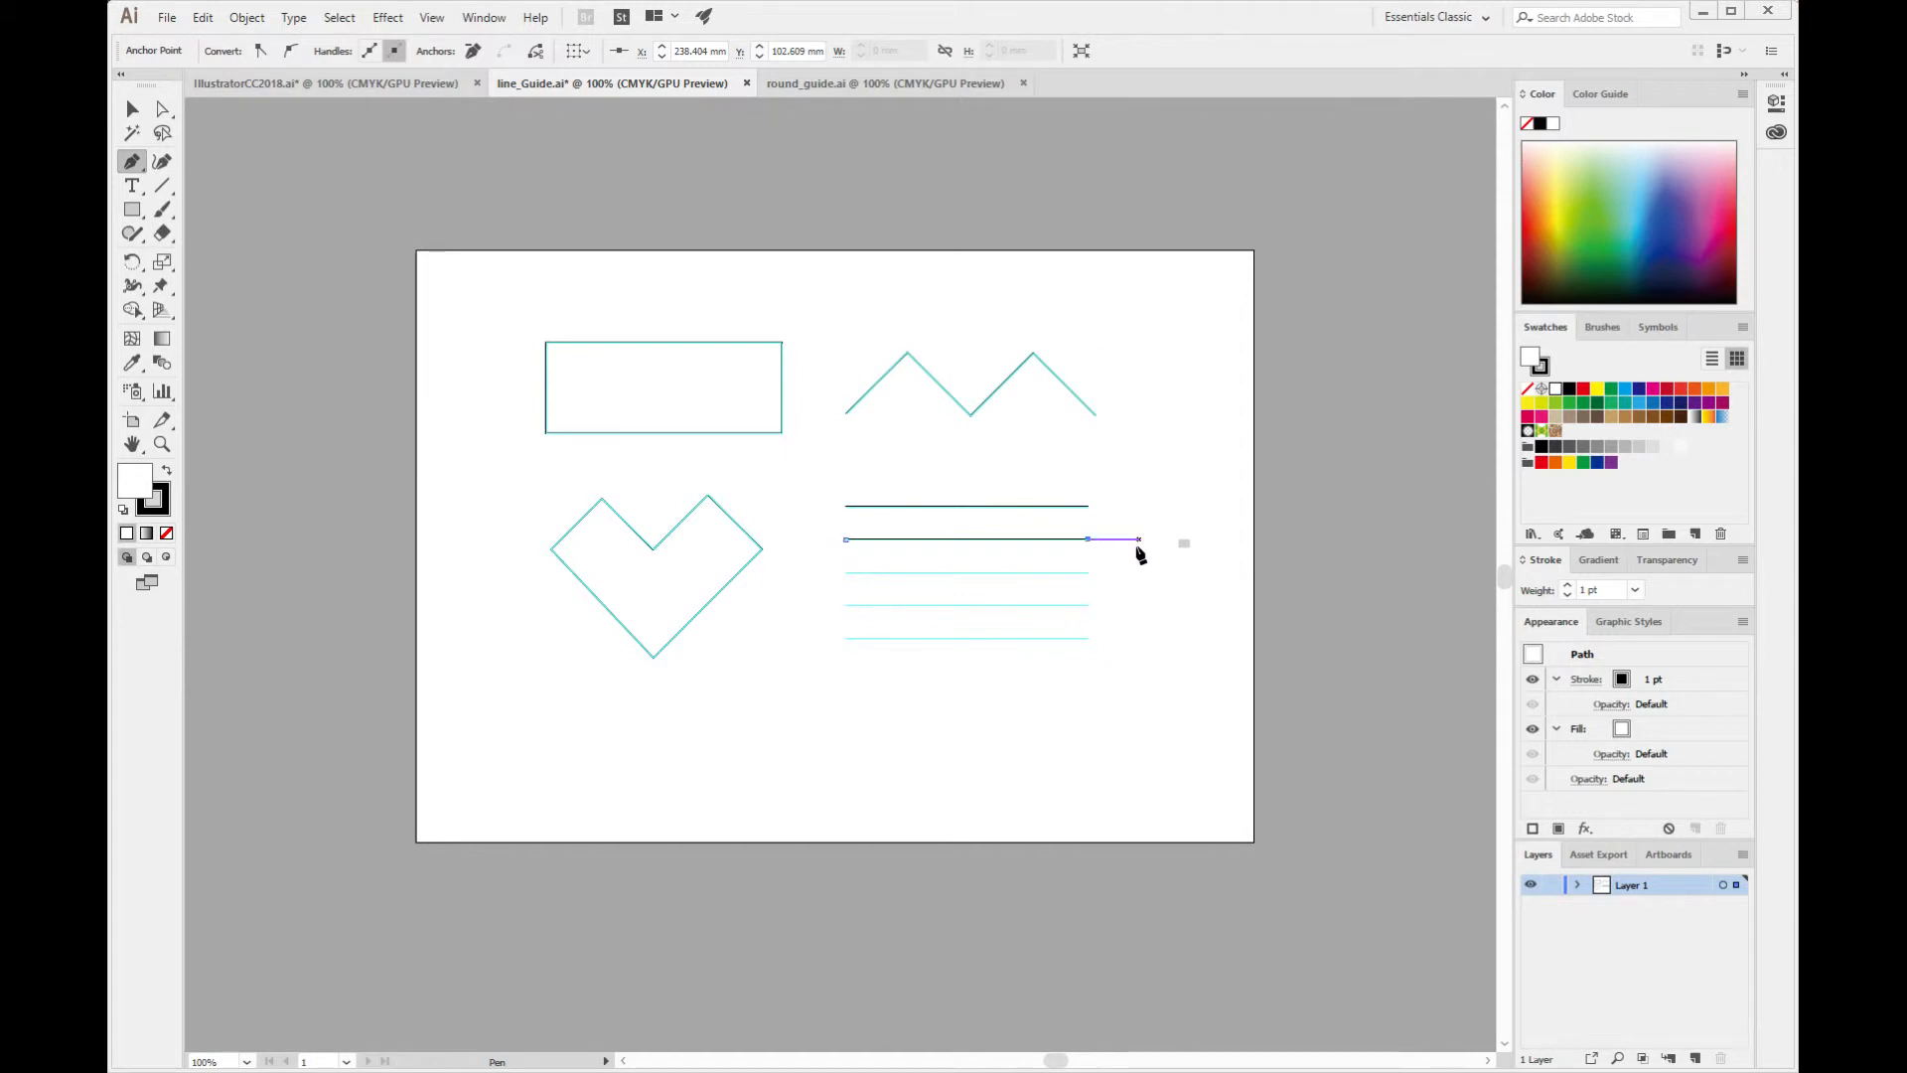
key(ctrl)
ctrl+click(1138, 553)
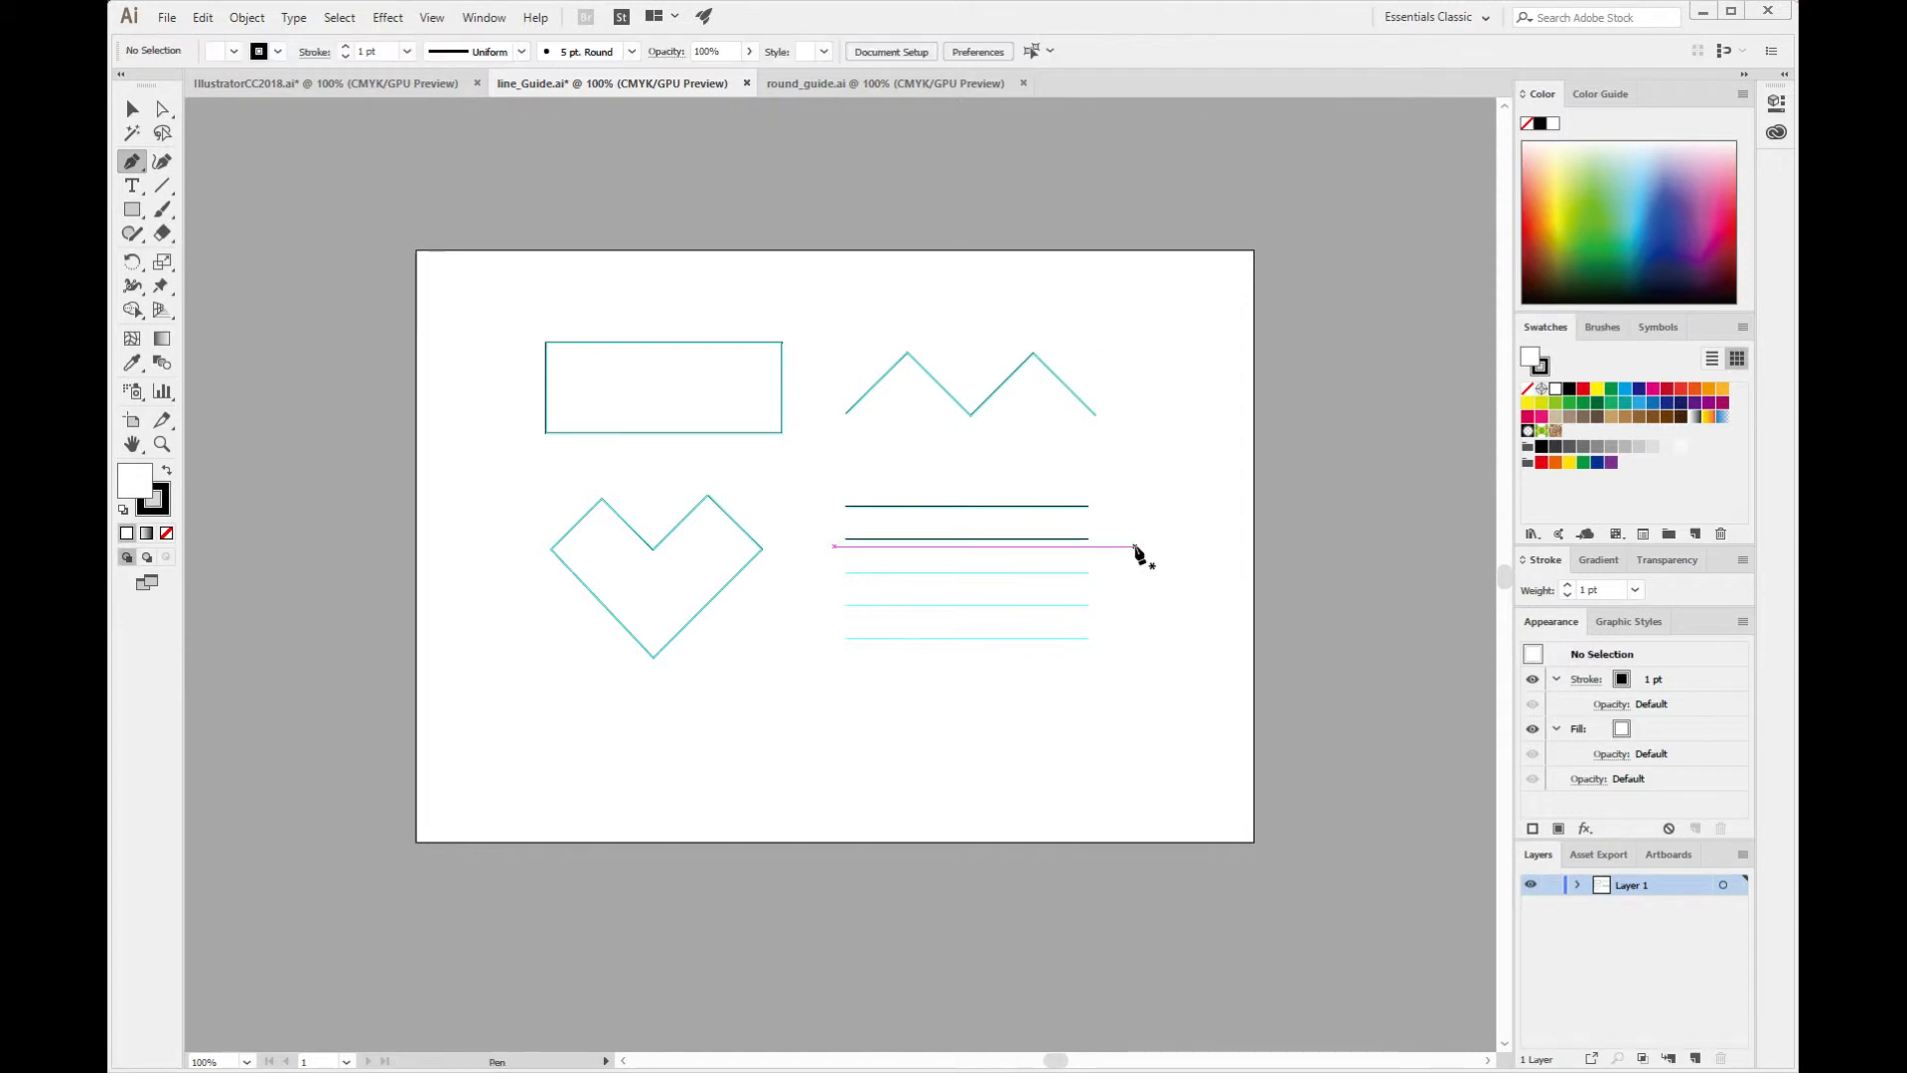
Trace the third horizontal guide line as an open straight Pen path and deselect it.
click(845, 573)
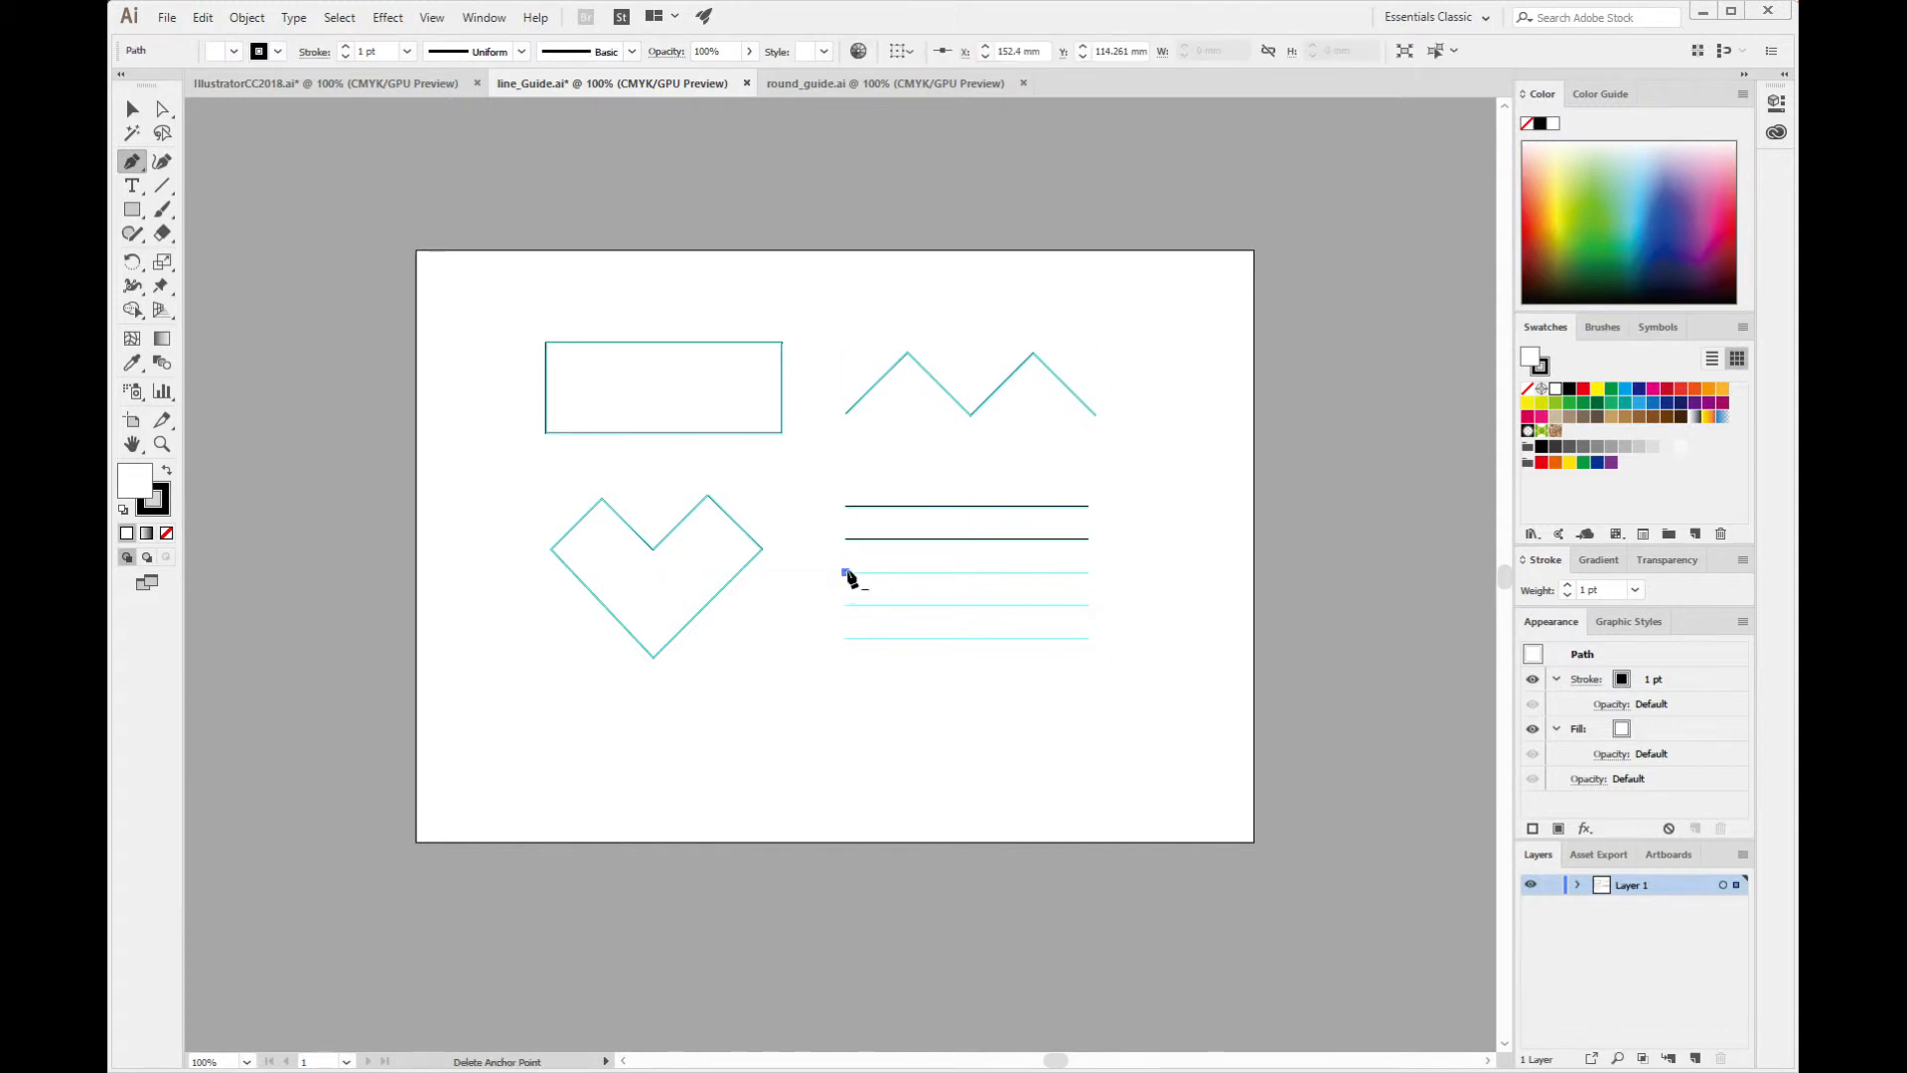
click(1088, 573)
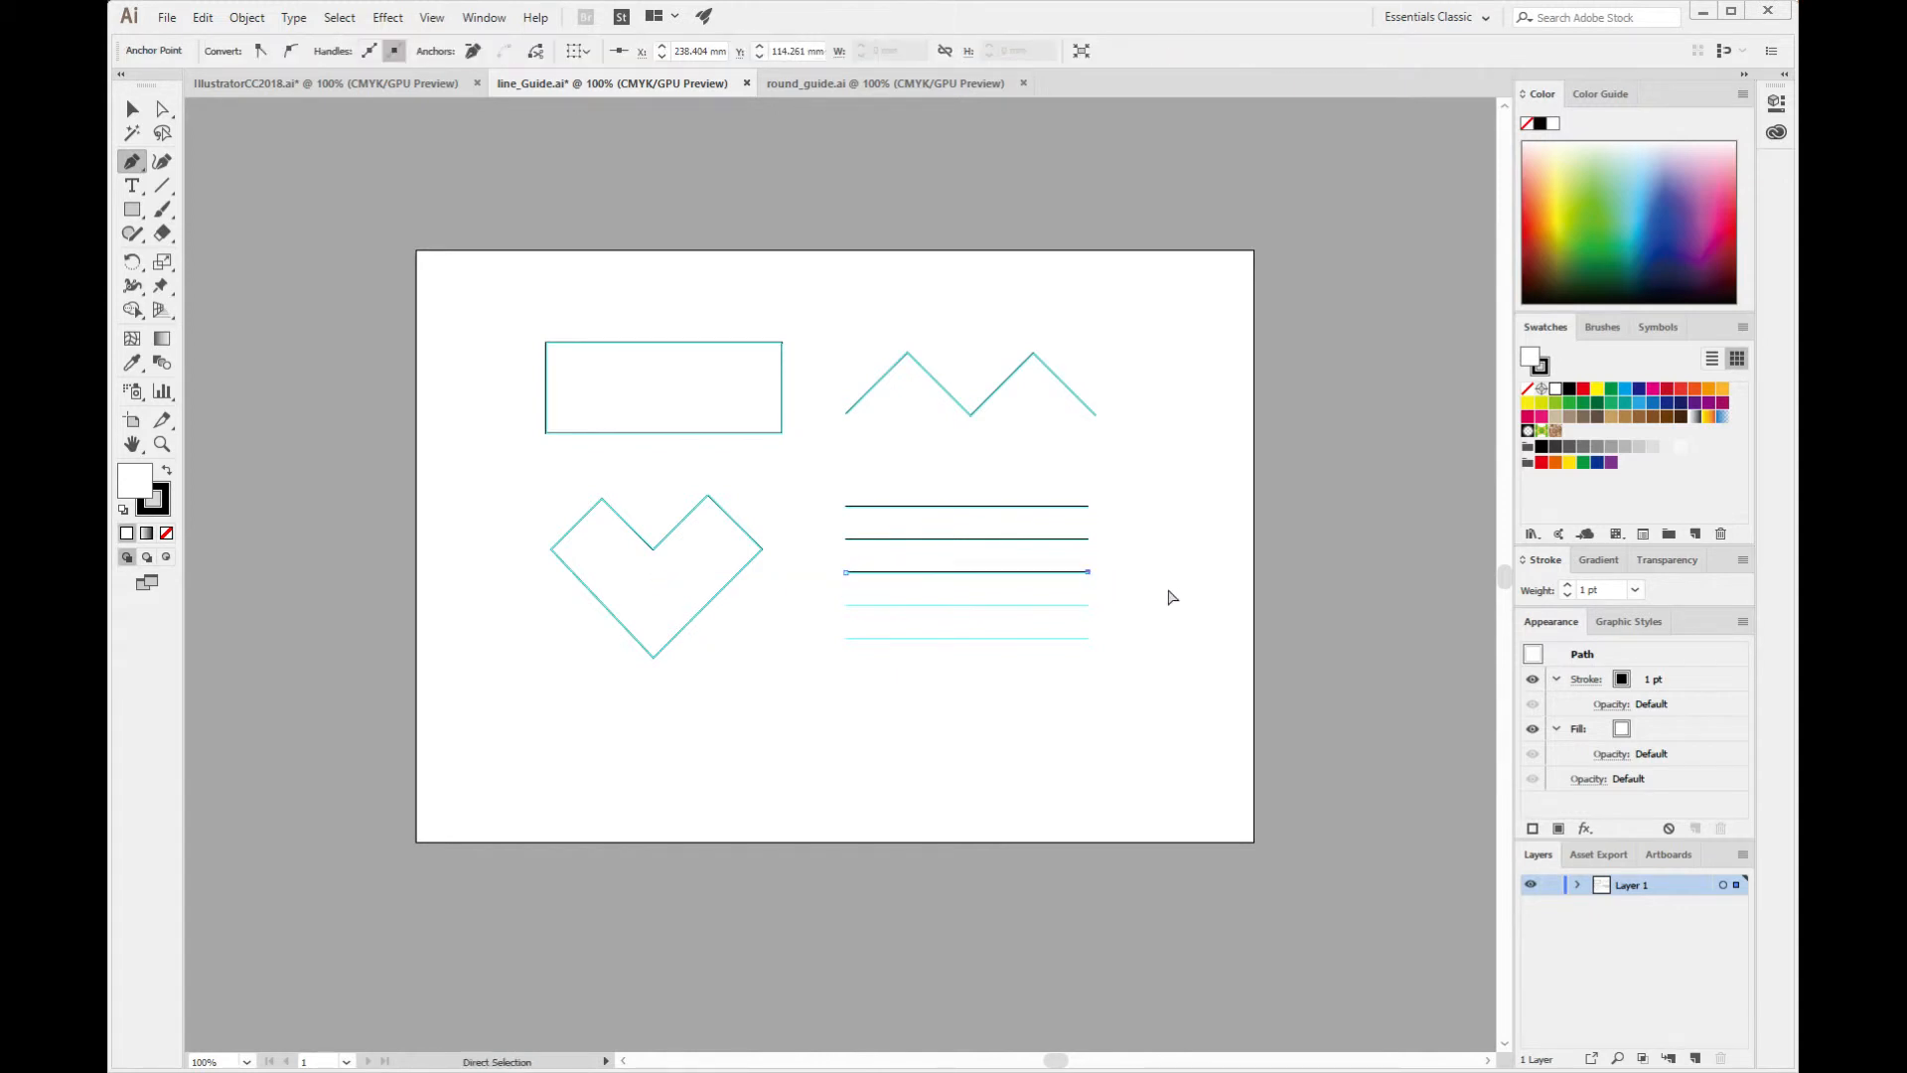
ctrl+click(1172, 596)
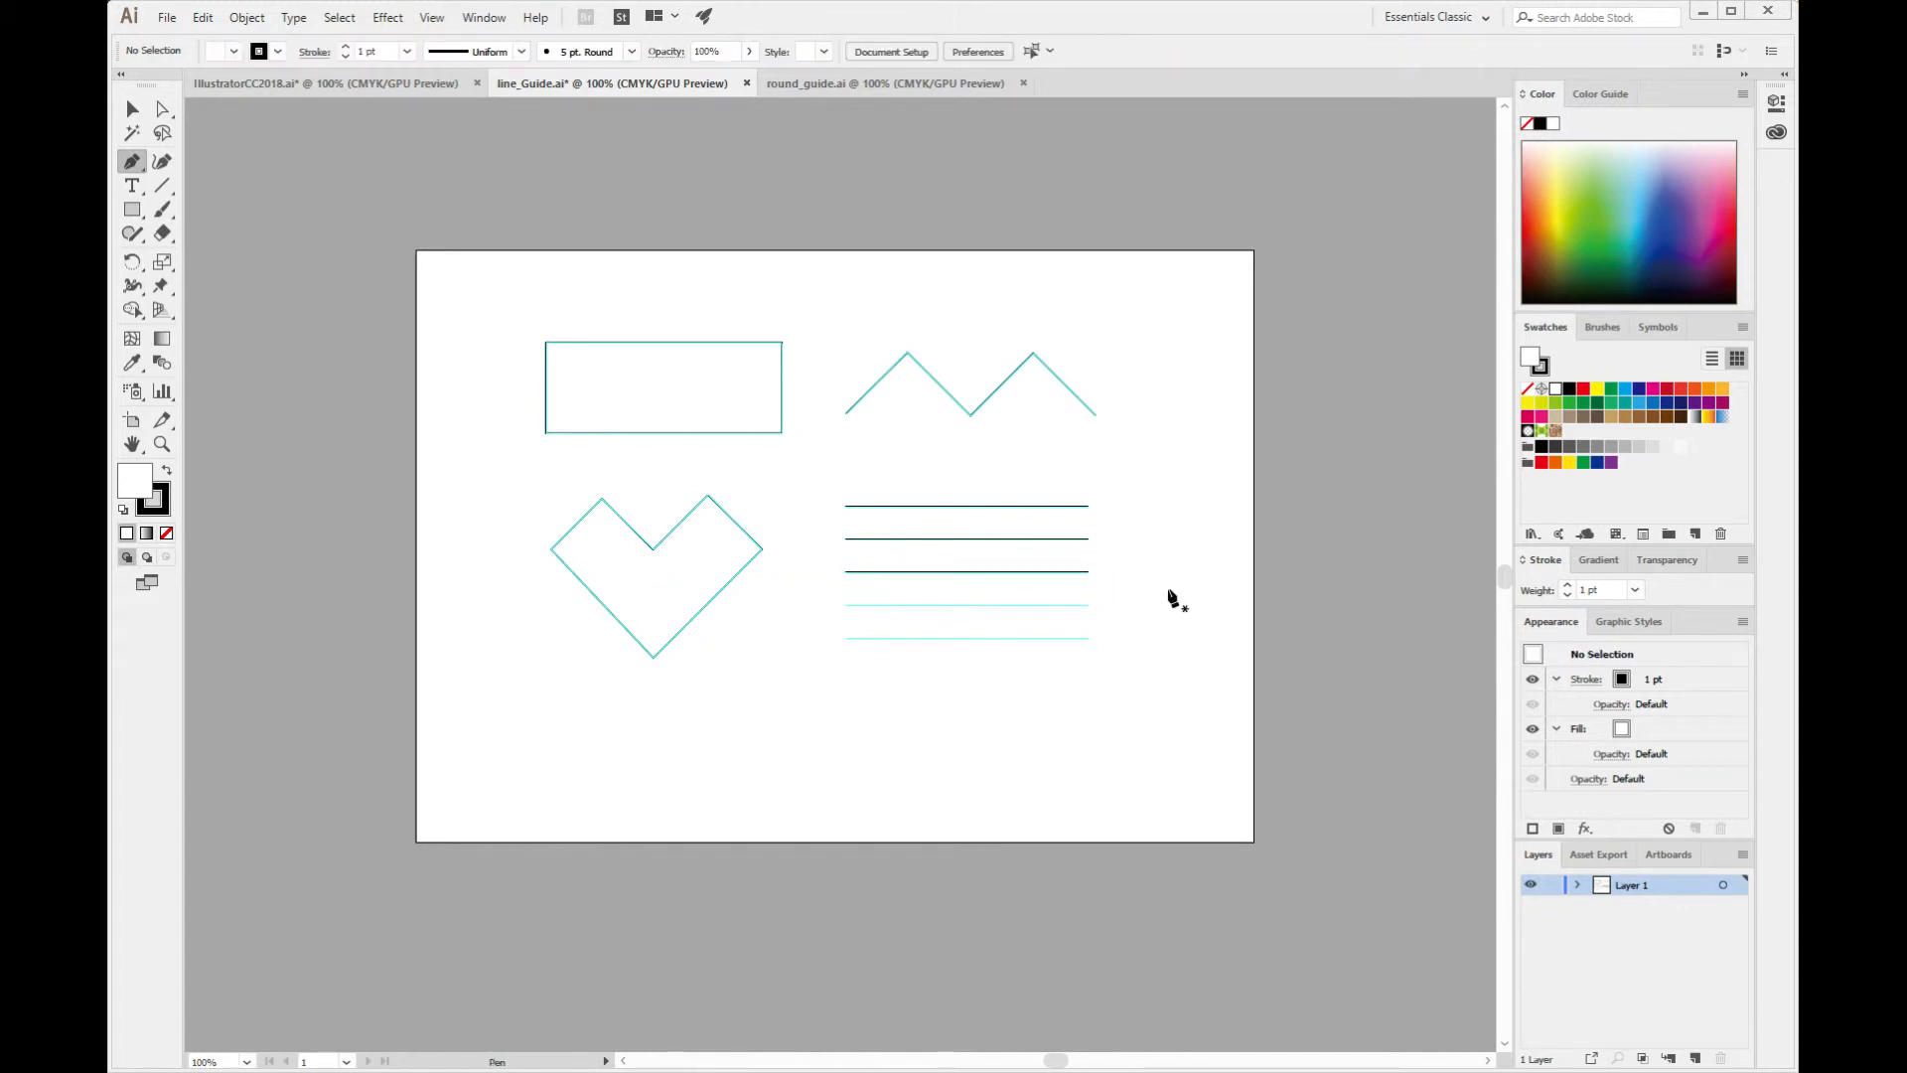
Trace the fourth horizontal guide line as a separate open Pen path and deselect it.
click(846, 605)
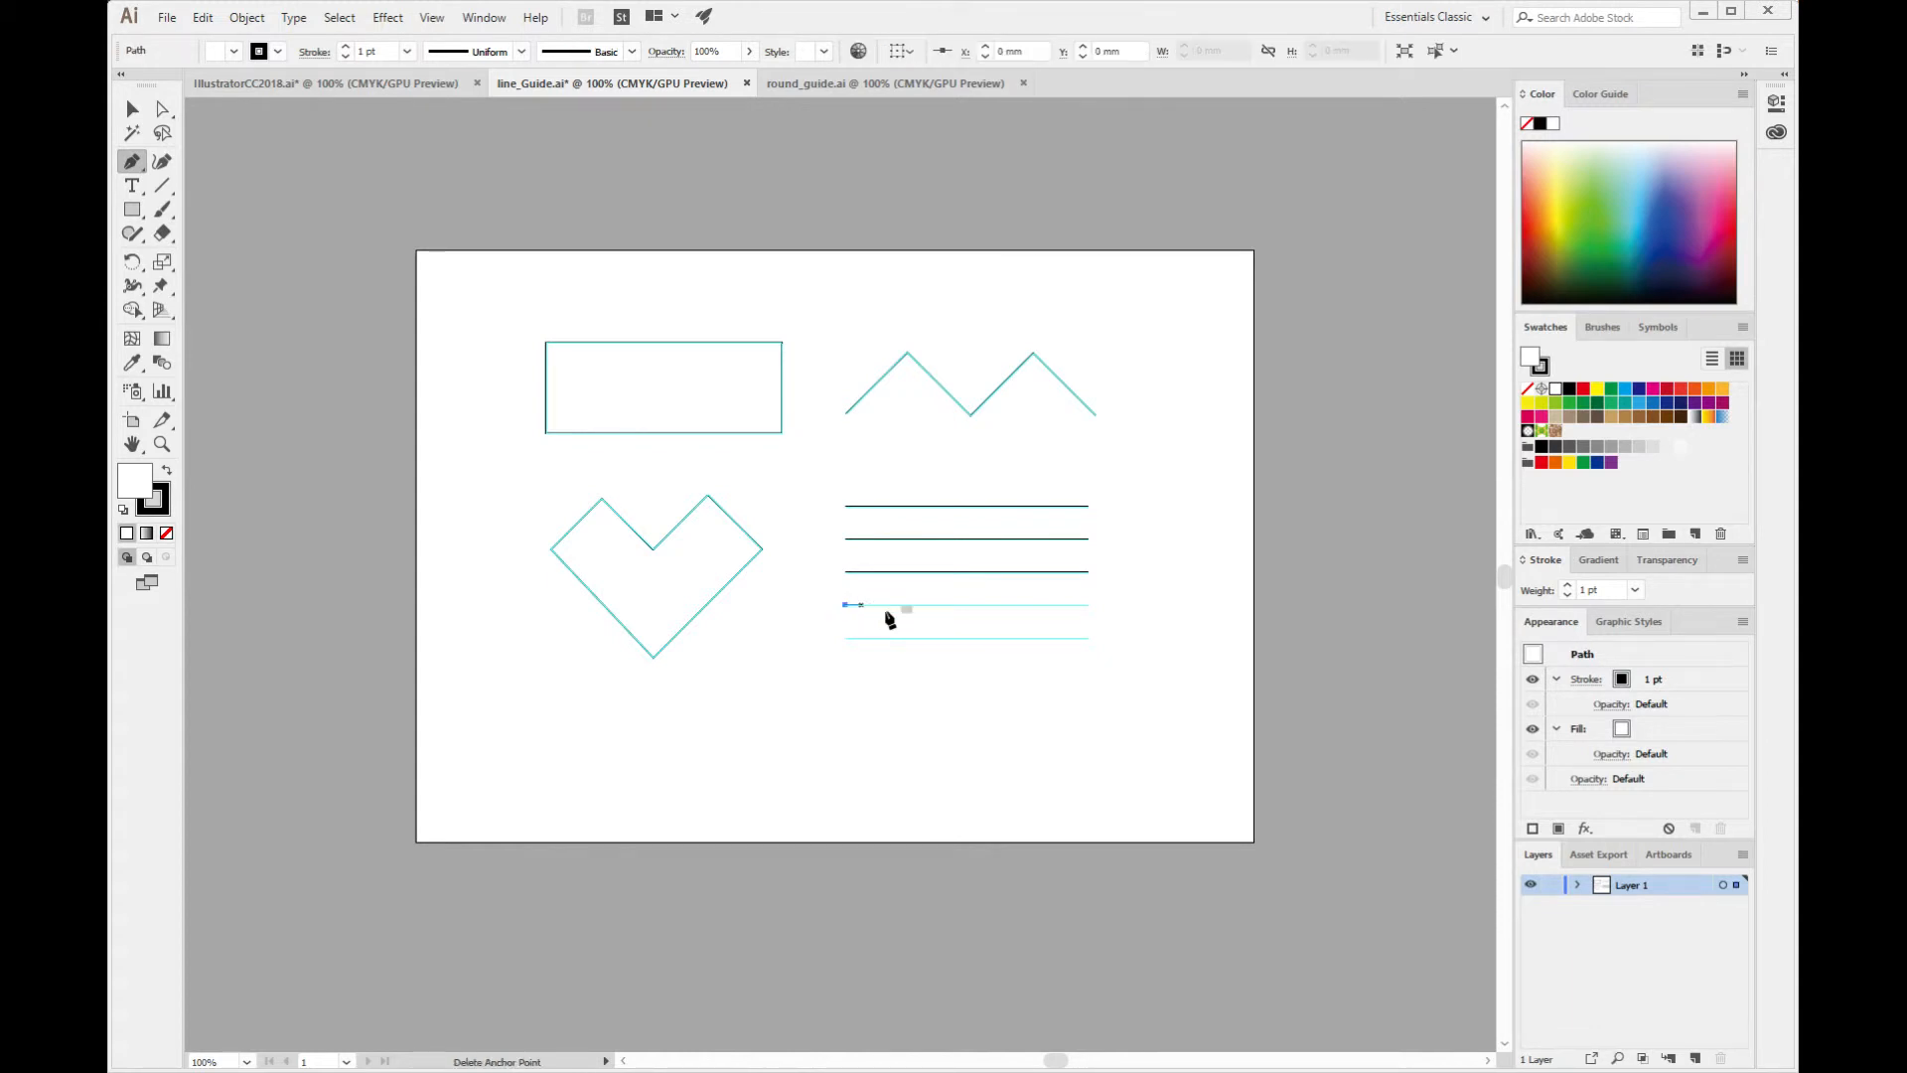
click(1088, 605)
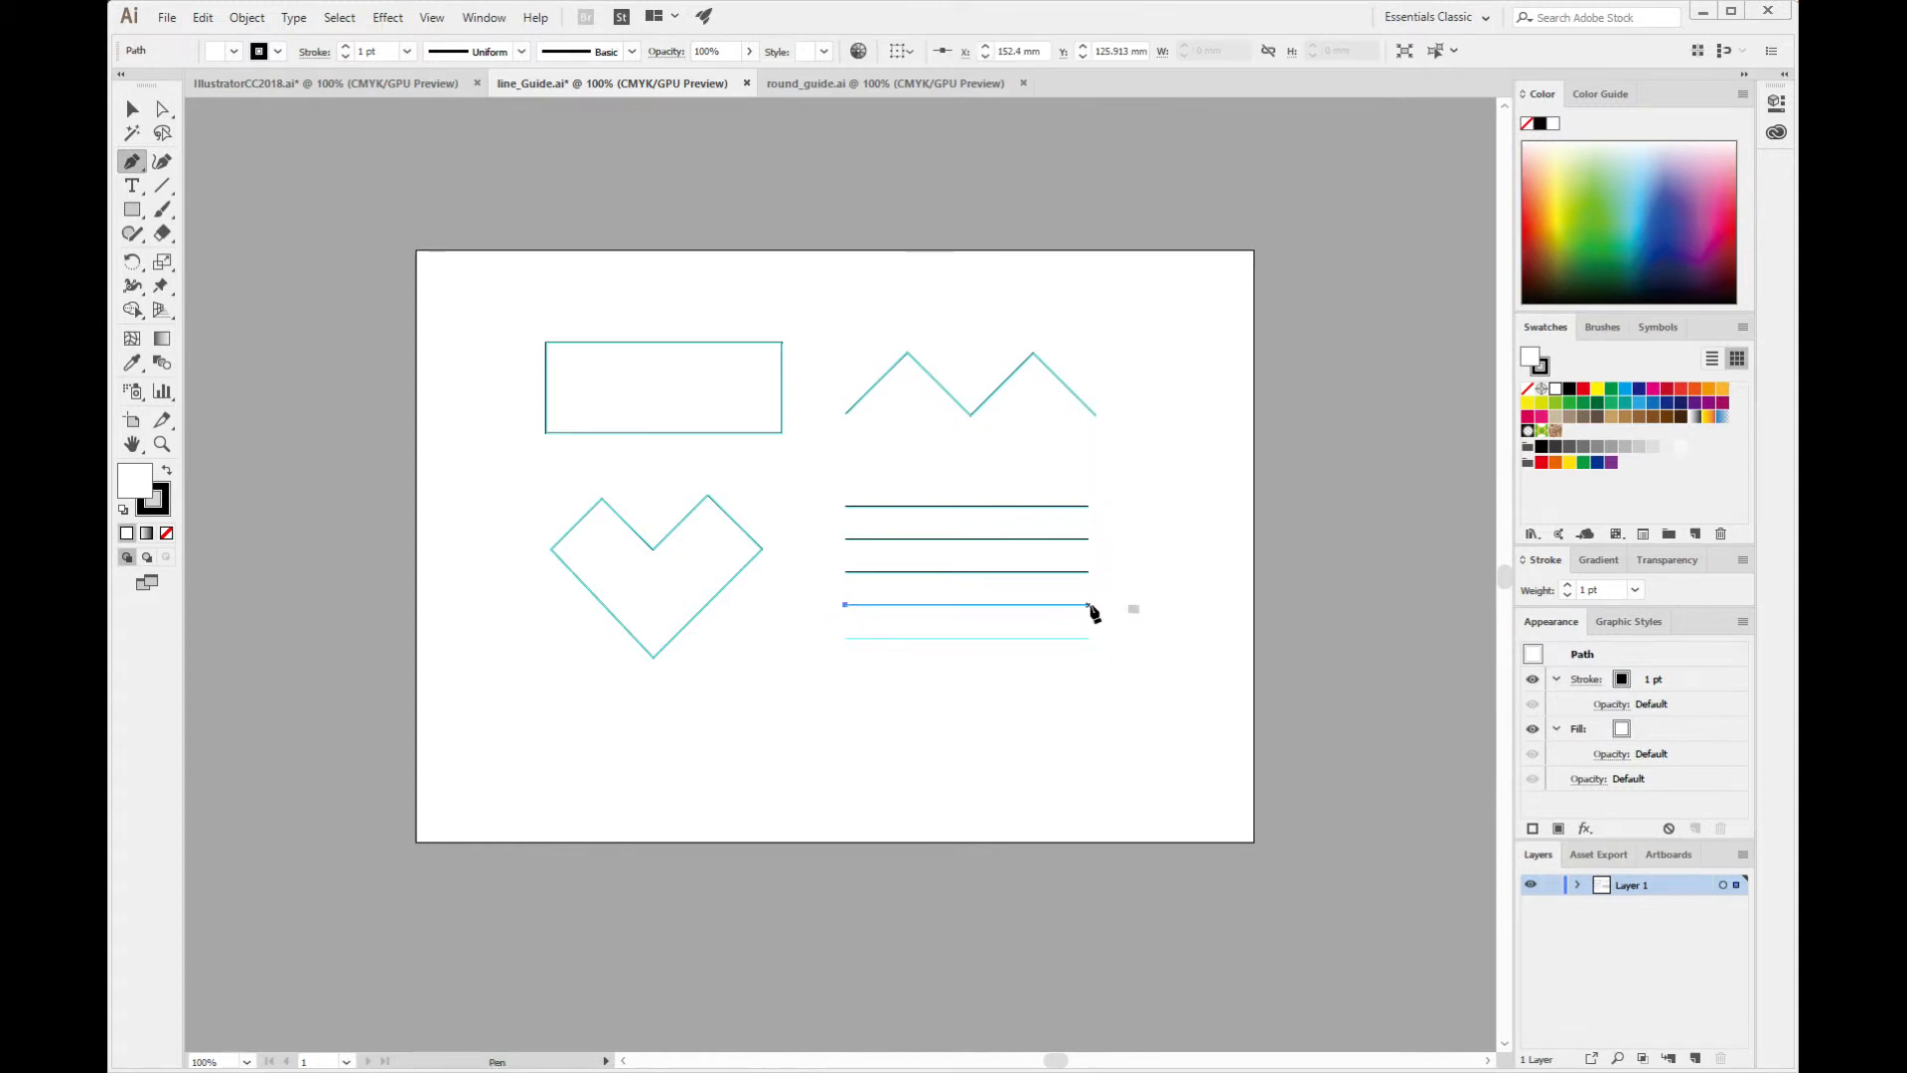
click(1089, 605)
key(ctrl)
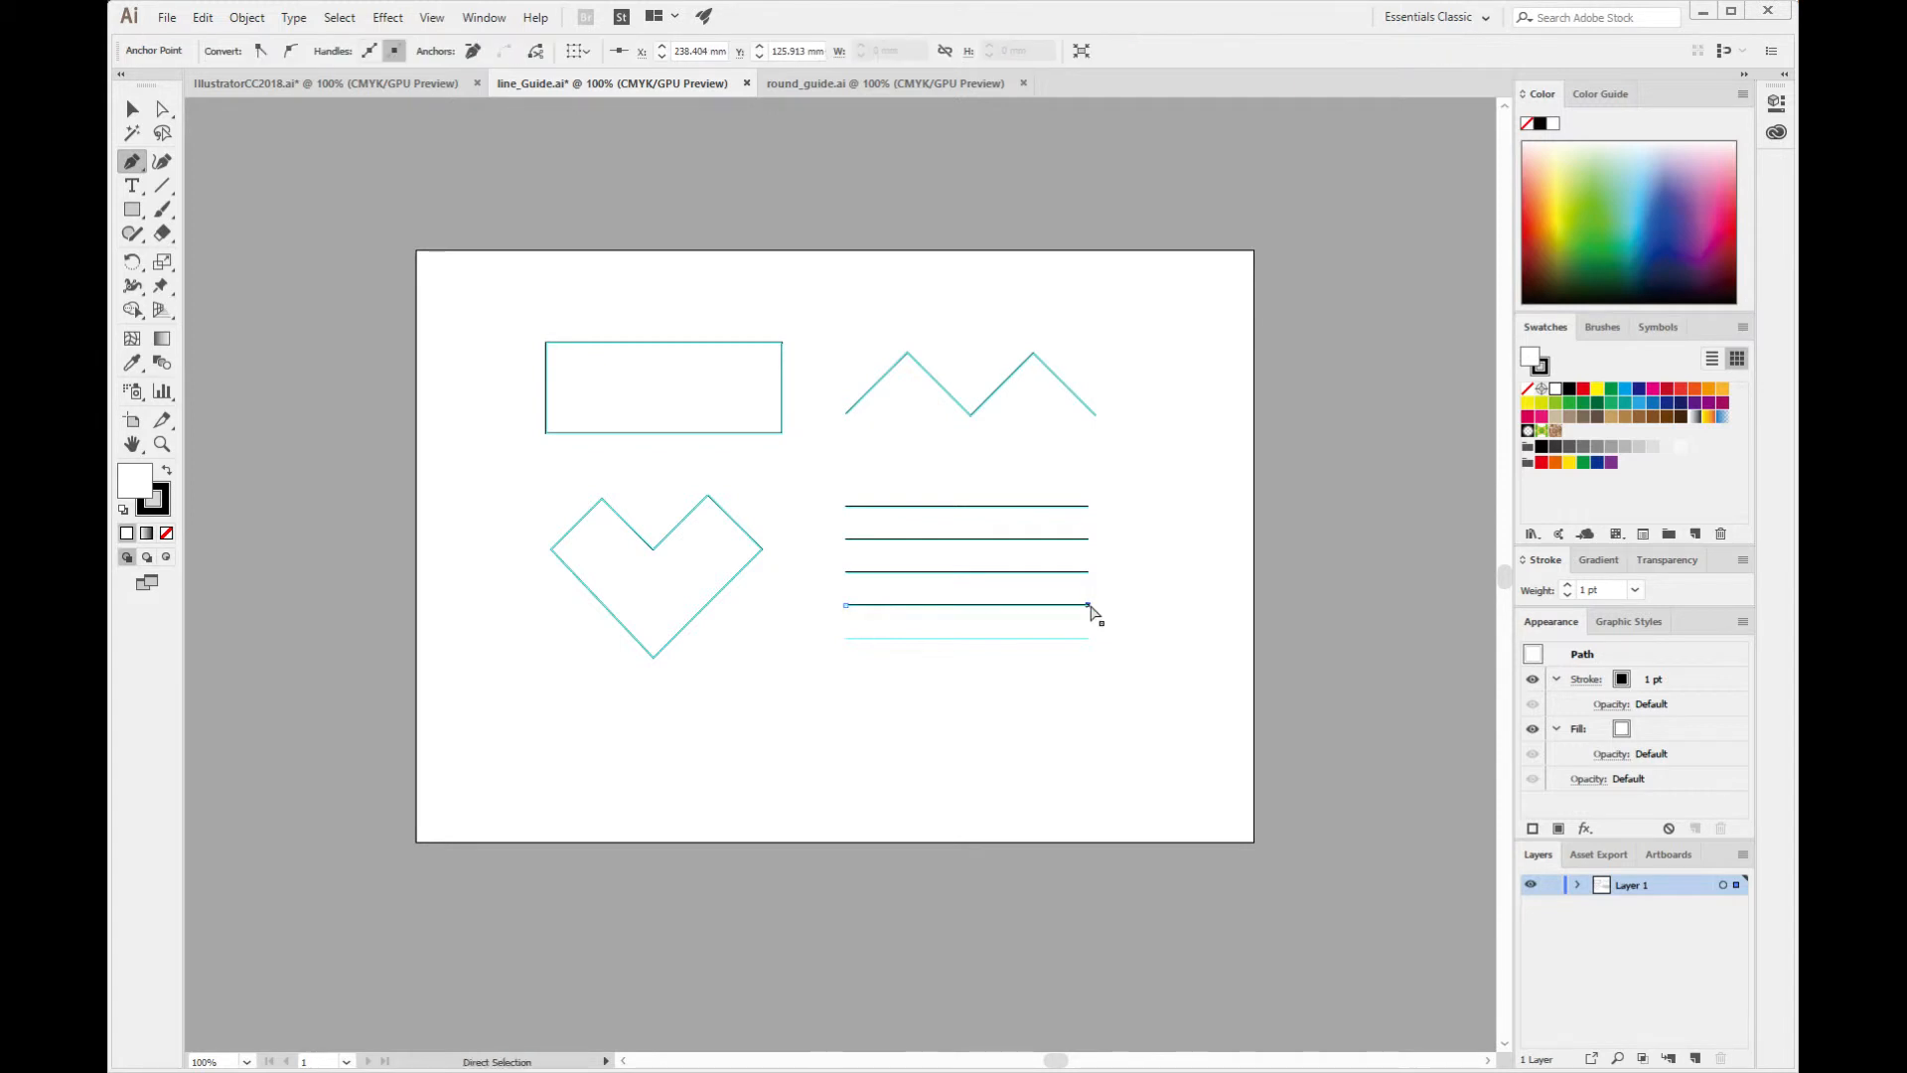
ctrl+click(1170, 622)
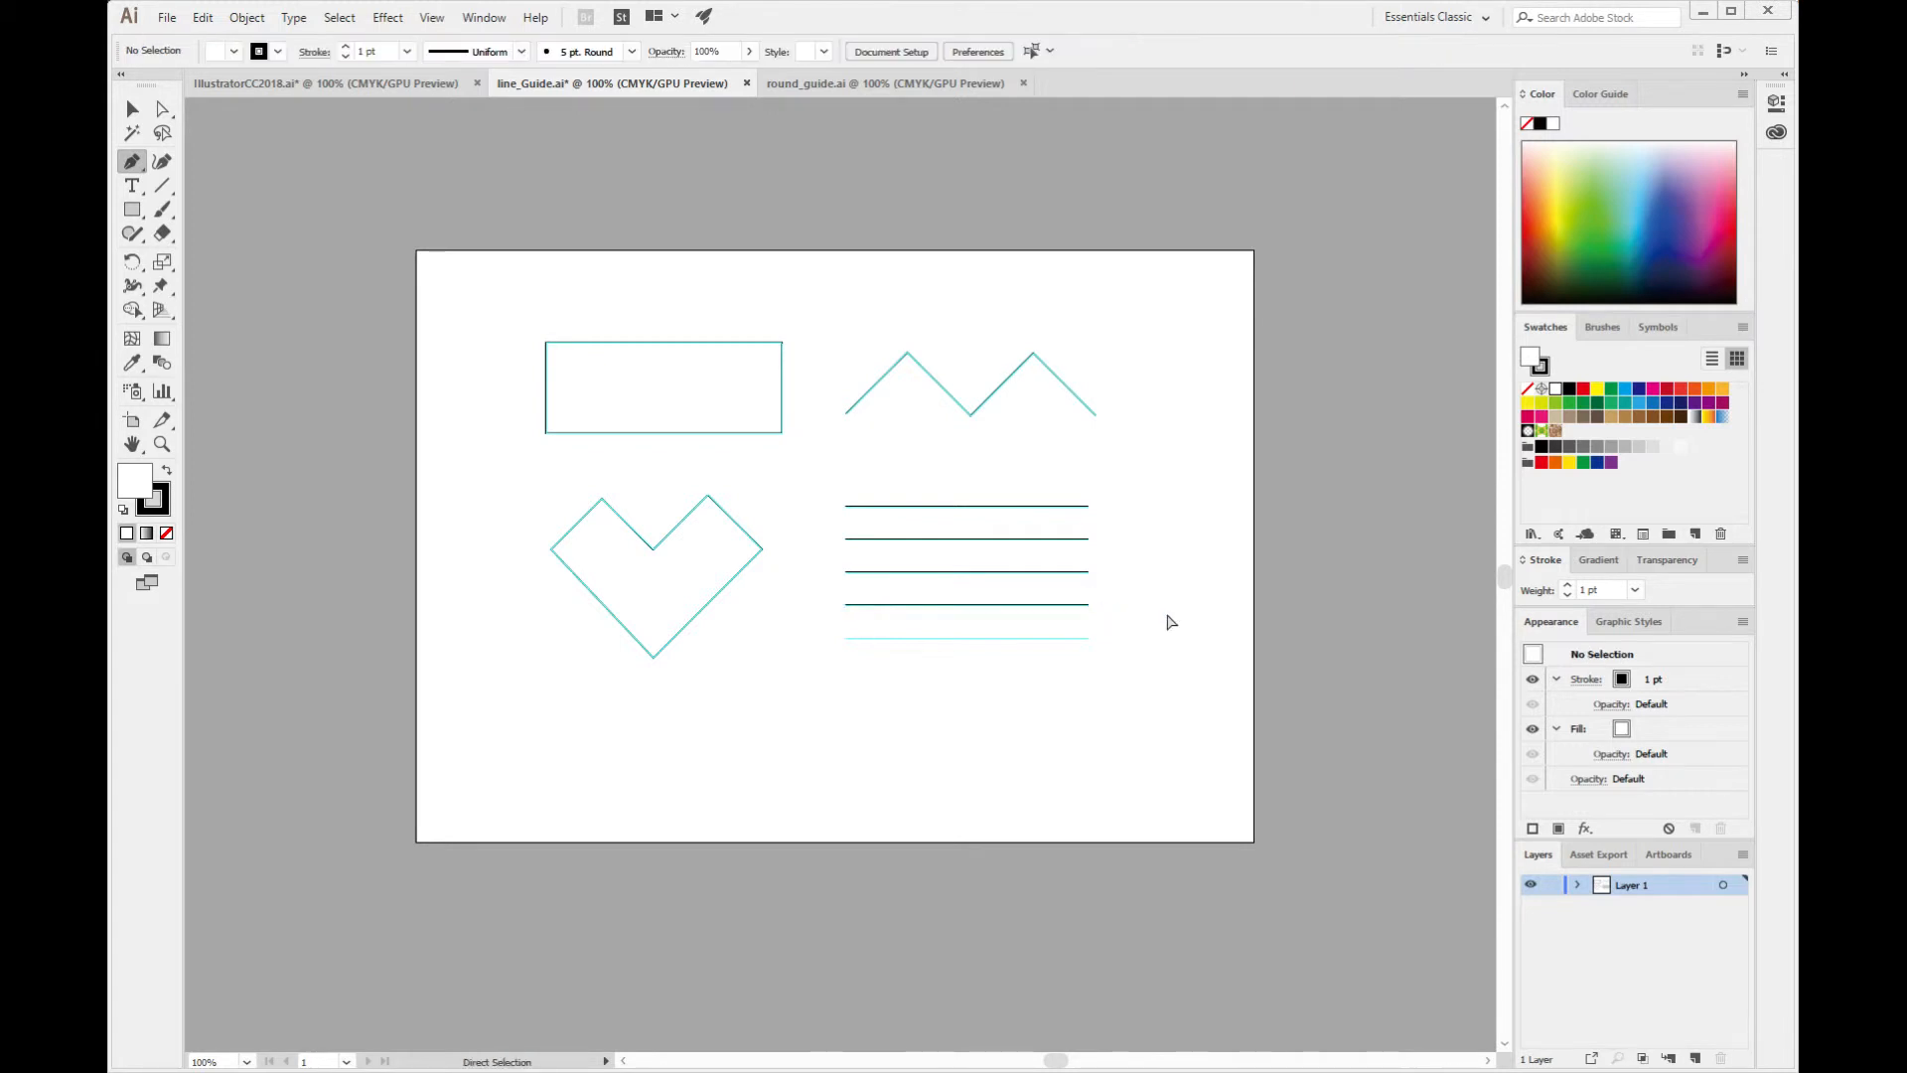
Trace the lowest of the five horizontal guide lines as an open Pen path and deselect it.
ctrl+click(844, 637)
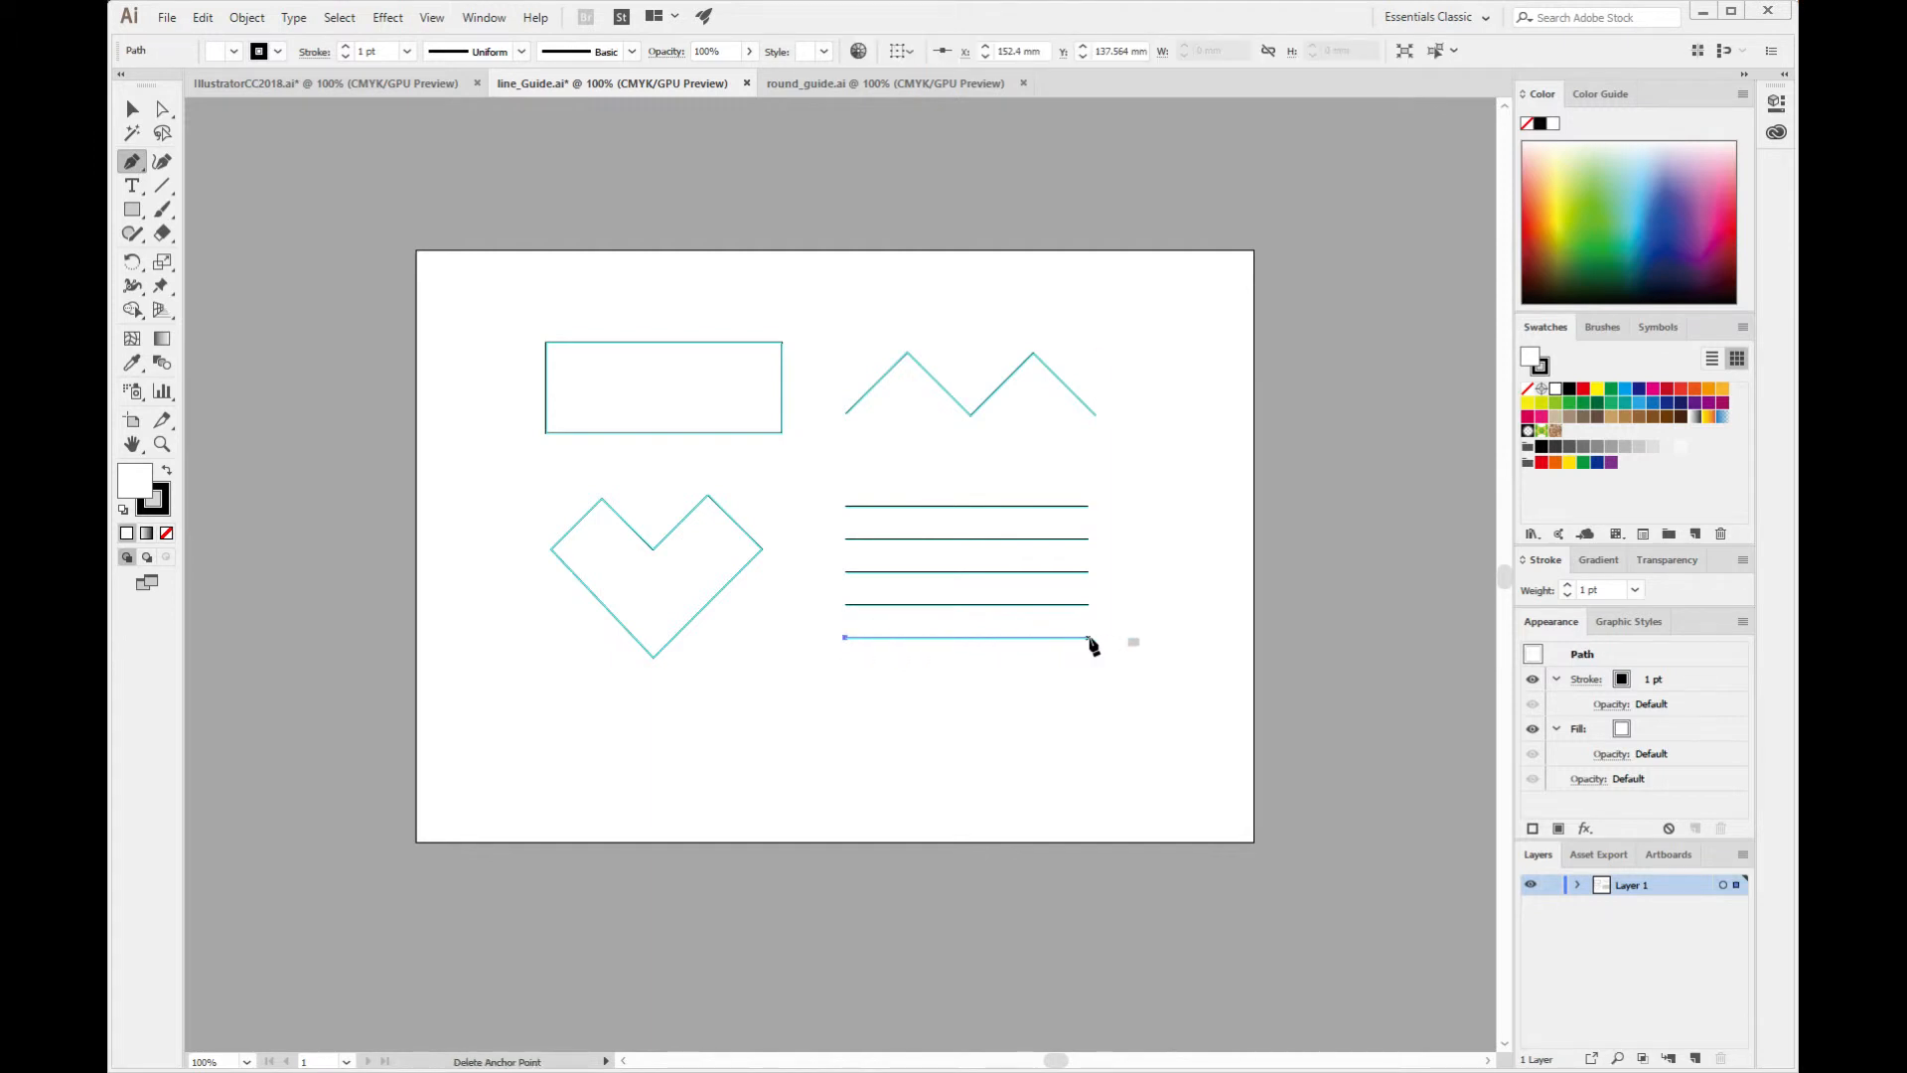
click(1089, 637)
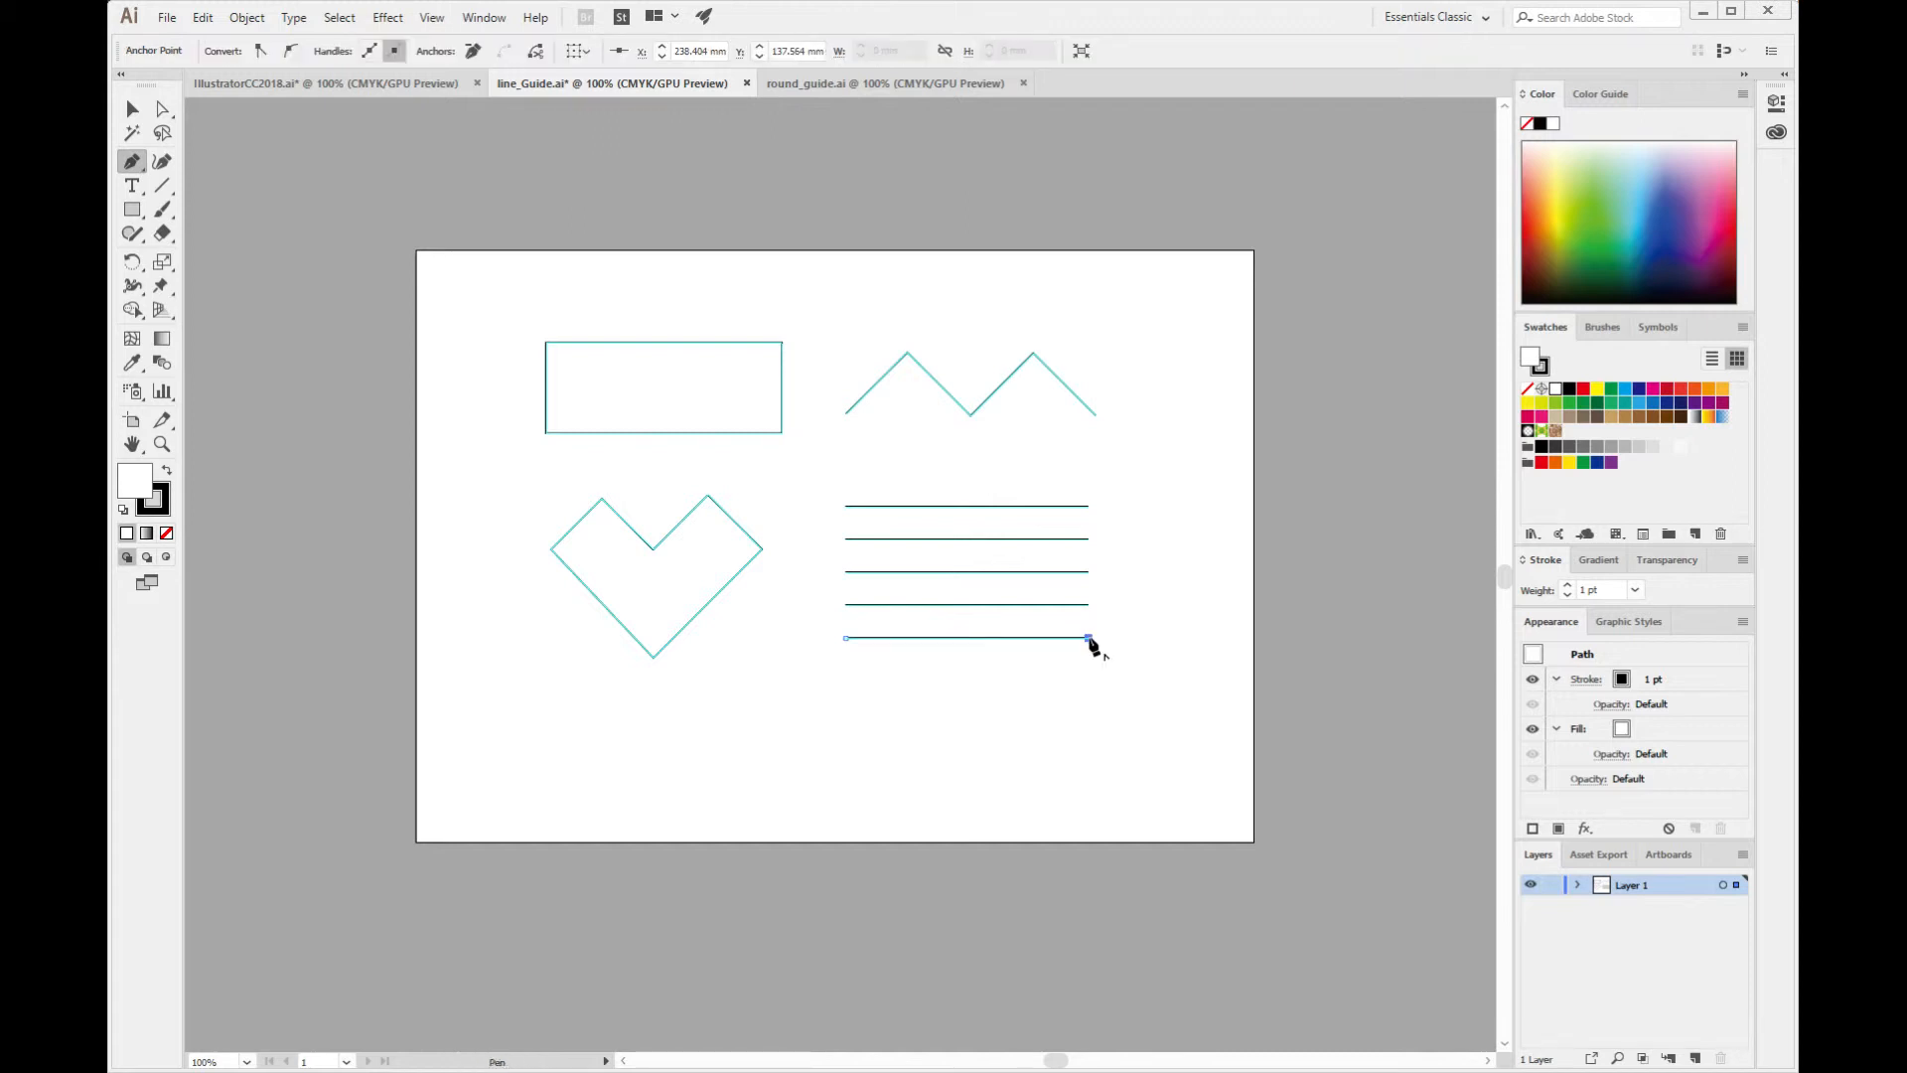
ctrl+click(1160, 660)
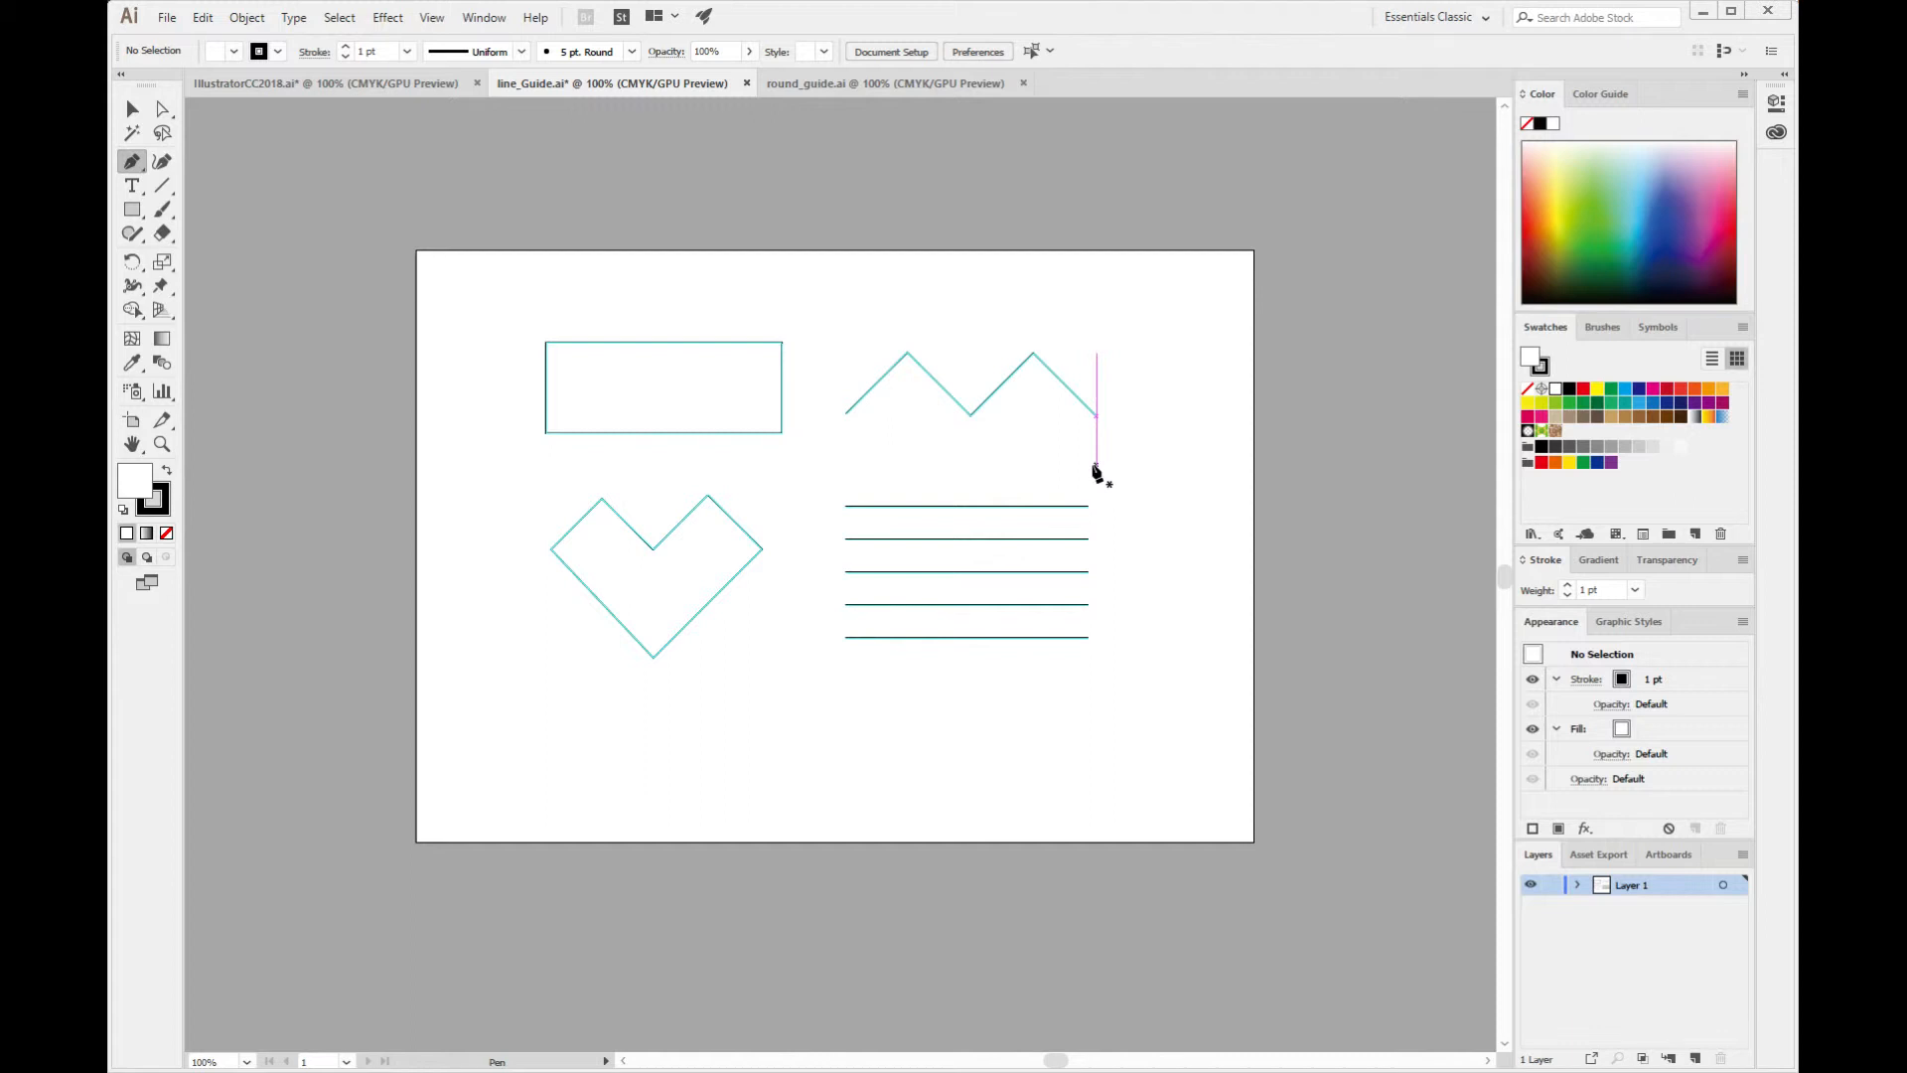
In round_guide.ai, trace the S-shaped wave guide as an open Pen path with a smooth middle anchor, and deselect it.
click(850, 86)
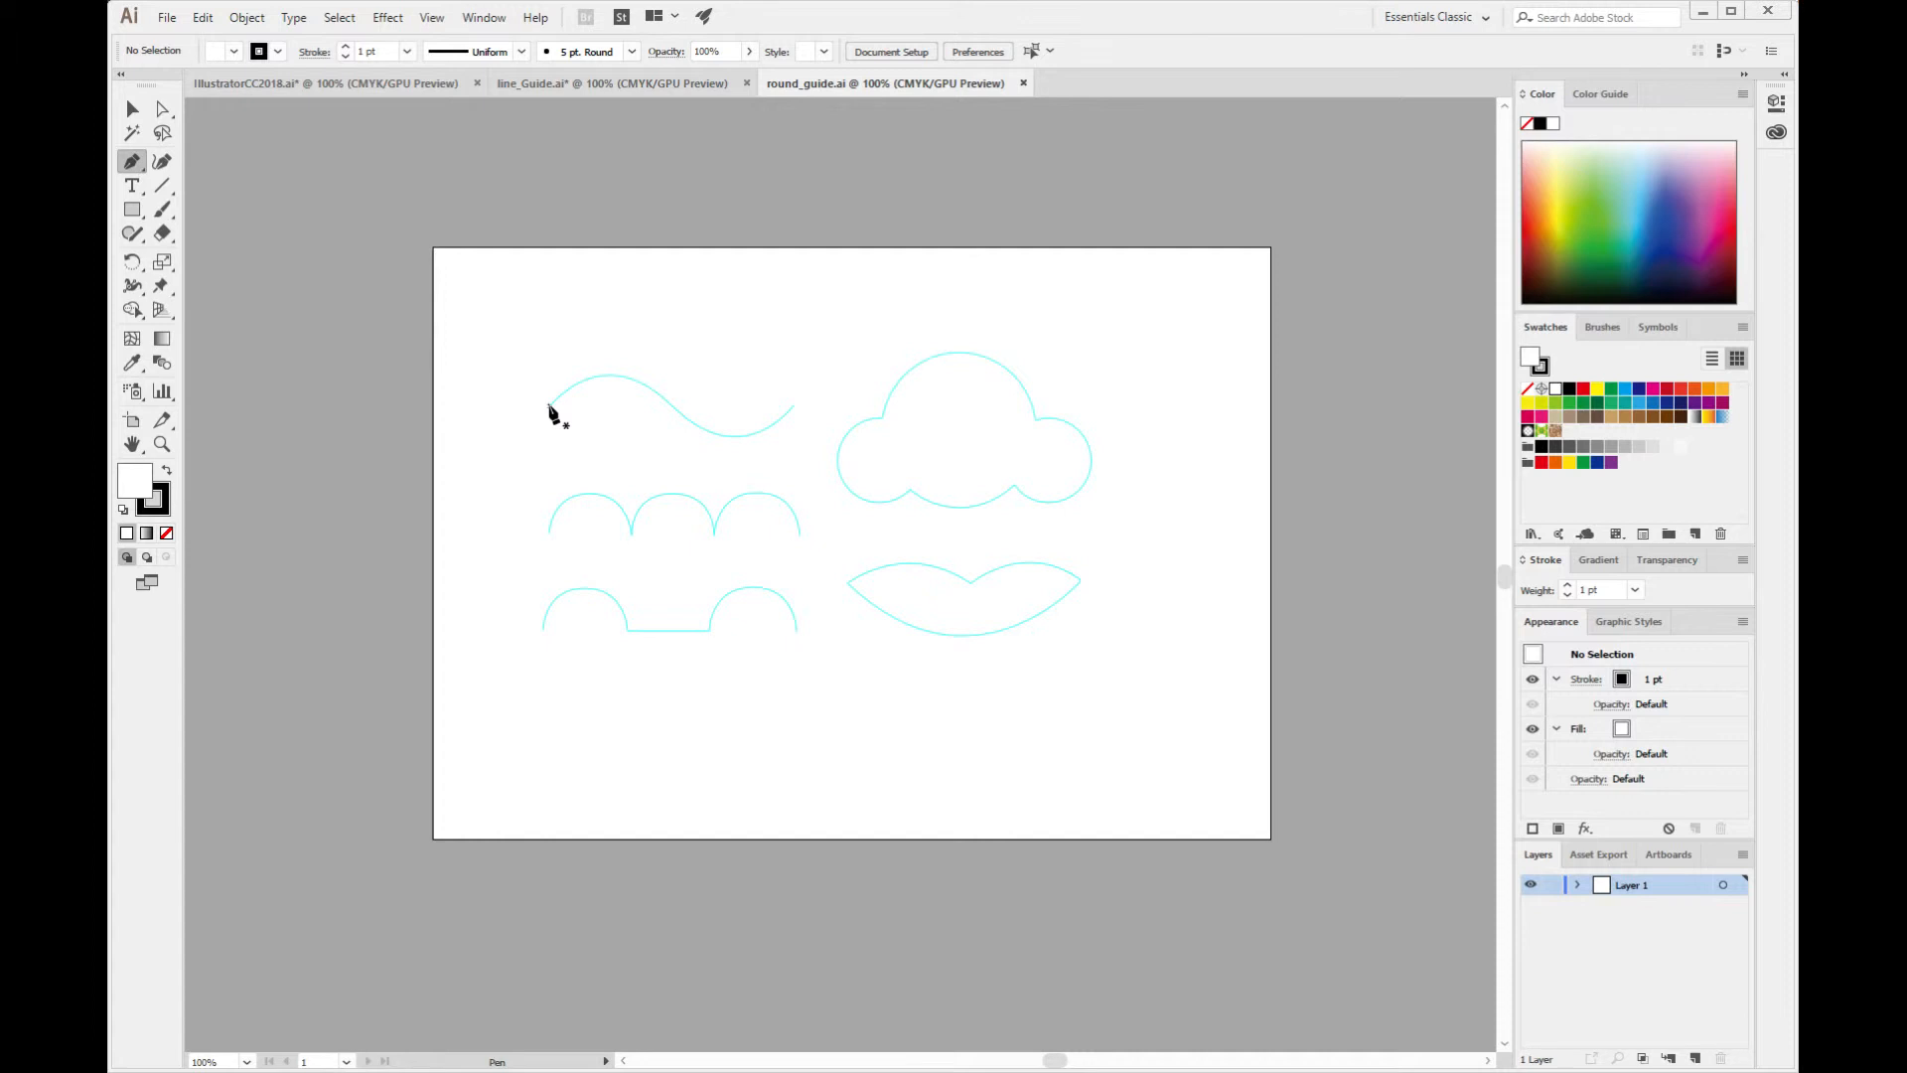
click(549, 407)
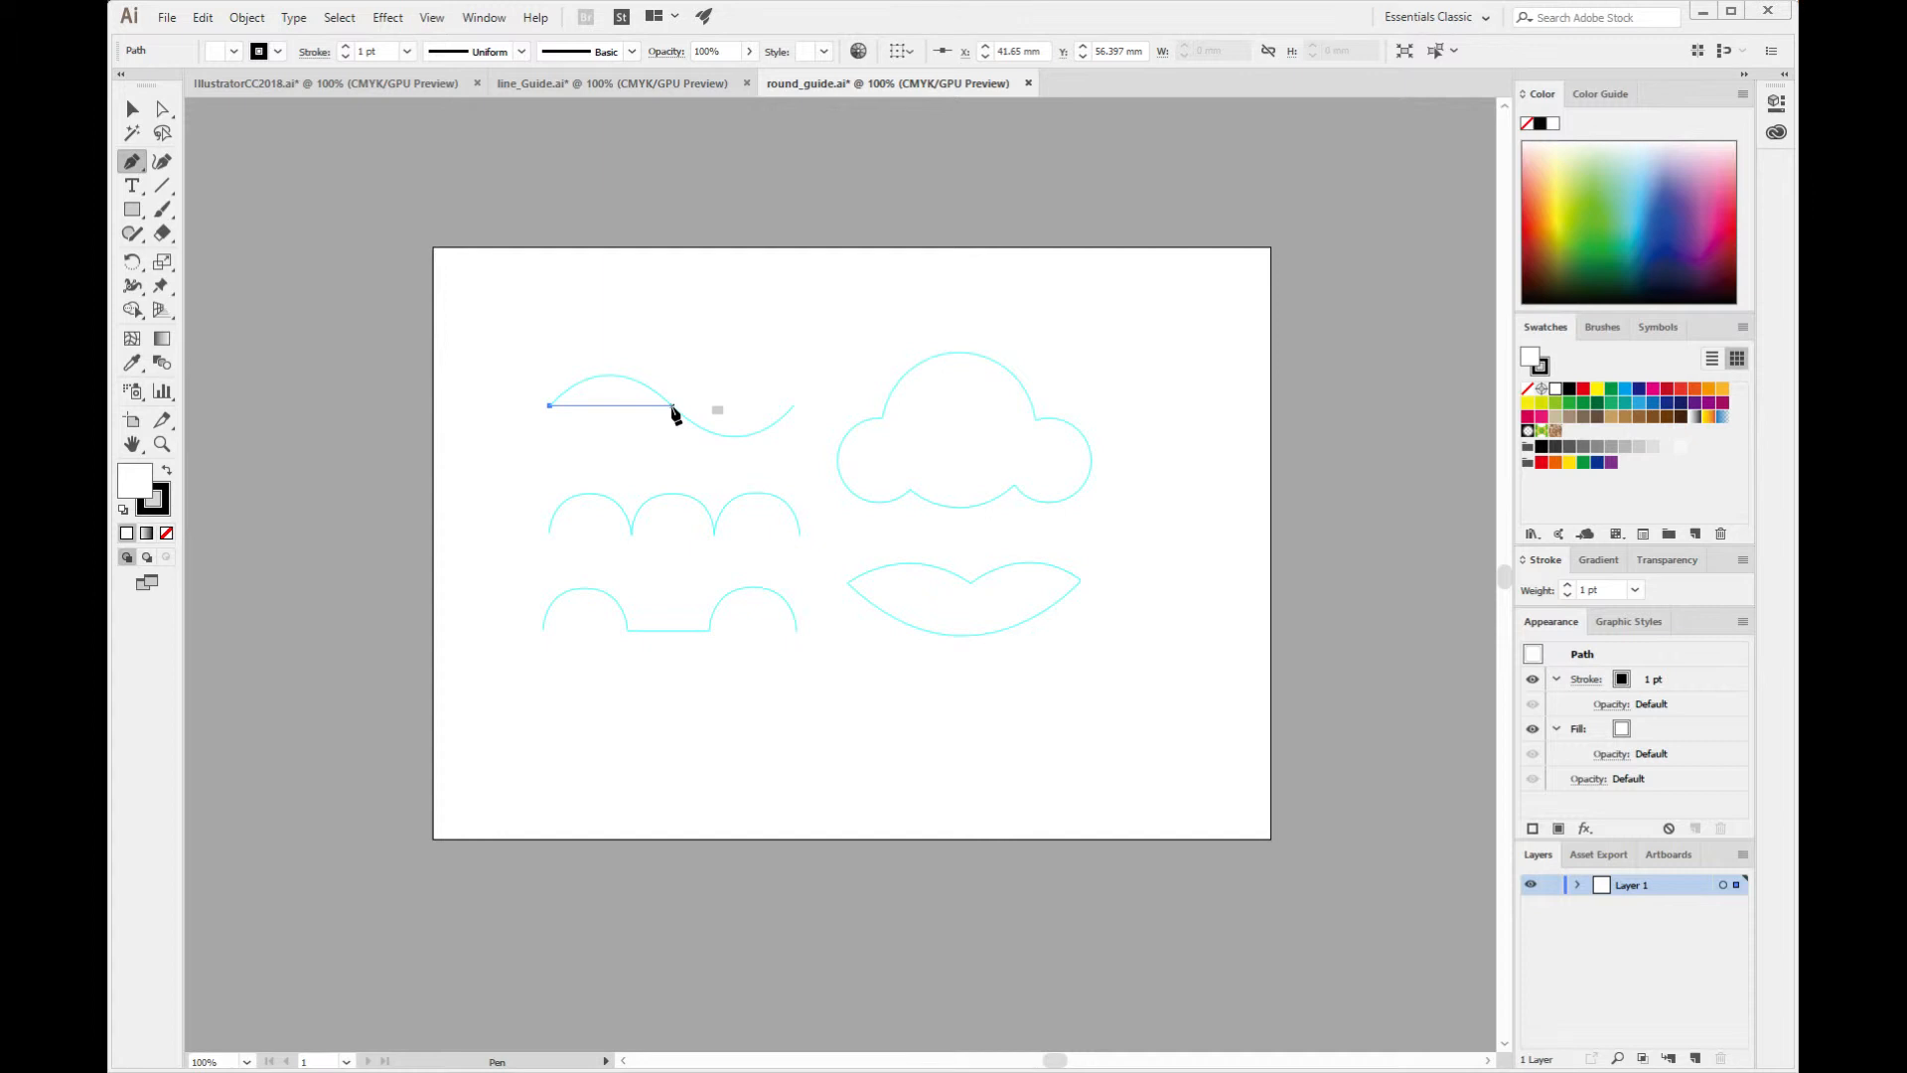
drag(672, 405, 741, 475)
drag(741, 475, 742, 477)
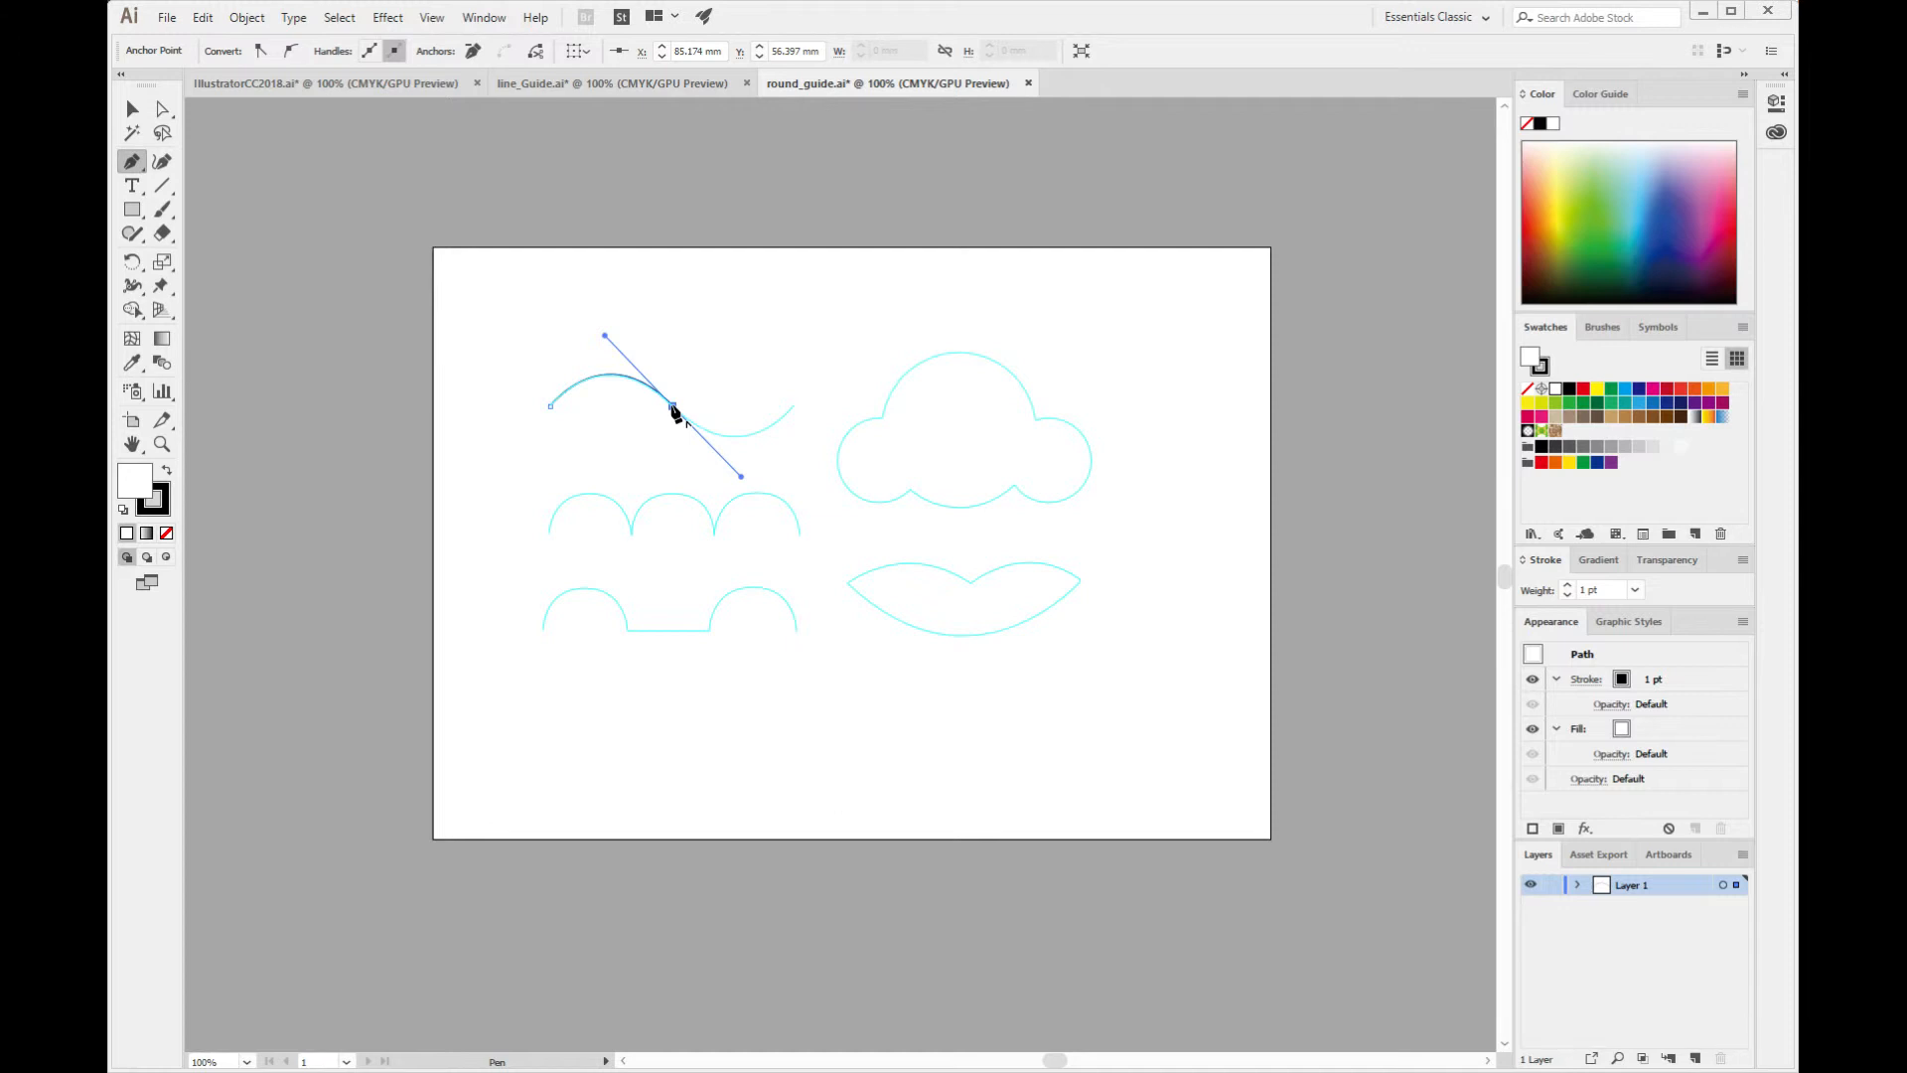
click(794, 406)
click(794, 405)
drag(795, 406, 839, 365)
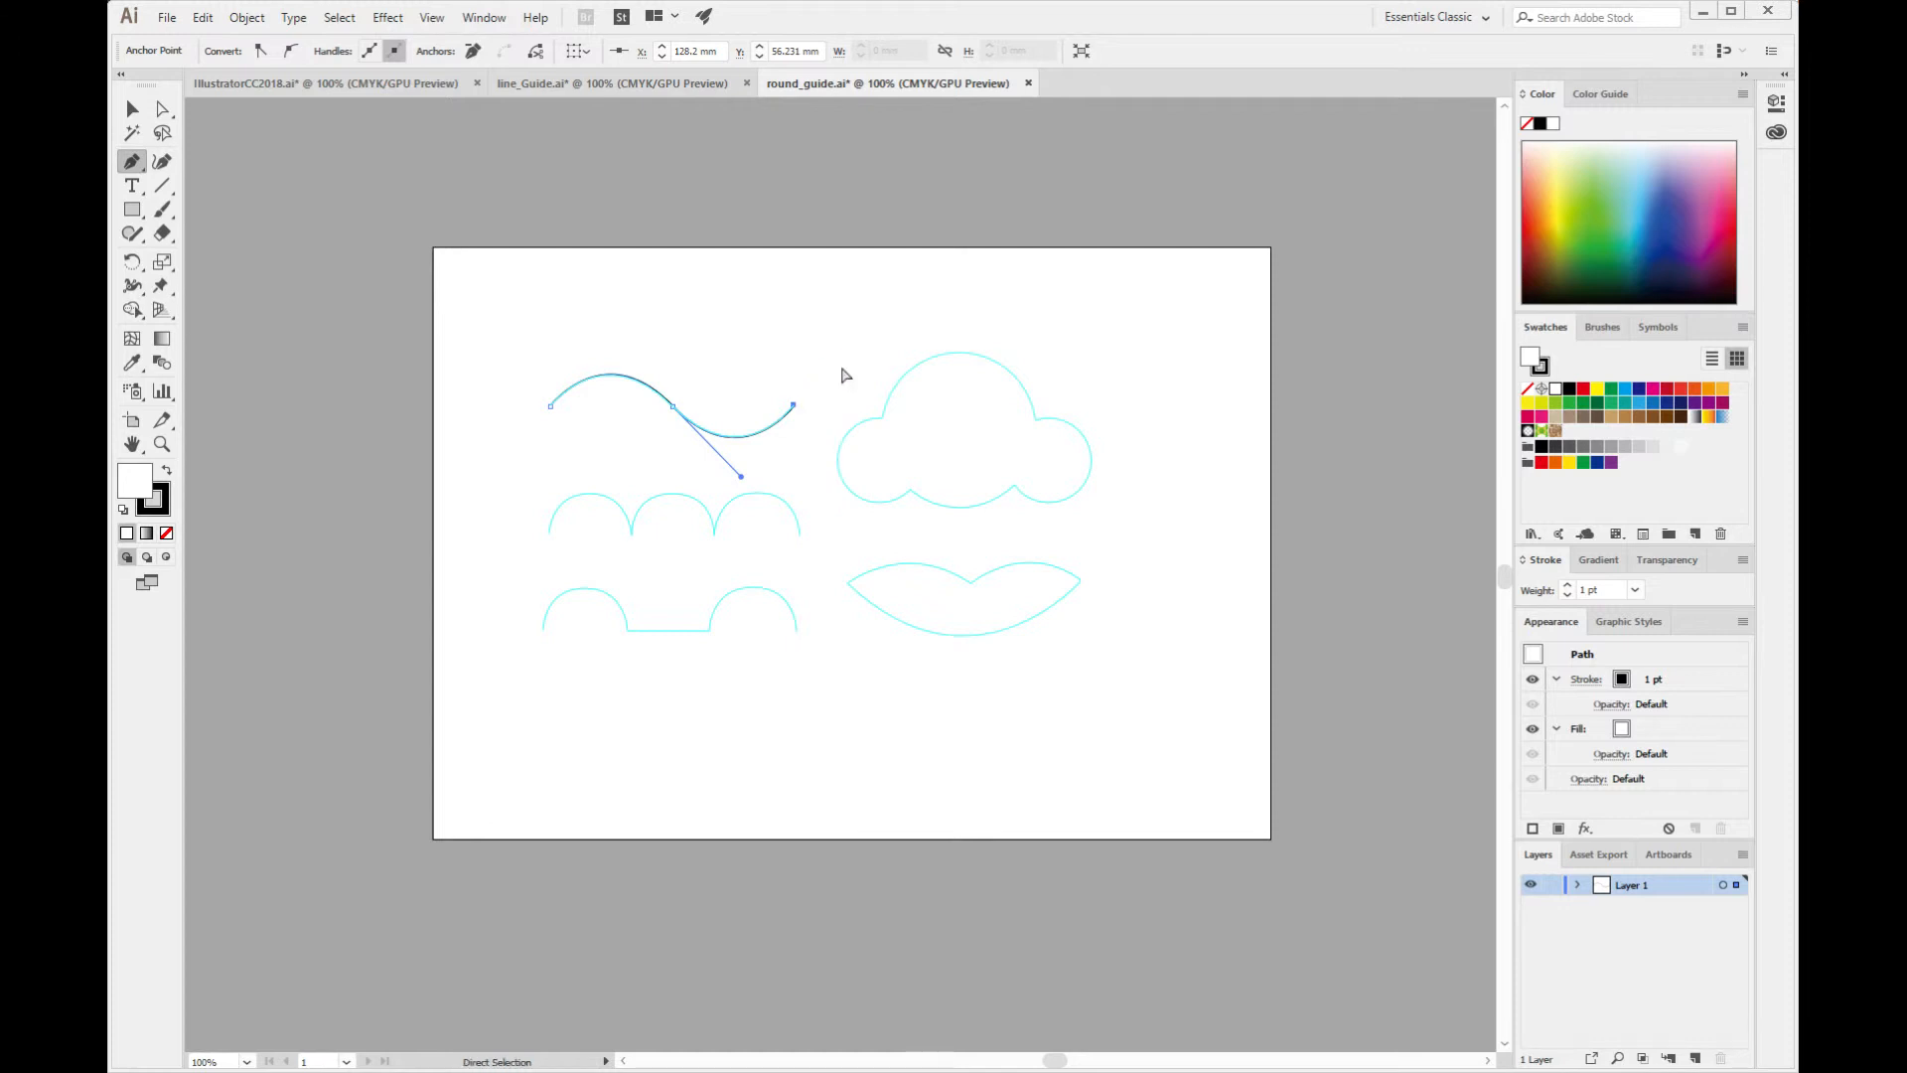
ctrl+click(842, 376)
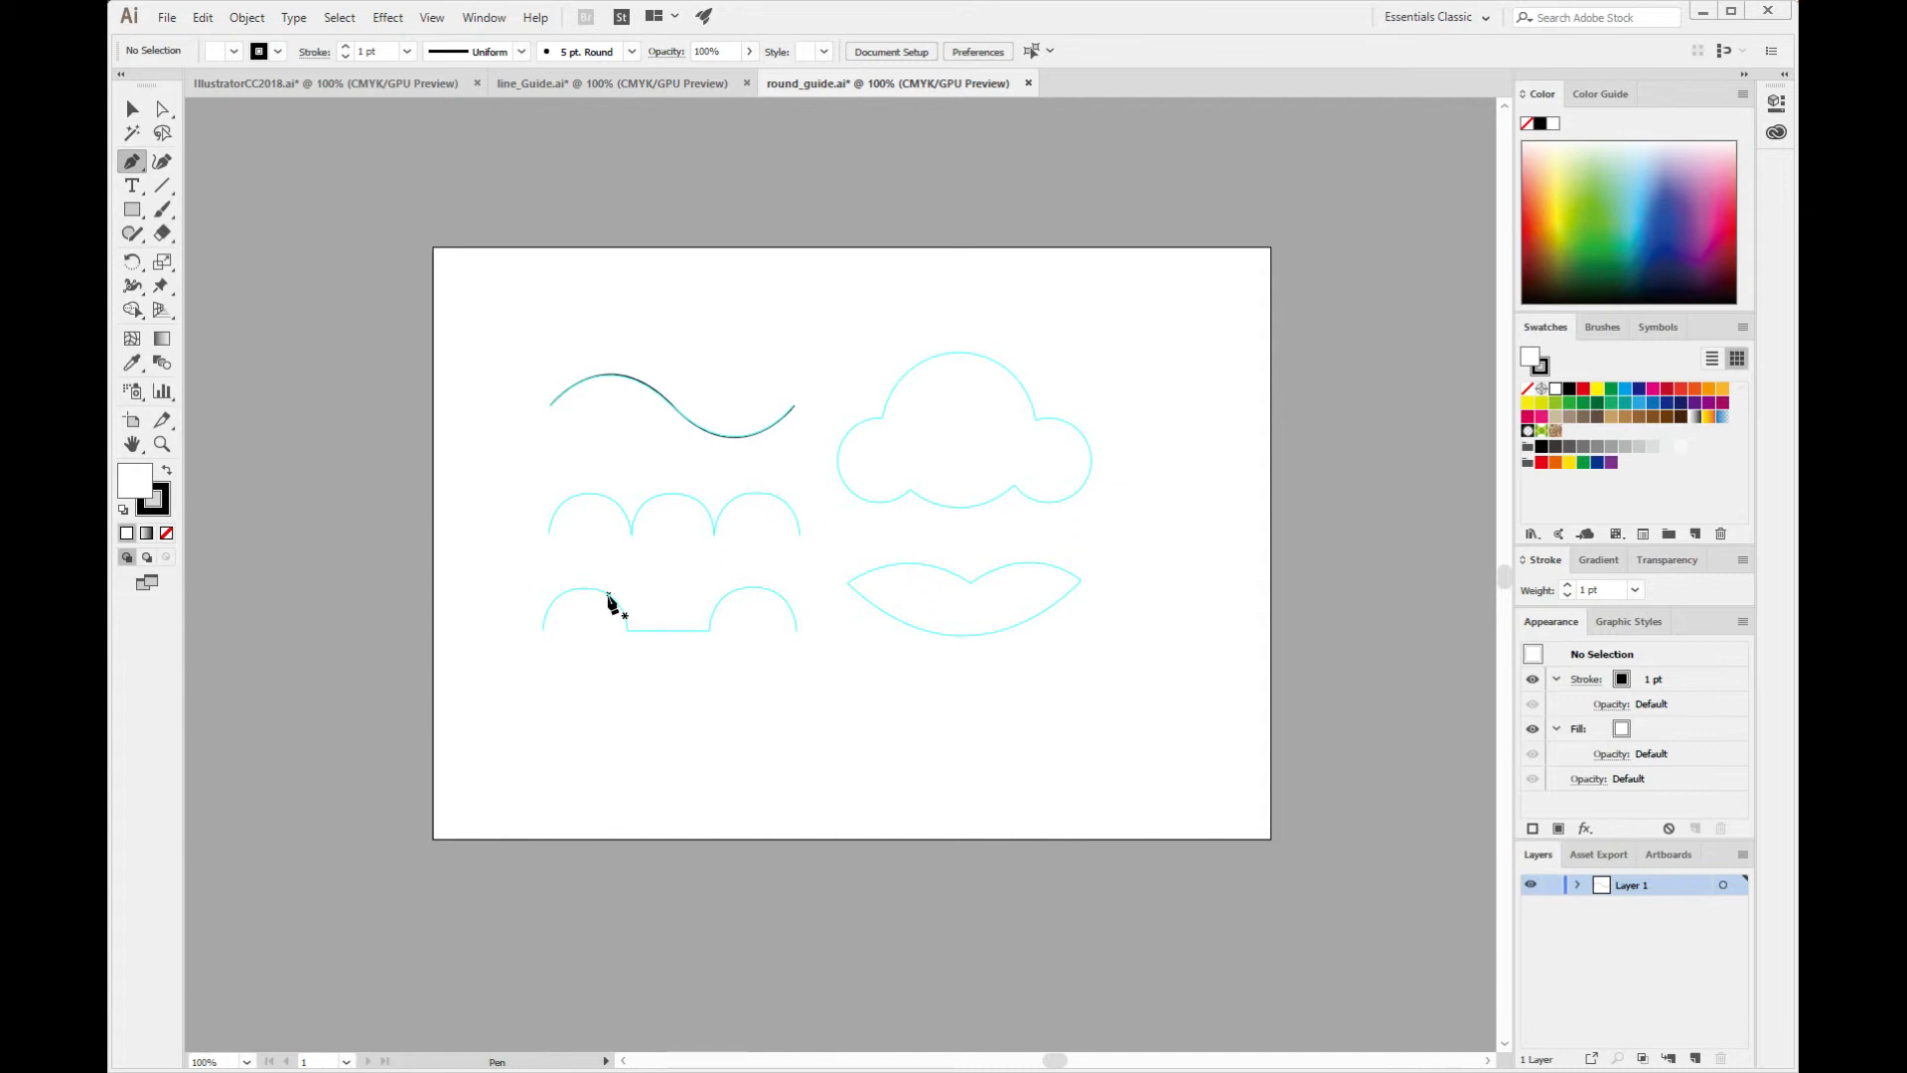
Trace the first arch of the triple-arch guide with a horizontal handle at its peak, ending in a corner anchor without an outgoing handle.
click(548, 534)
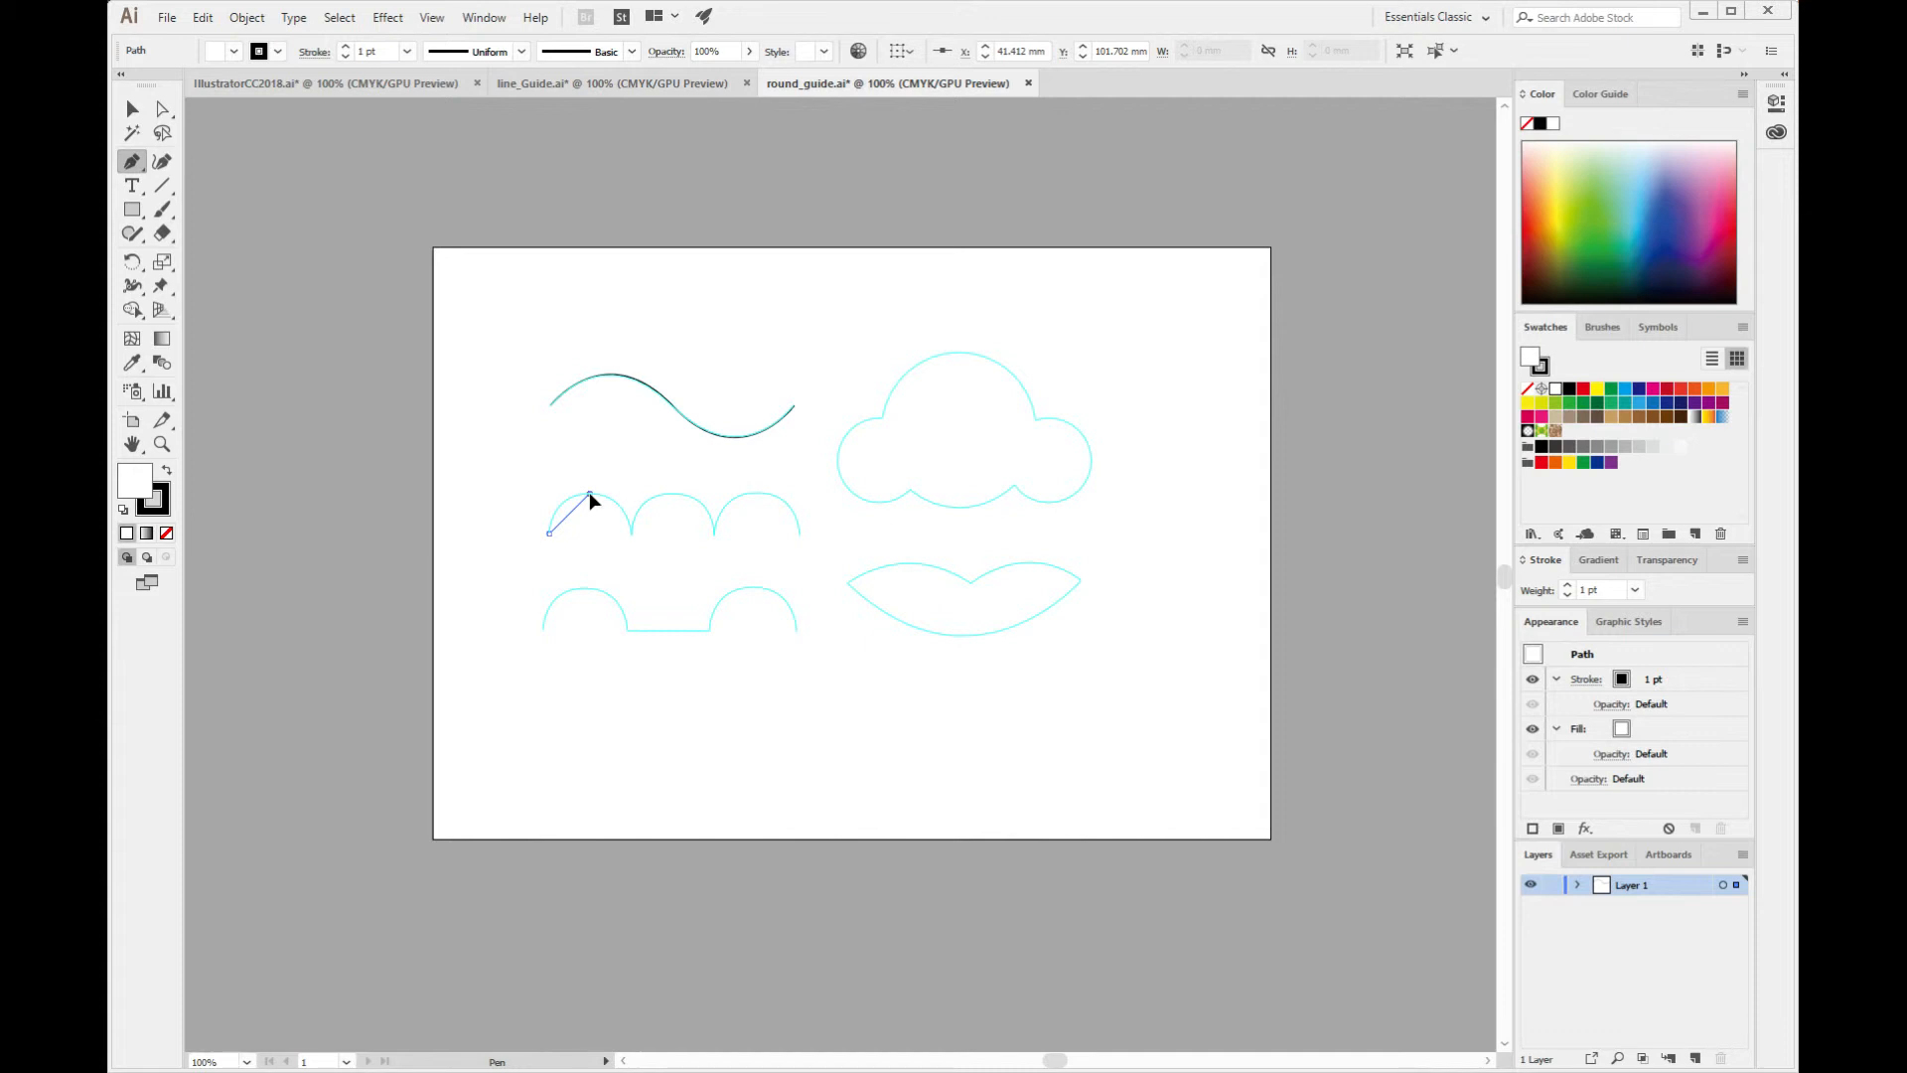
drag(590, 494, 631, 493)
key(shift)
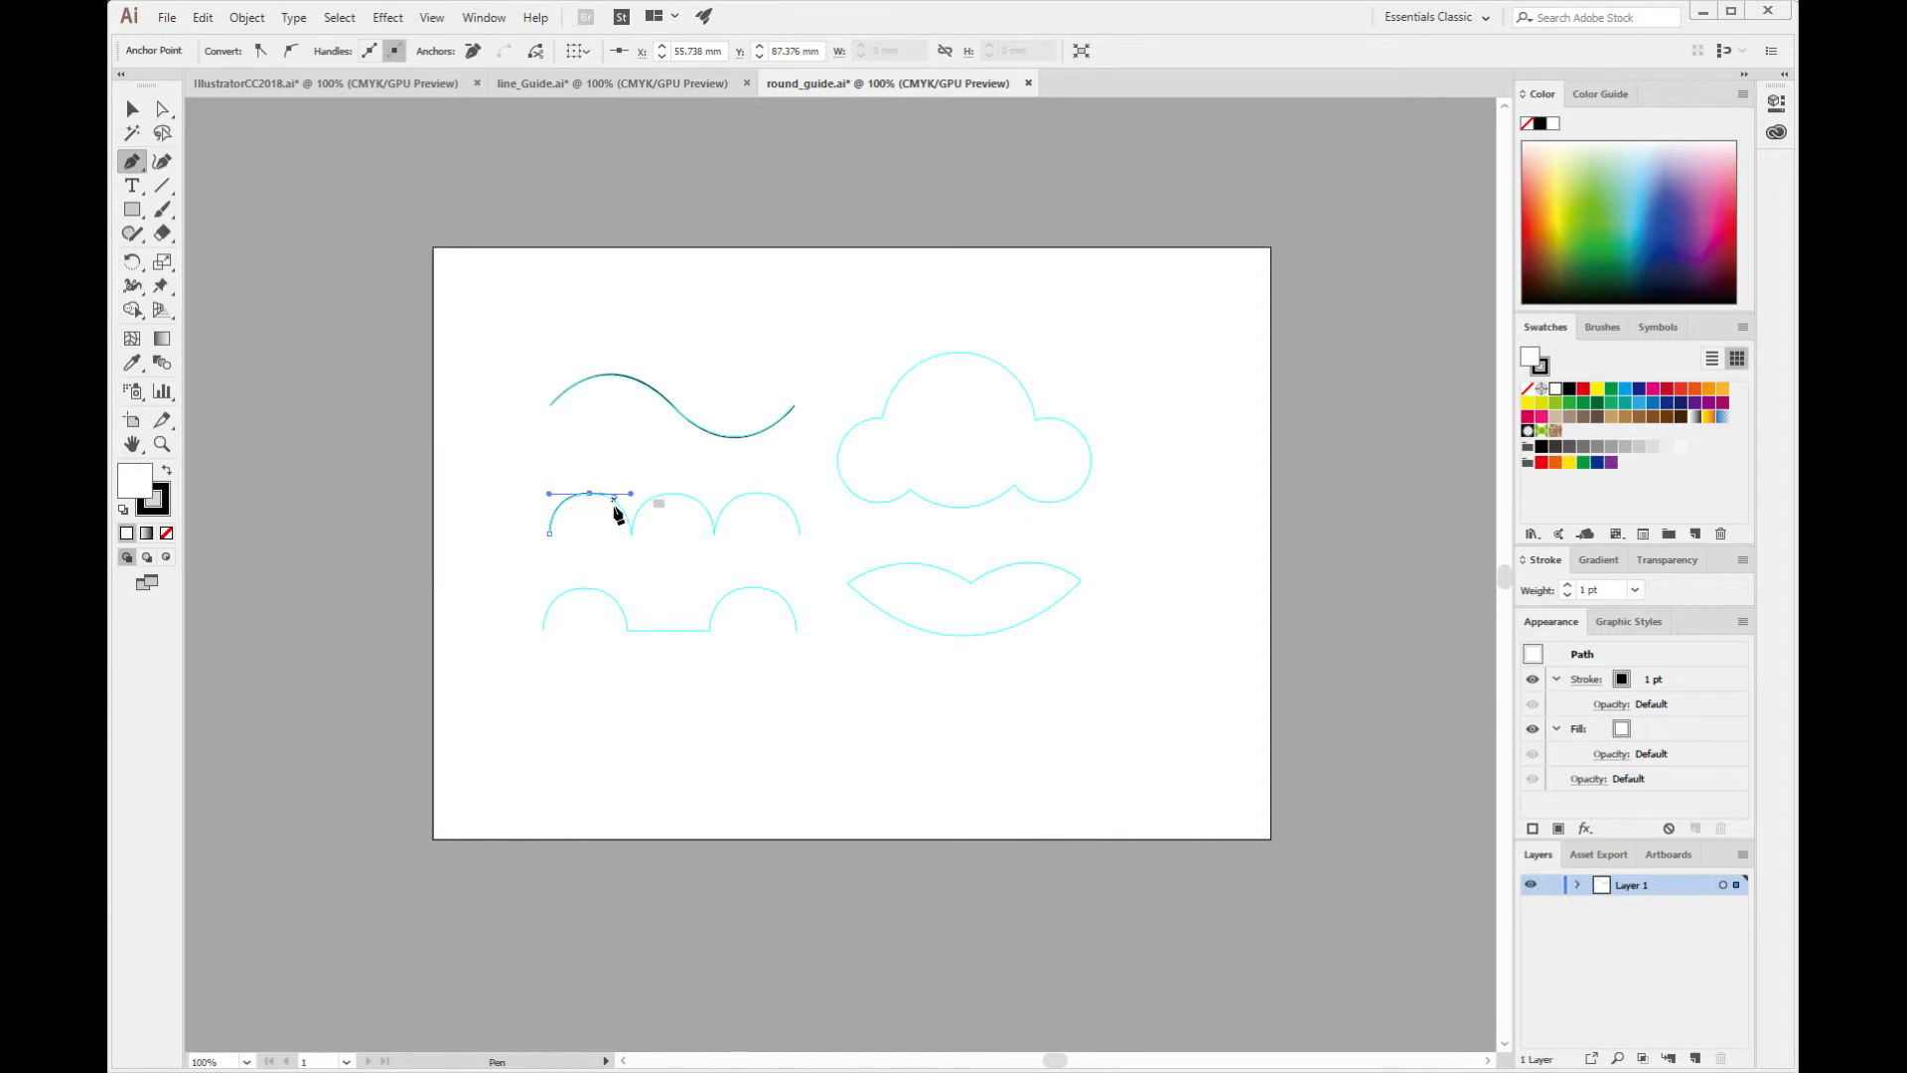
click(629, 535)
click(630, 534)
Continue the path over the second and third arches with a corner anchor between them, then end the path and deselect it.
drag(673, 493, 714, 499)
drag(716, 493, 718, 495)
click(714, 536)
click(714, 537)
drag(757, 493, 797, 494)
click(800, 536)
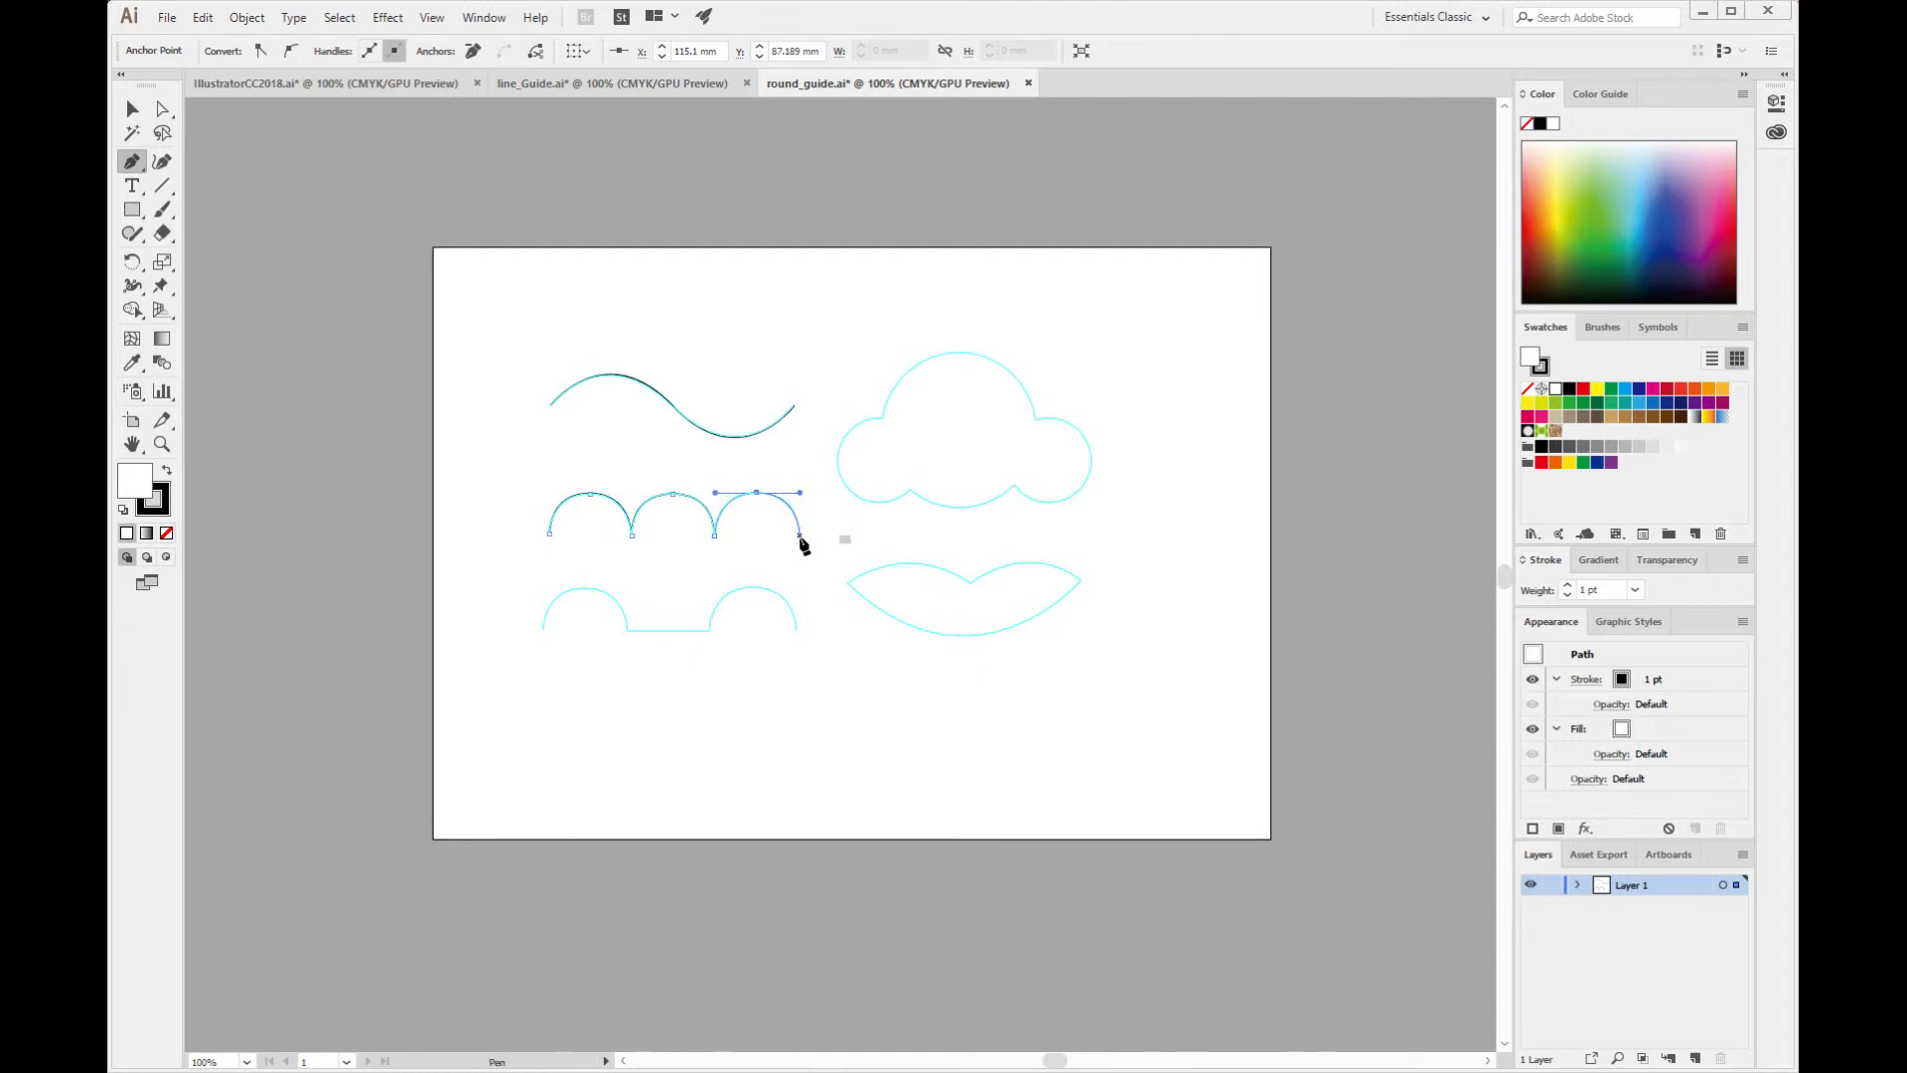
mouse_move(800, 536)
mouse_down()
mouse_move(826, 546)
mouse_move(825, 519)
mouse_move(832, 550)
mouse_up()
key(ctrl)
ctrl+click(832, 550)
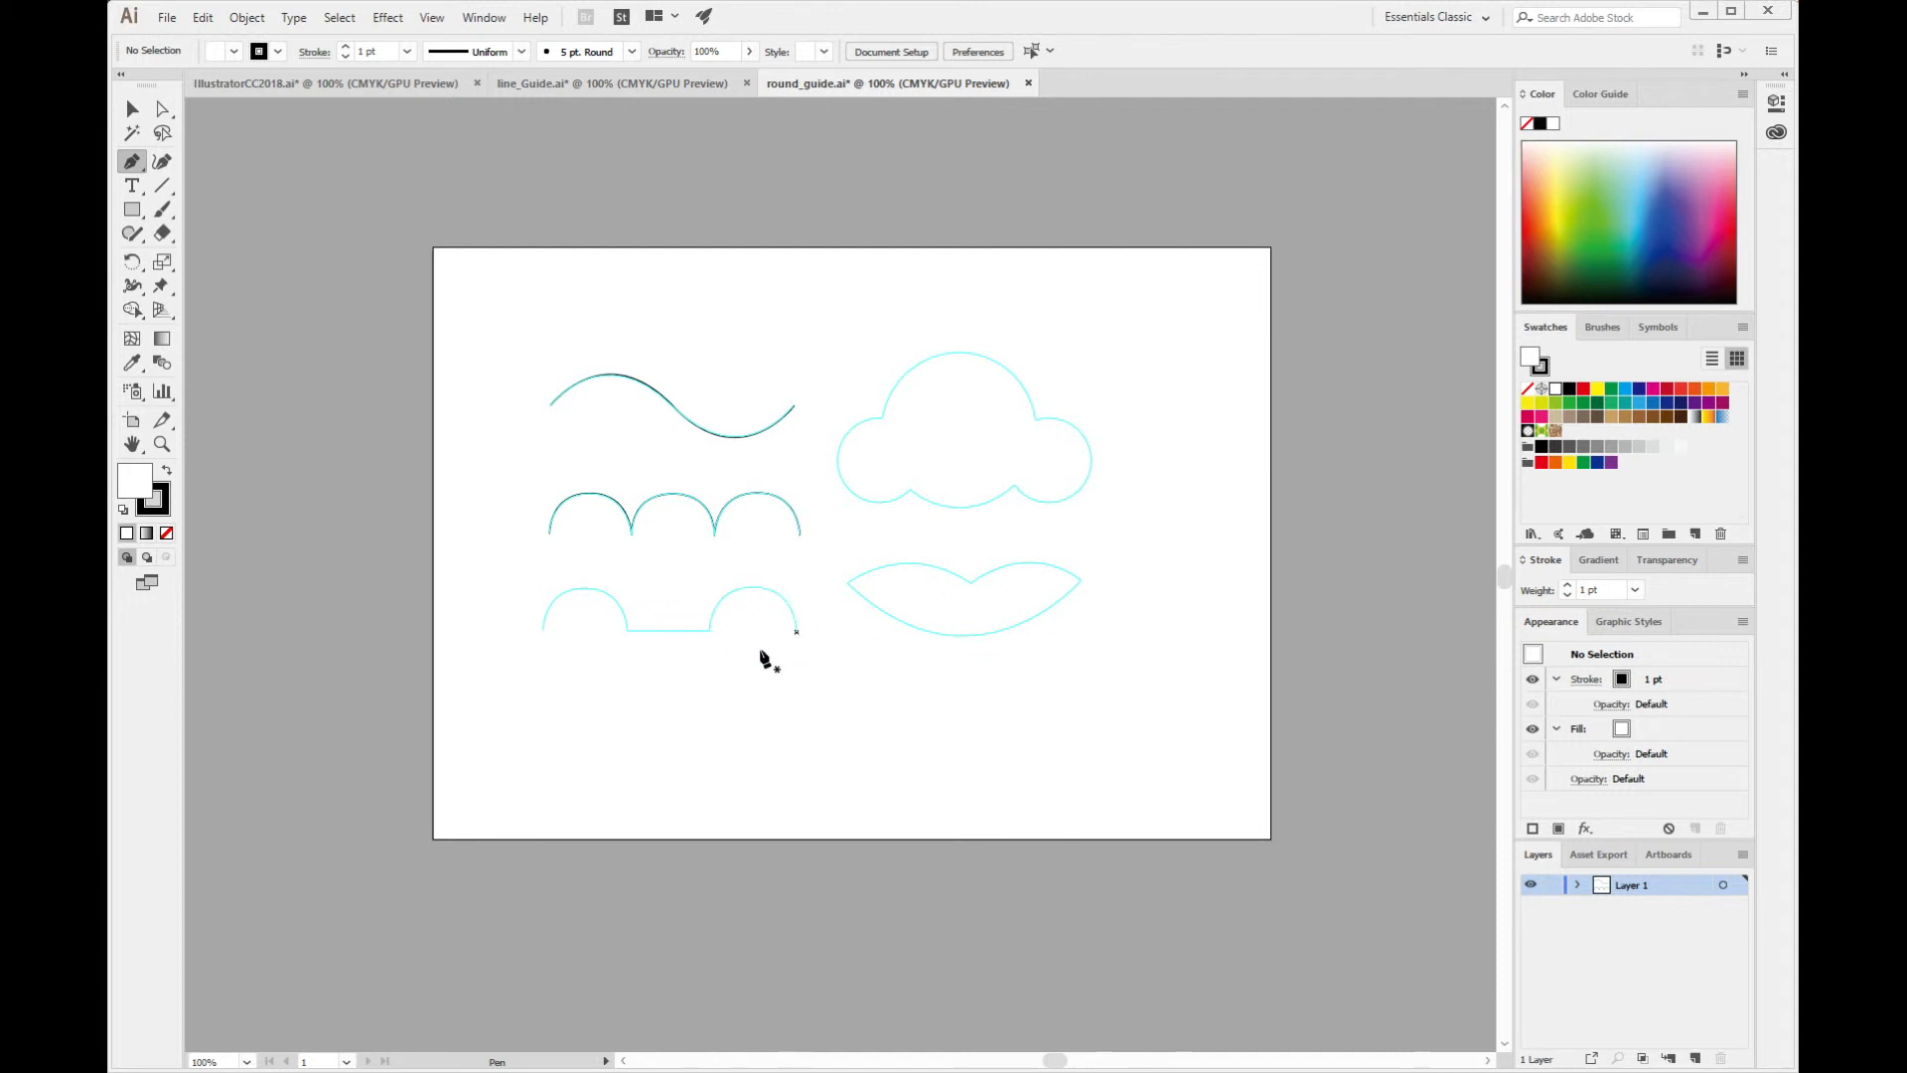
Trace the guide of two arches joined by a straight line as one open Pen path and deselect it.
click(543, 631)
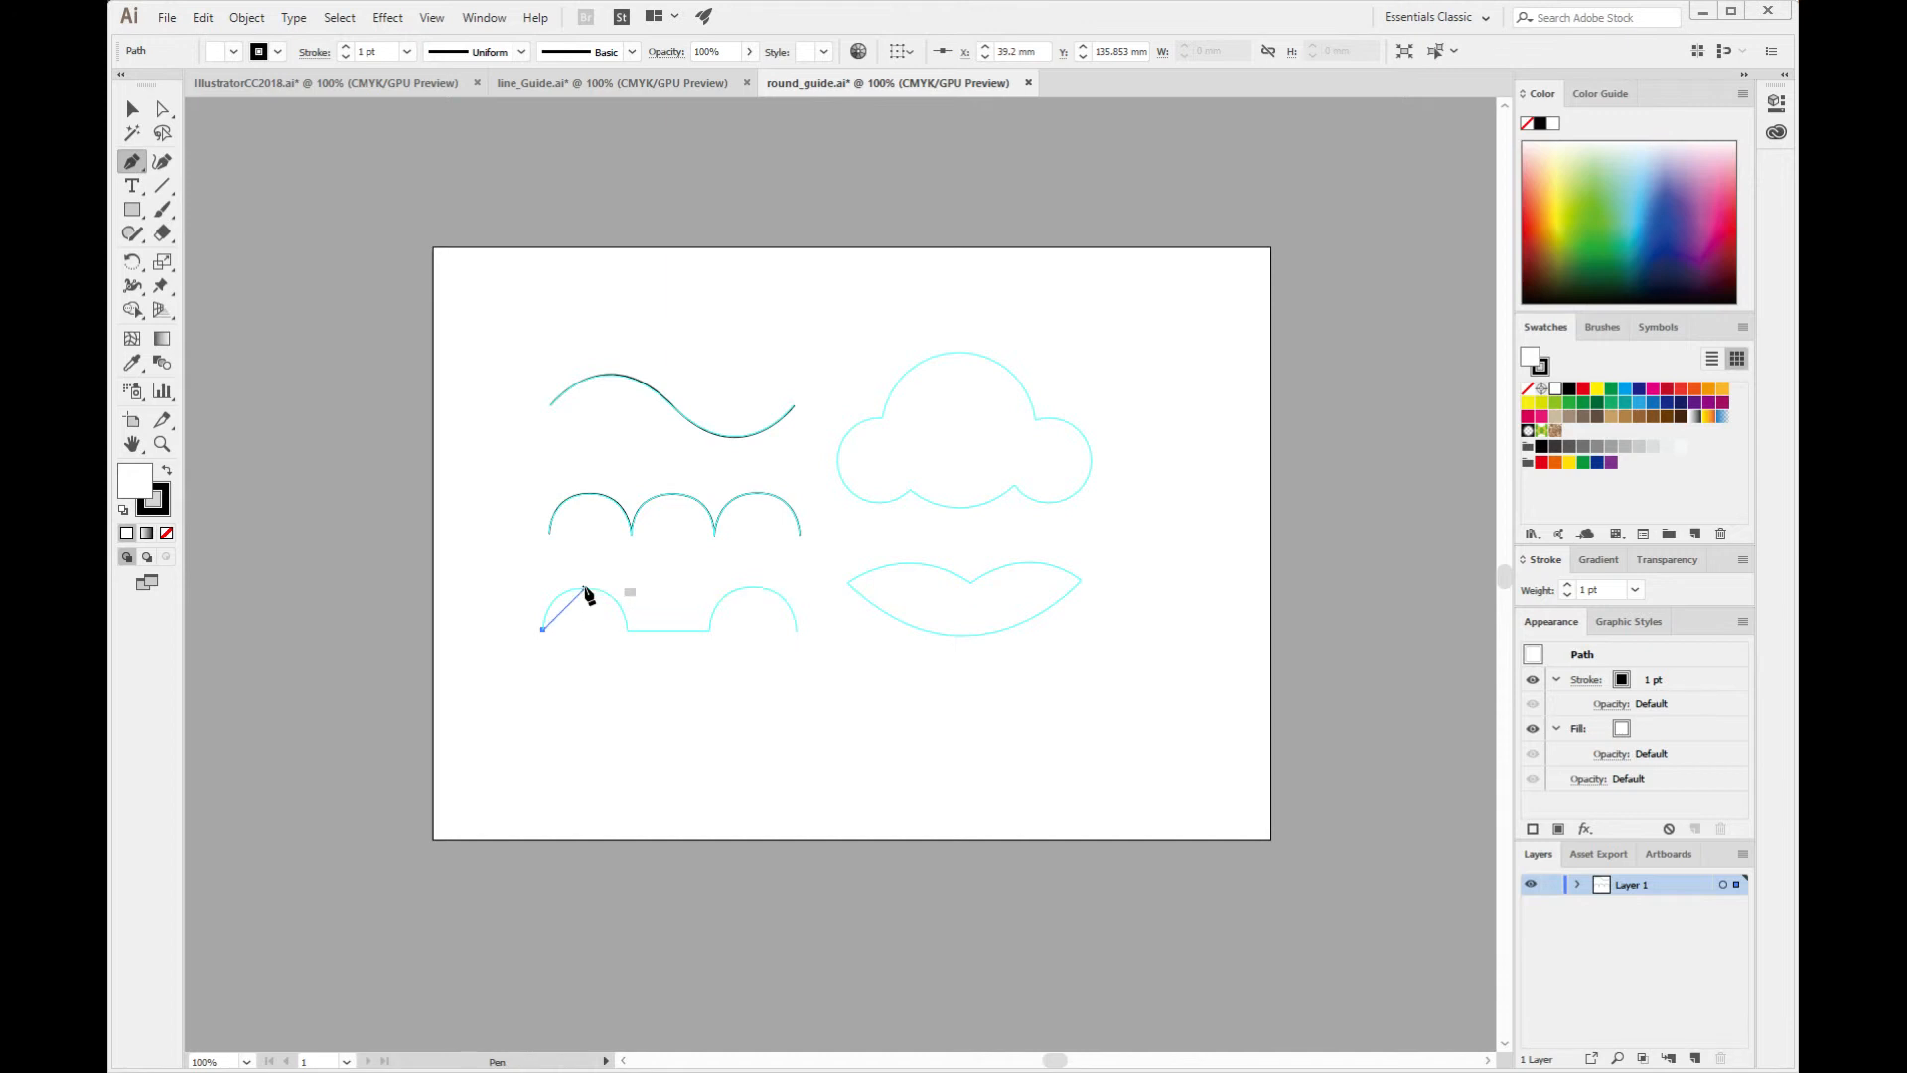
drag(585, 588, 628, 593)
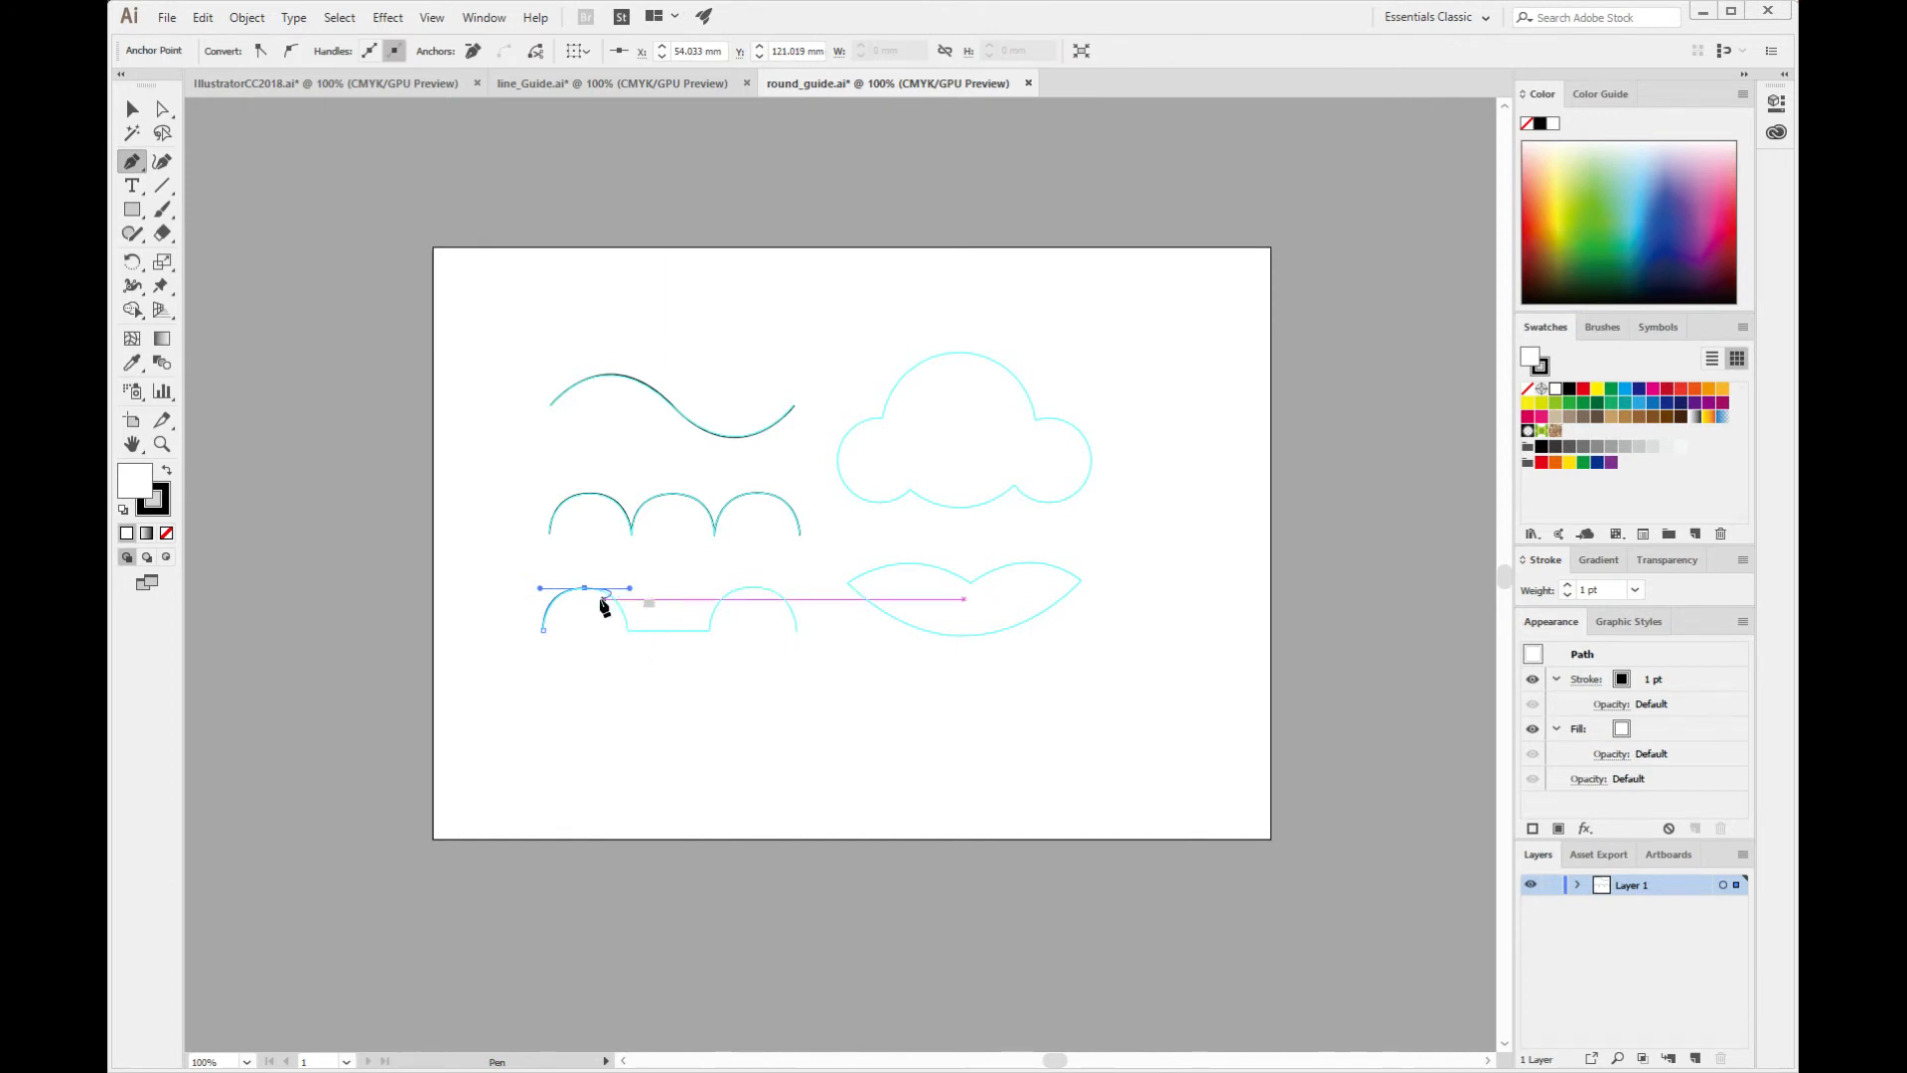
click(628, 630)
ctrl+click(628, 632)
click(709, 631)
drag(753, 588, 801, 588)
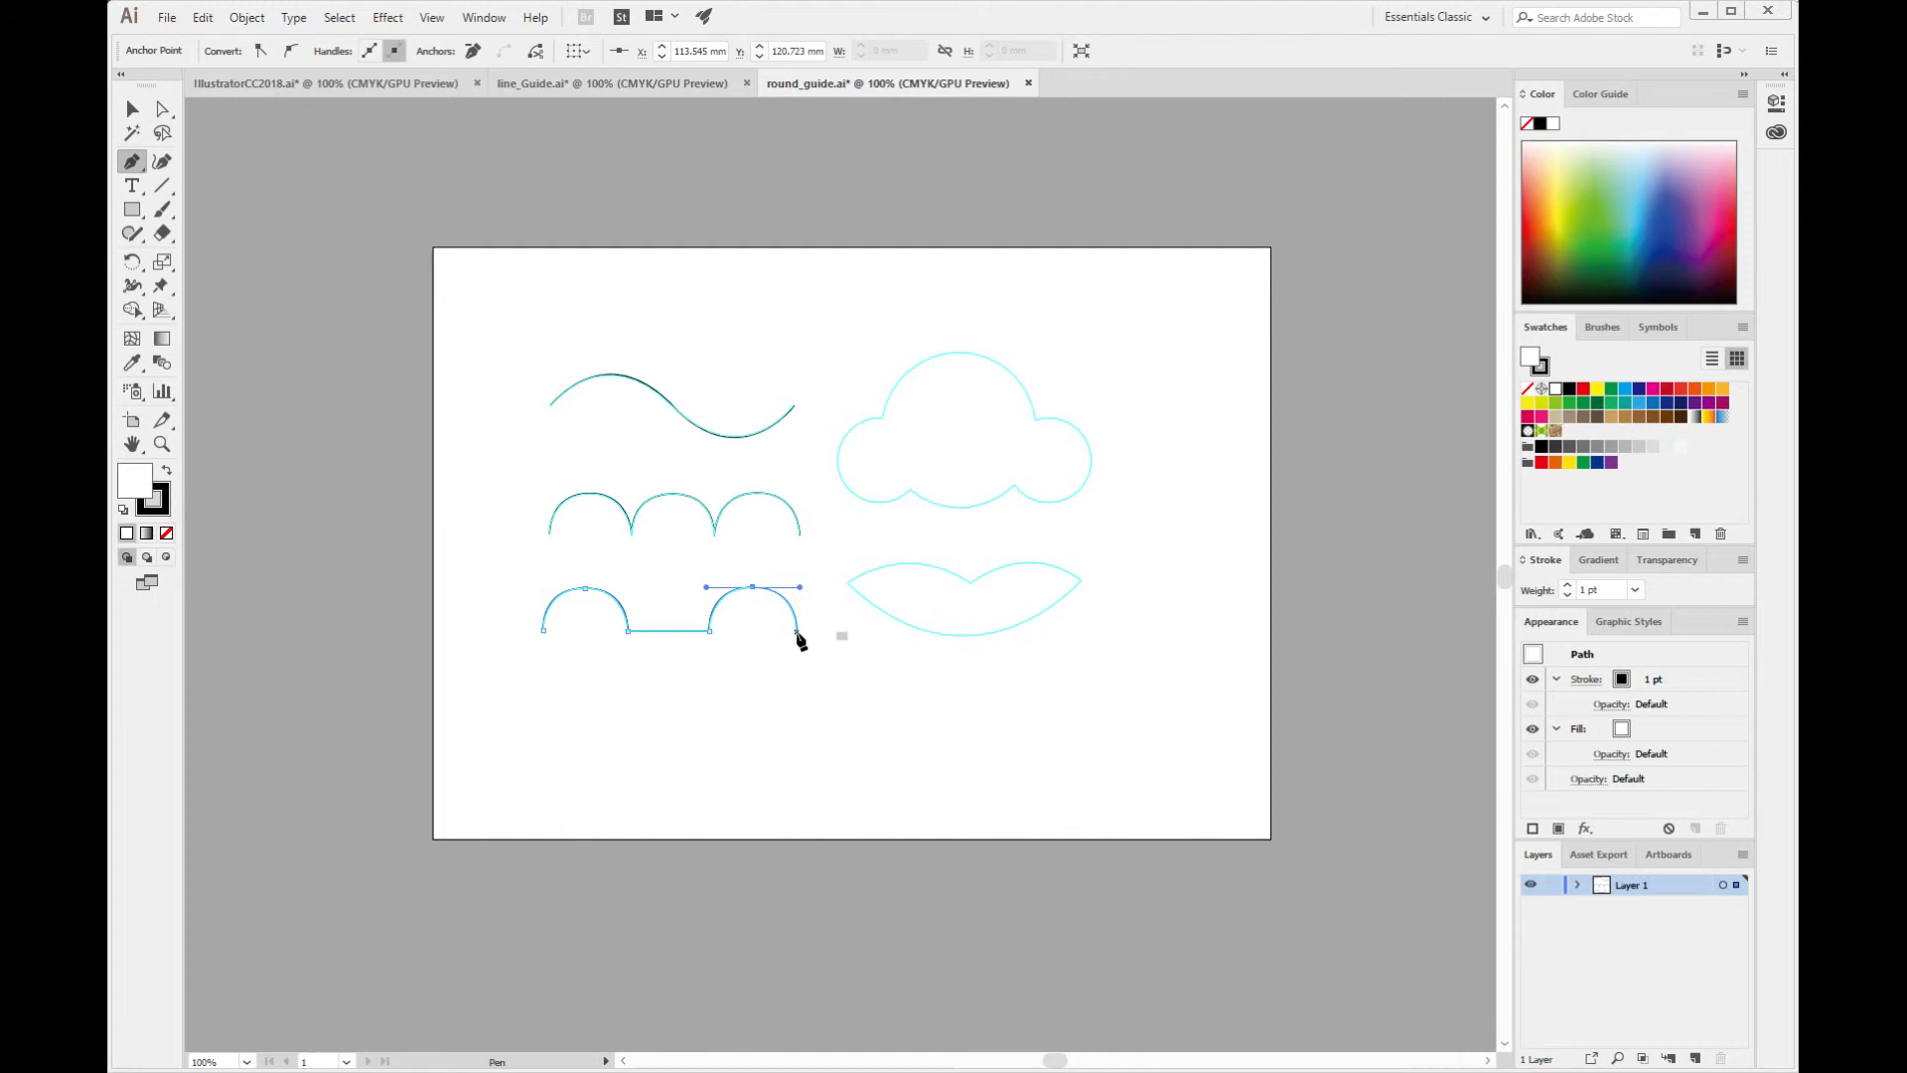
click(797, 632)
key(ctrl)
ctrl+click(793, 697)
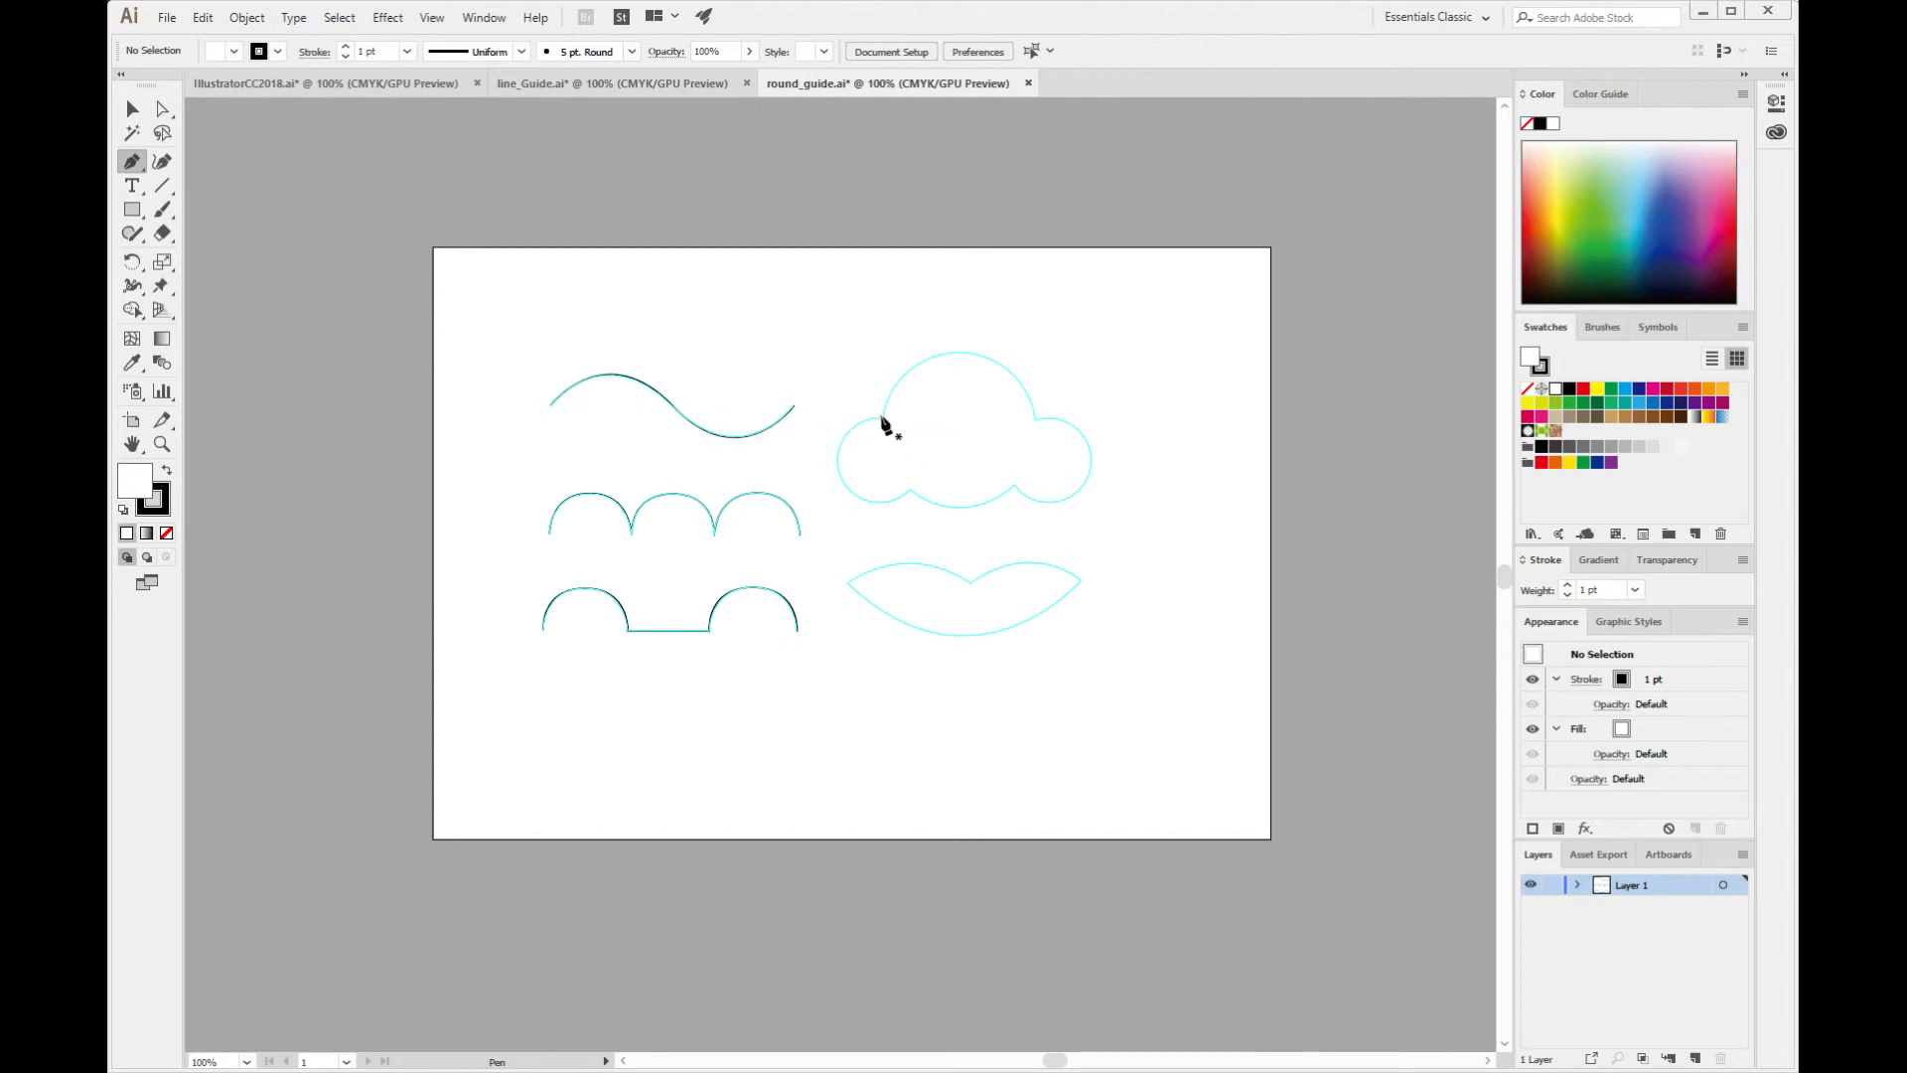
Trace the cloud's large upper dome with curved Pen segments and remove the outgoing handle at its right end.
click(882, 417)
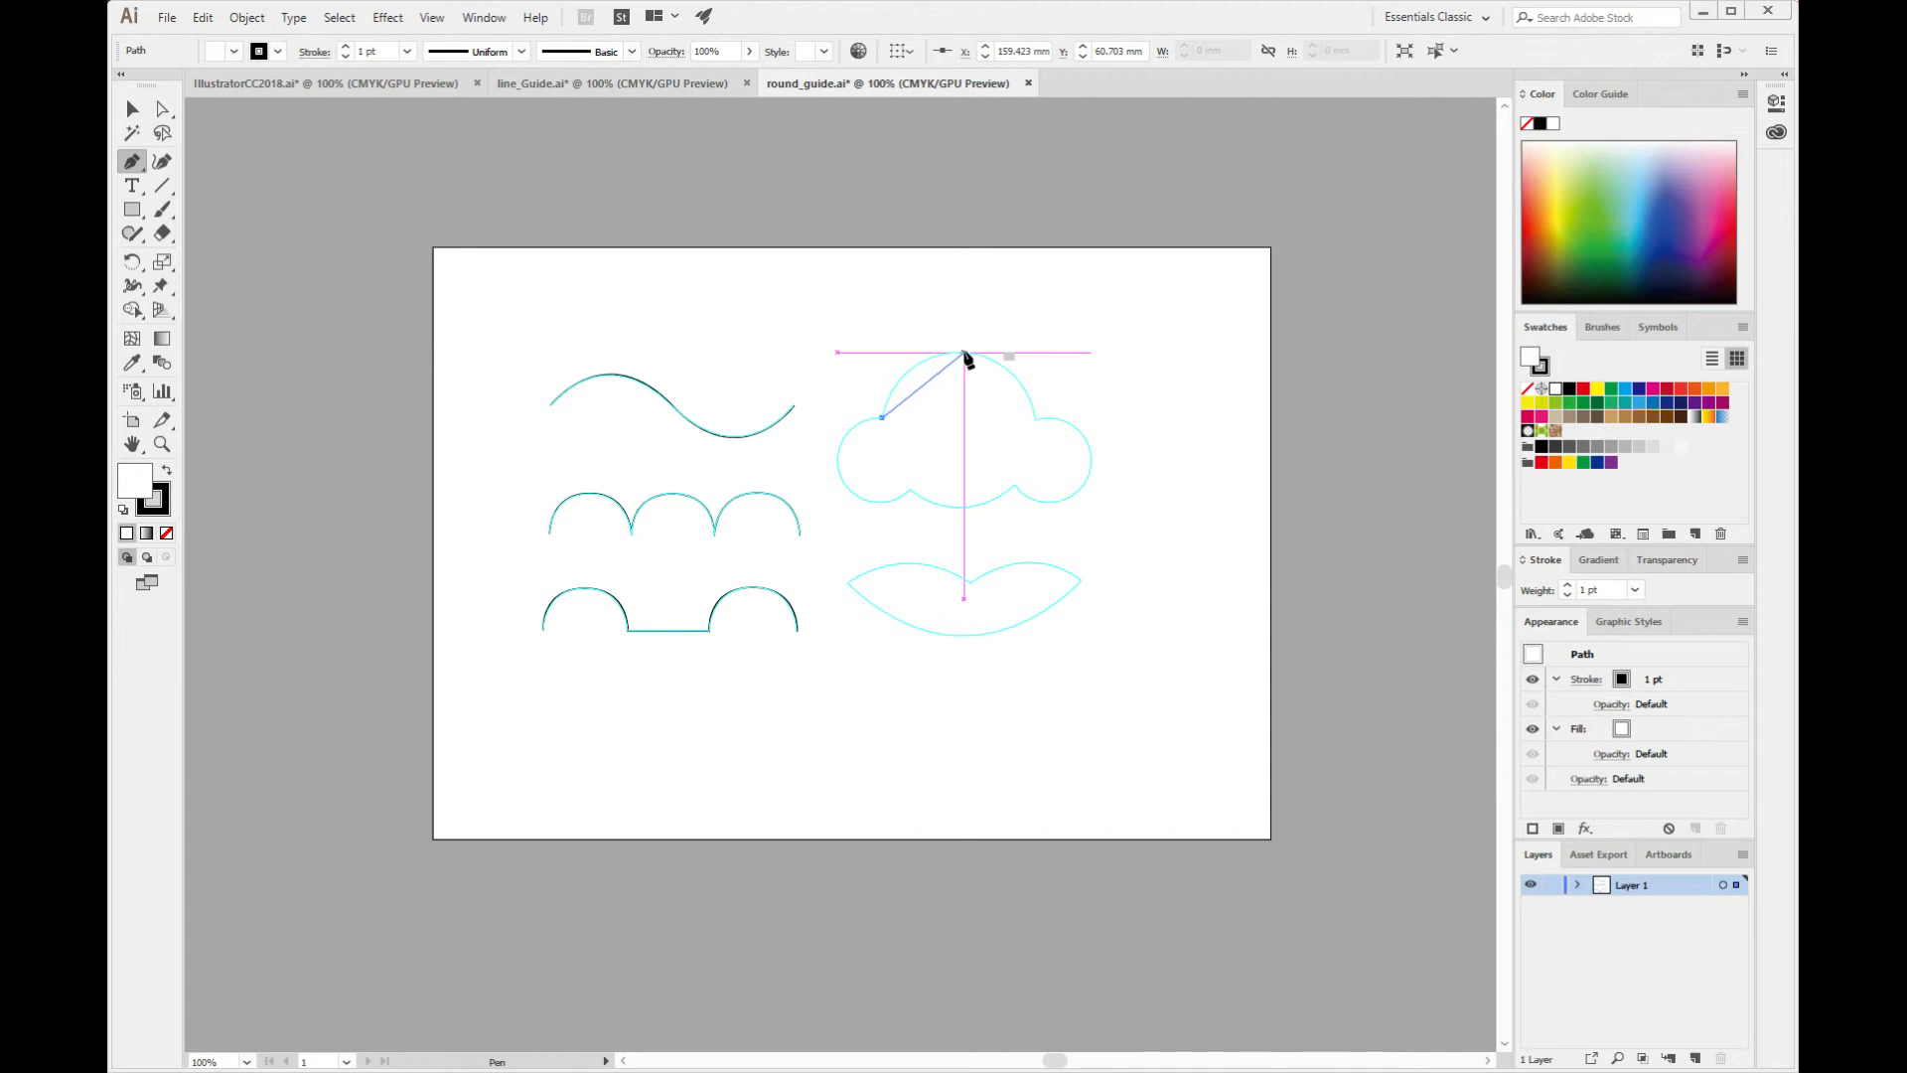
drag(964, 354, 1041, 355)
drag(1040, 356, 1041, 357)
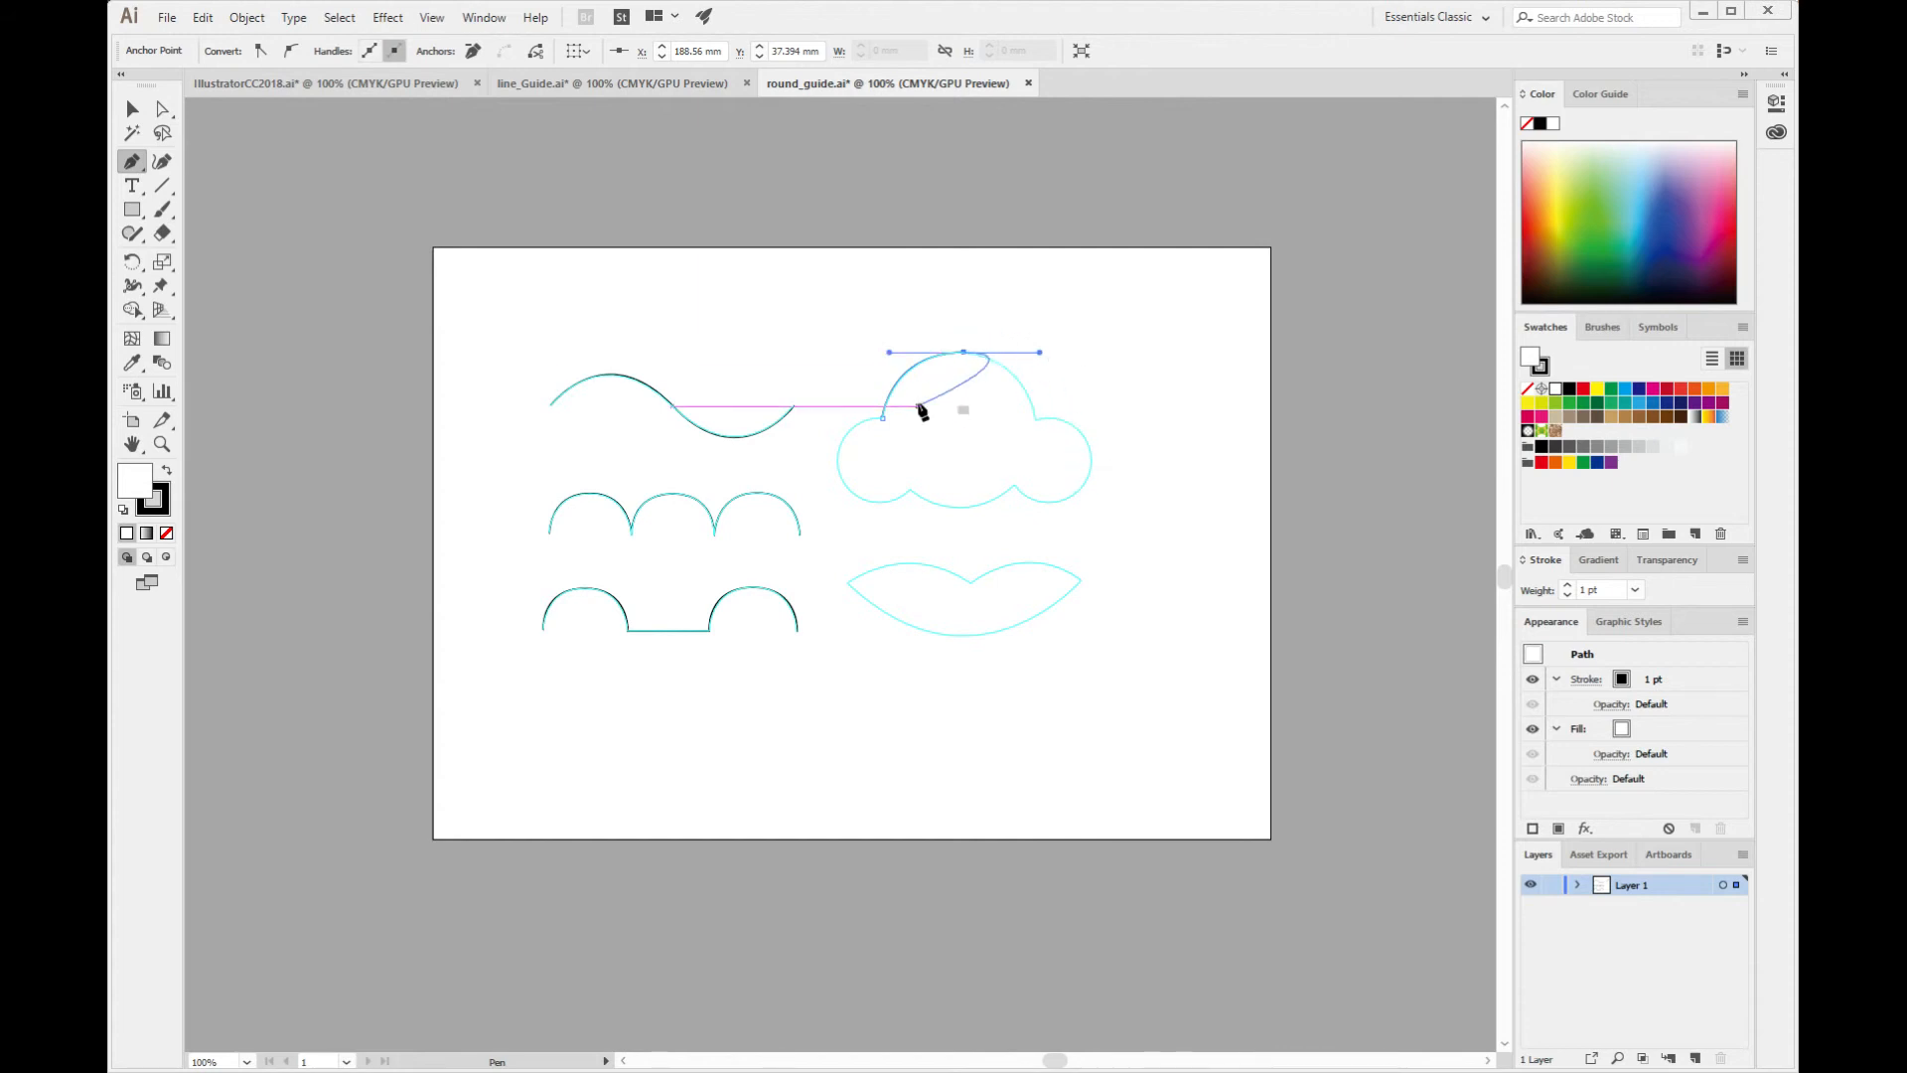
click(965, 354)
drag(964, 353, 1020, 436)
click(1037, 425)
drag(1037, 425, 1055, 497)
drag(1055, 497, 1056, 498)
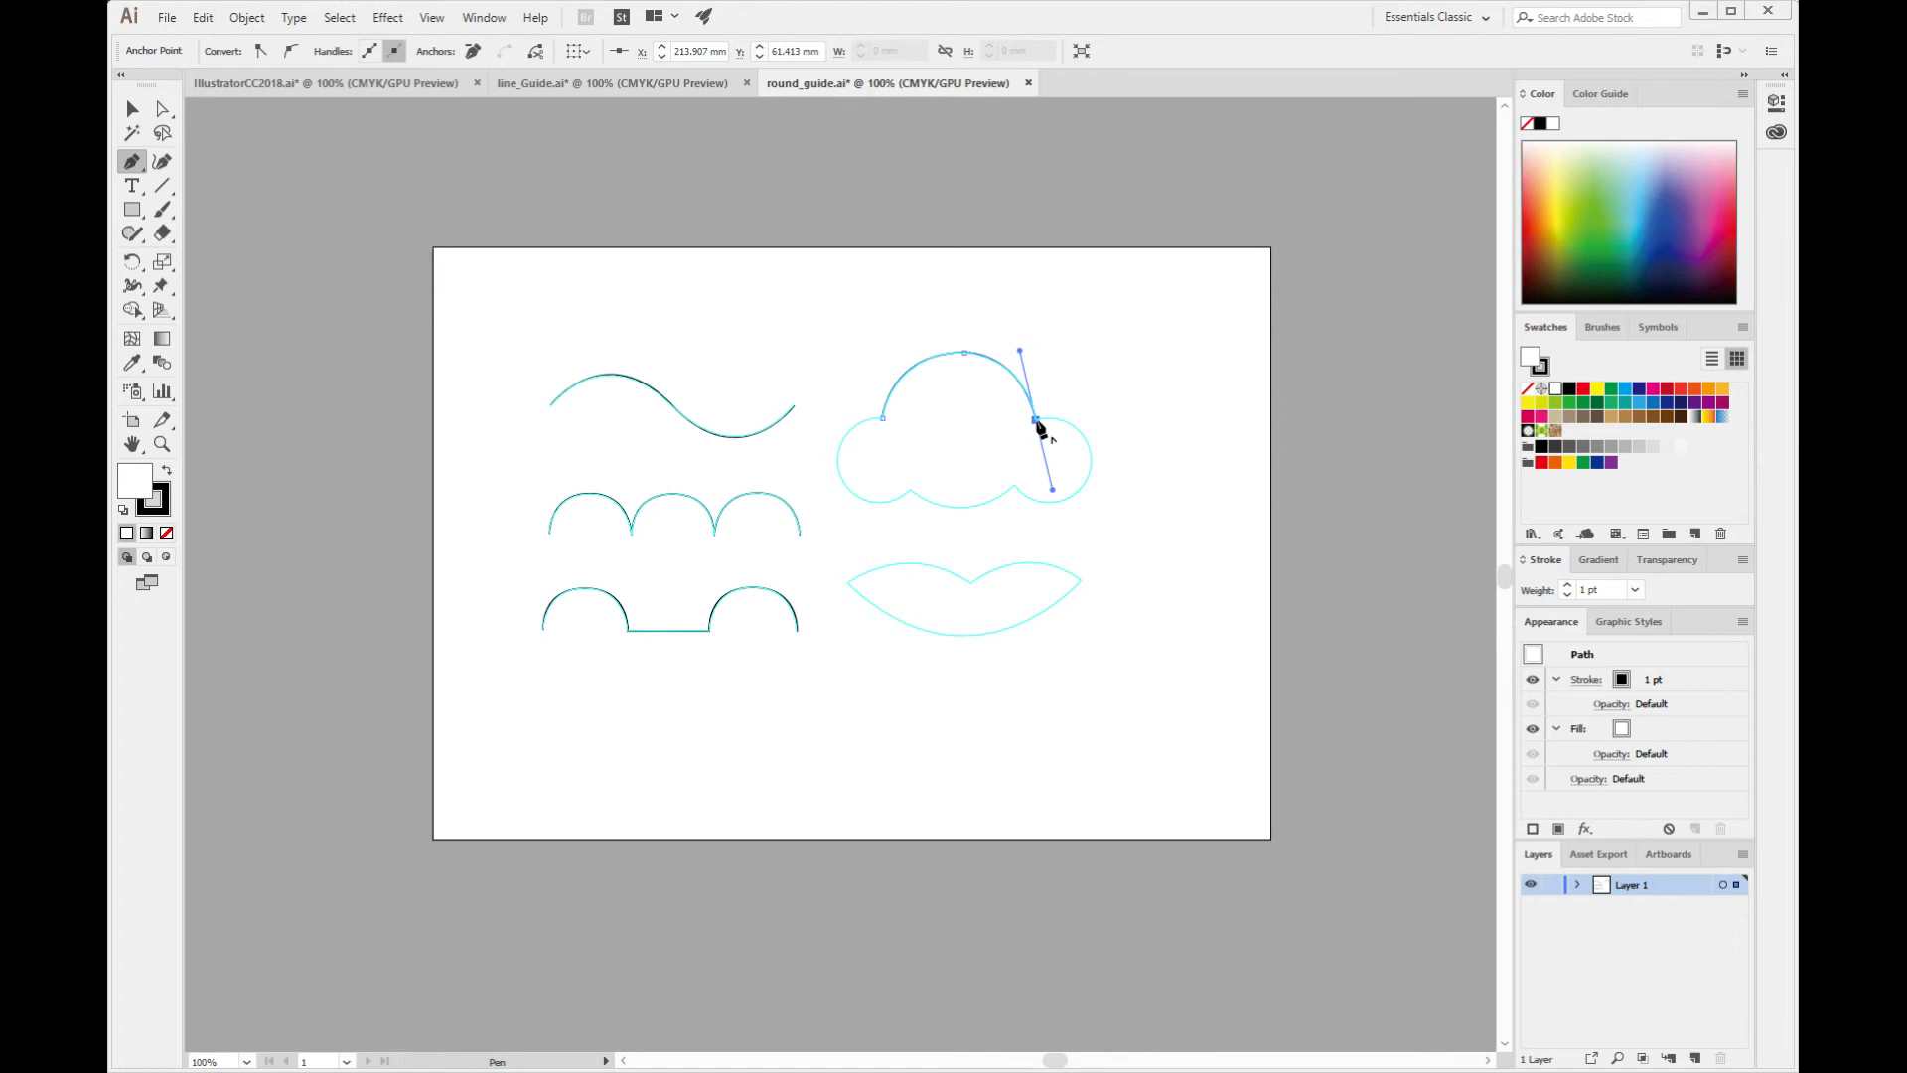
click(1036, 421)
Trace the cloud's right lobe with curved Pen segments down to its lower-right notch, undoing the misplaced segment.
drag(1091, 471, 1090, 541)
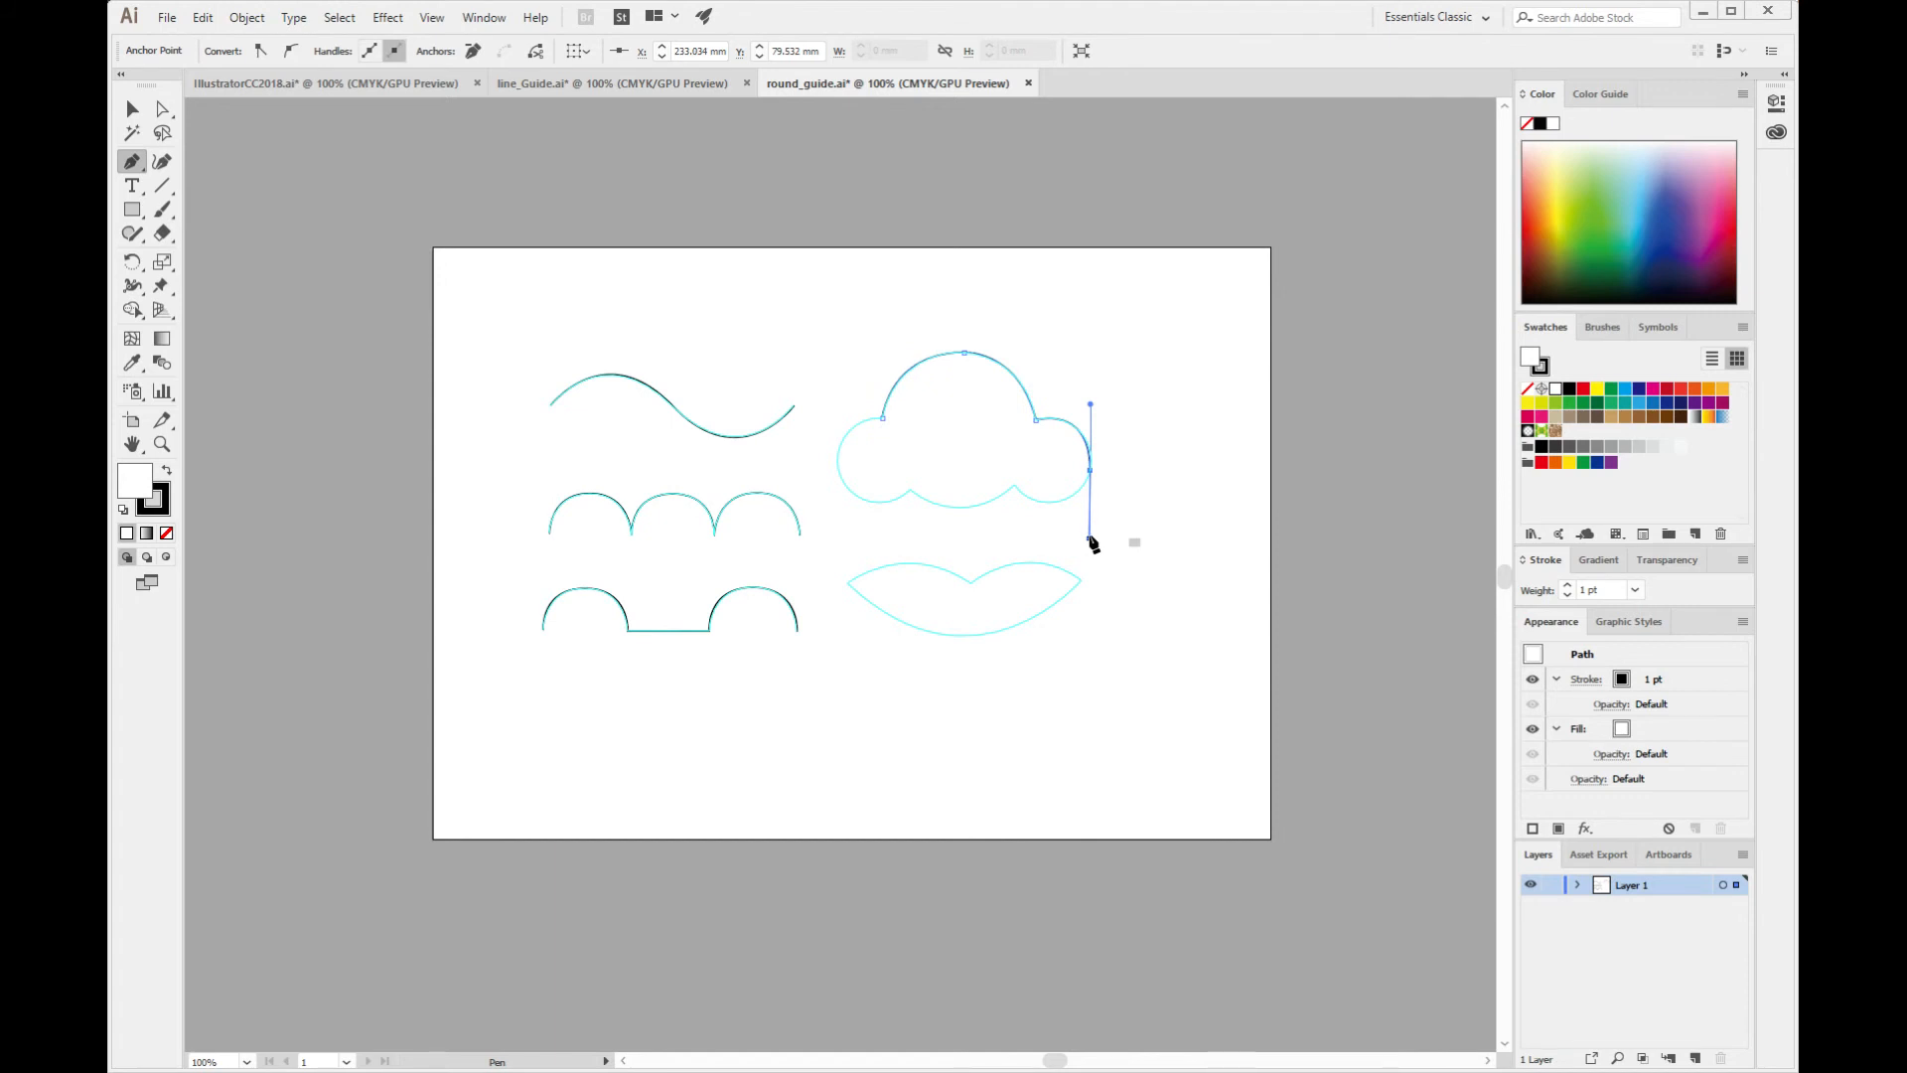
click(1091, 473)
drag(1014, 485, 974, 442)
key(ctrl+z)
drag(1055, 504, 1024, 509)
click(1055, 504)
drag(1010, 484, 997, 462)
Trace the cloud's bottom curve and left lobe with the Pen tool, closing the path at its starting anchor.
drag(1012, 485, 849, 452)
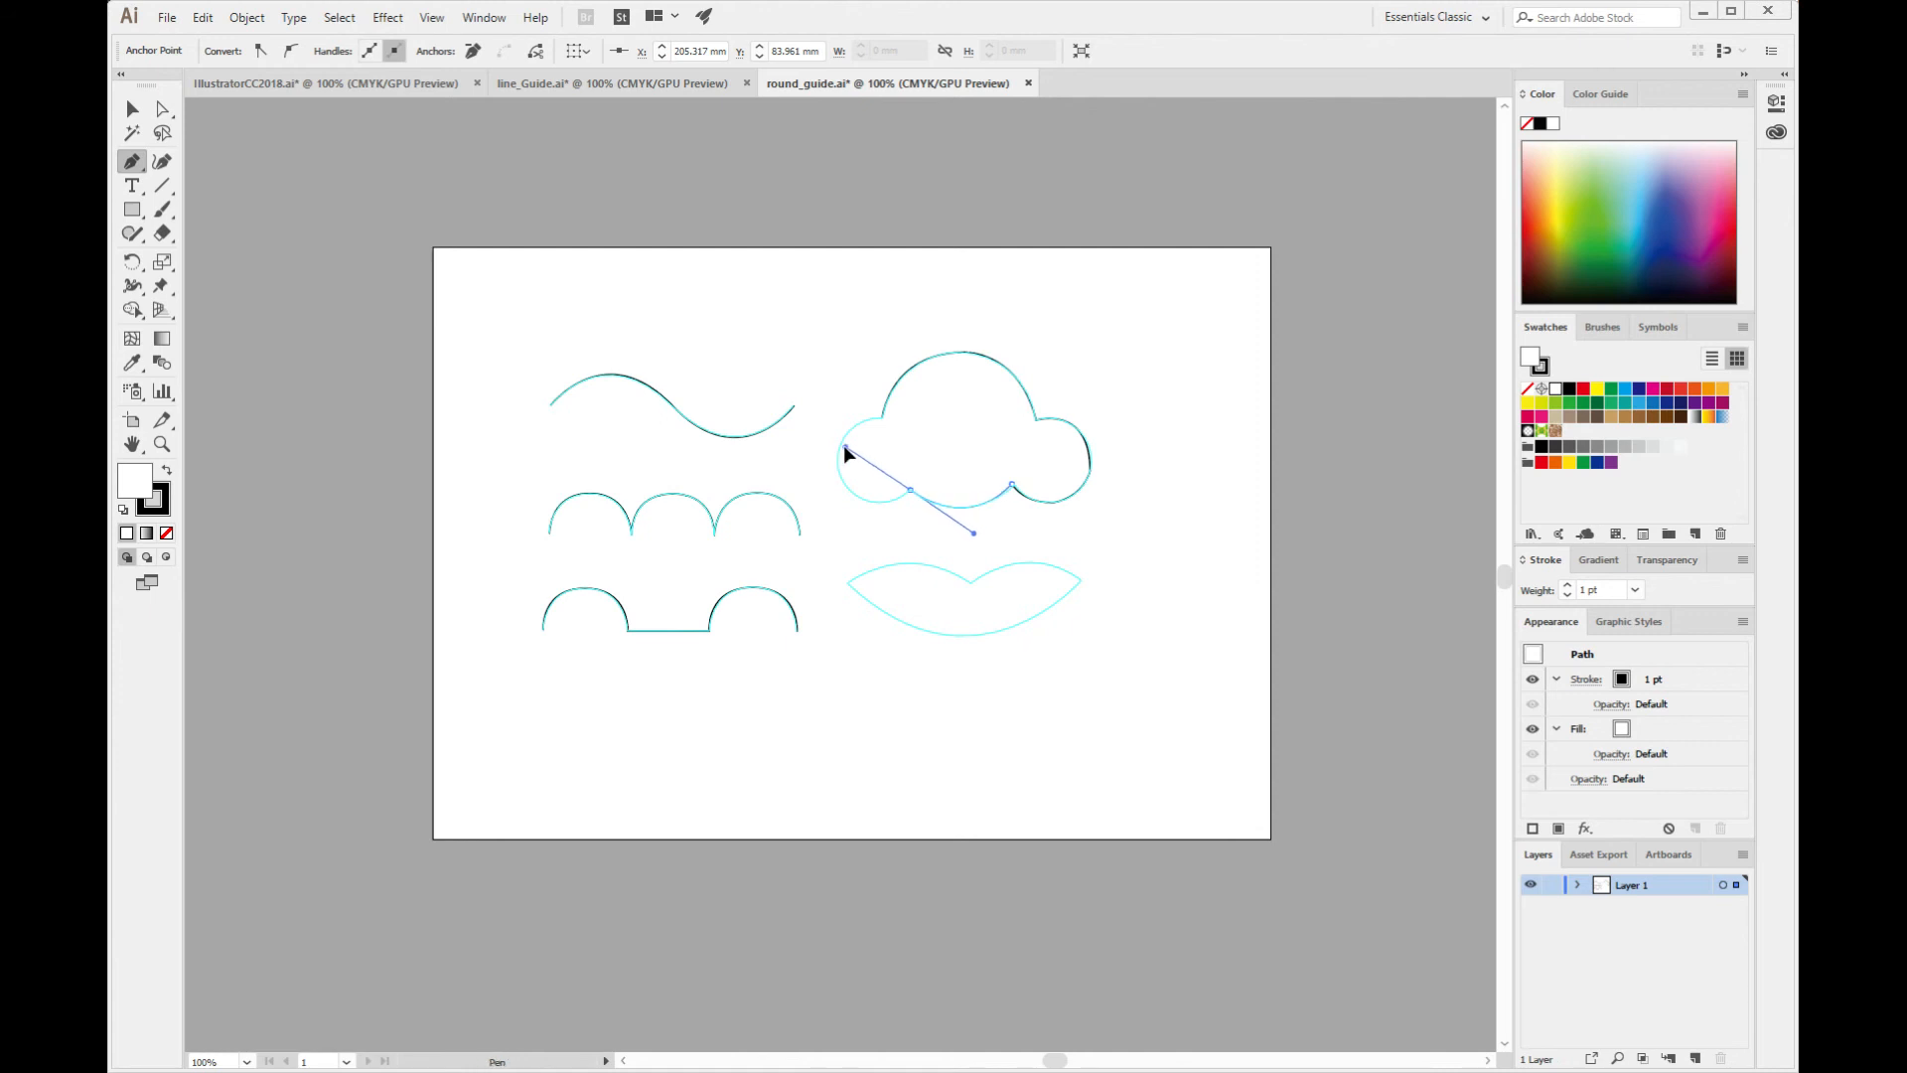
drag(844, 448, 844, 448)
click(911, 491)
drag(839, 475, 937, 417)
Trace the lips guide as a closed Pen path of three curves, with handle-free exits at the centre dip and right corner.
click(847, 584)
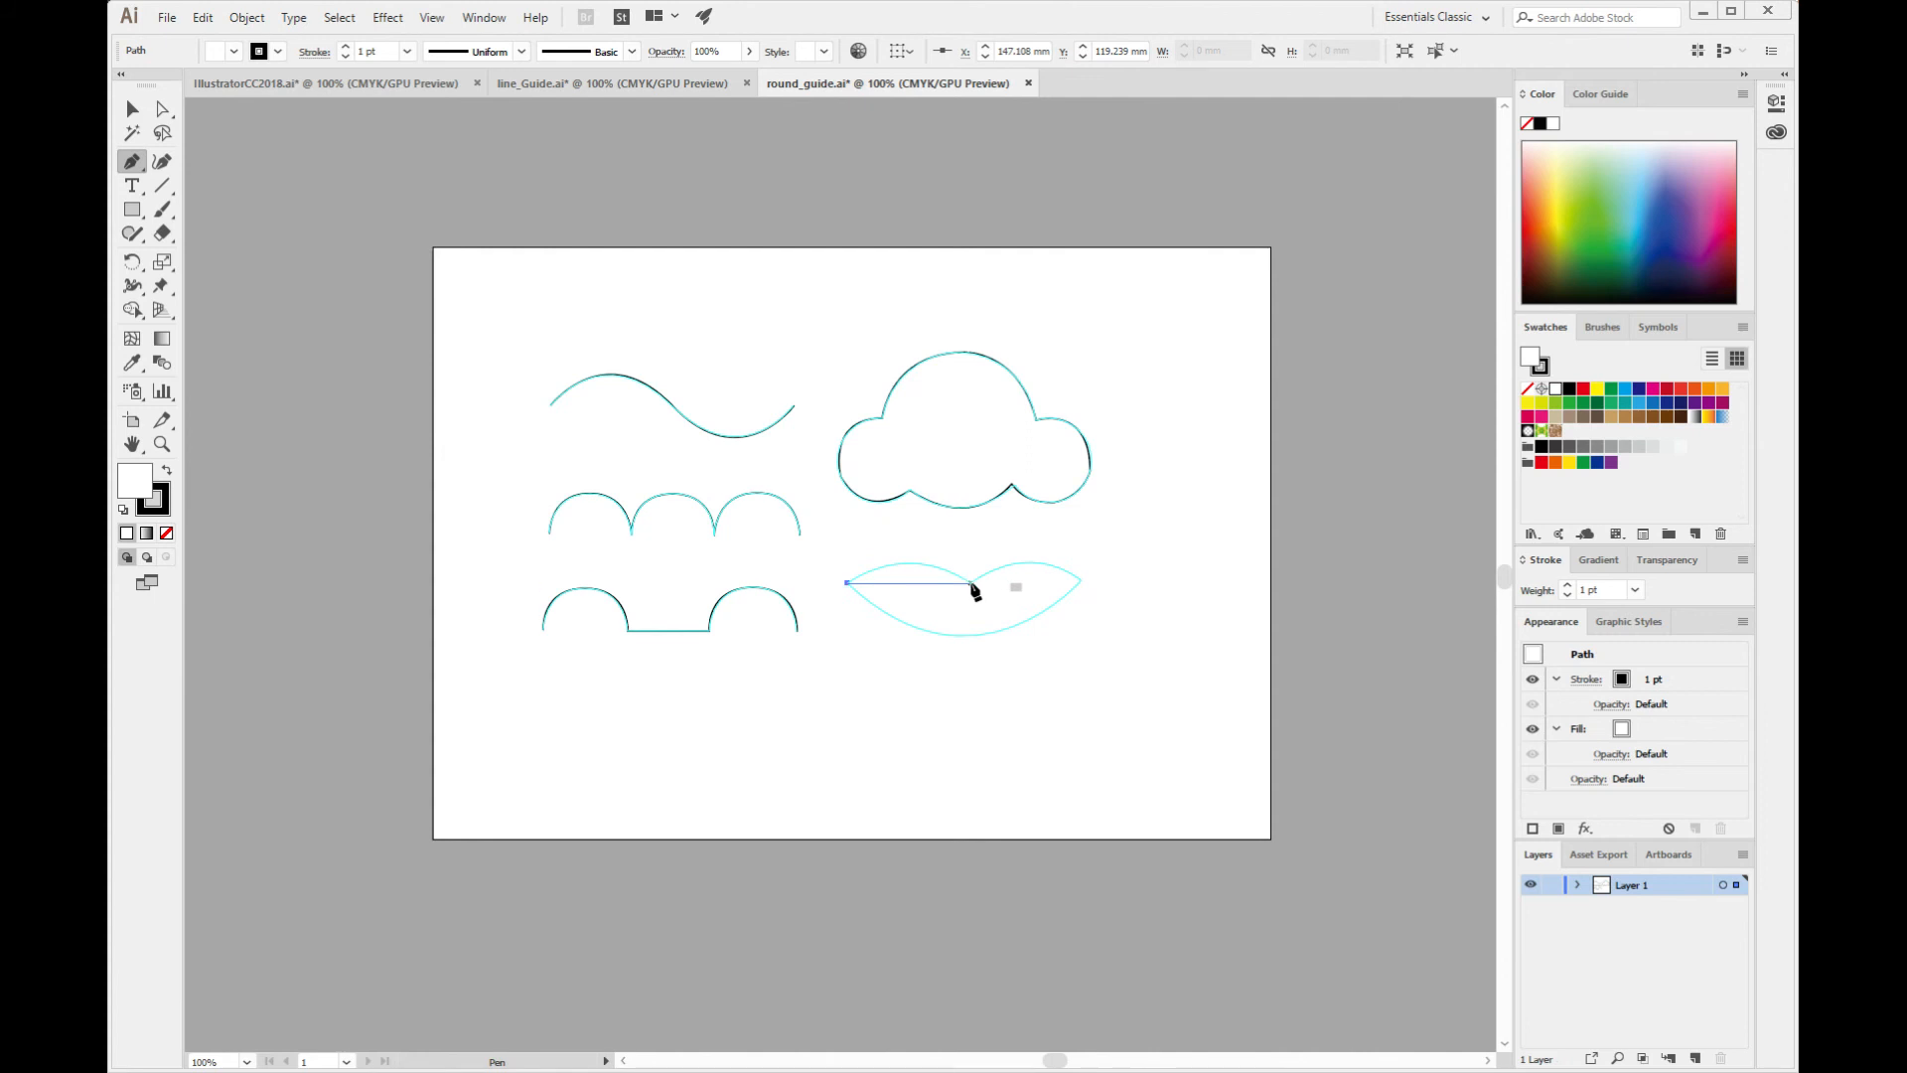
drag(973, 584, 1038, 629)
drag(1038, 629, 1039, 632)
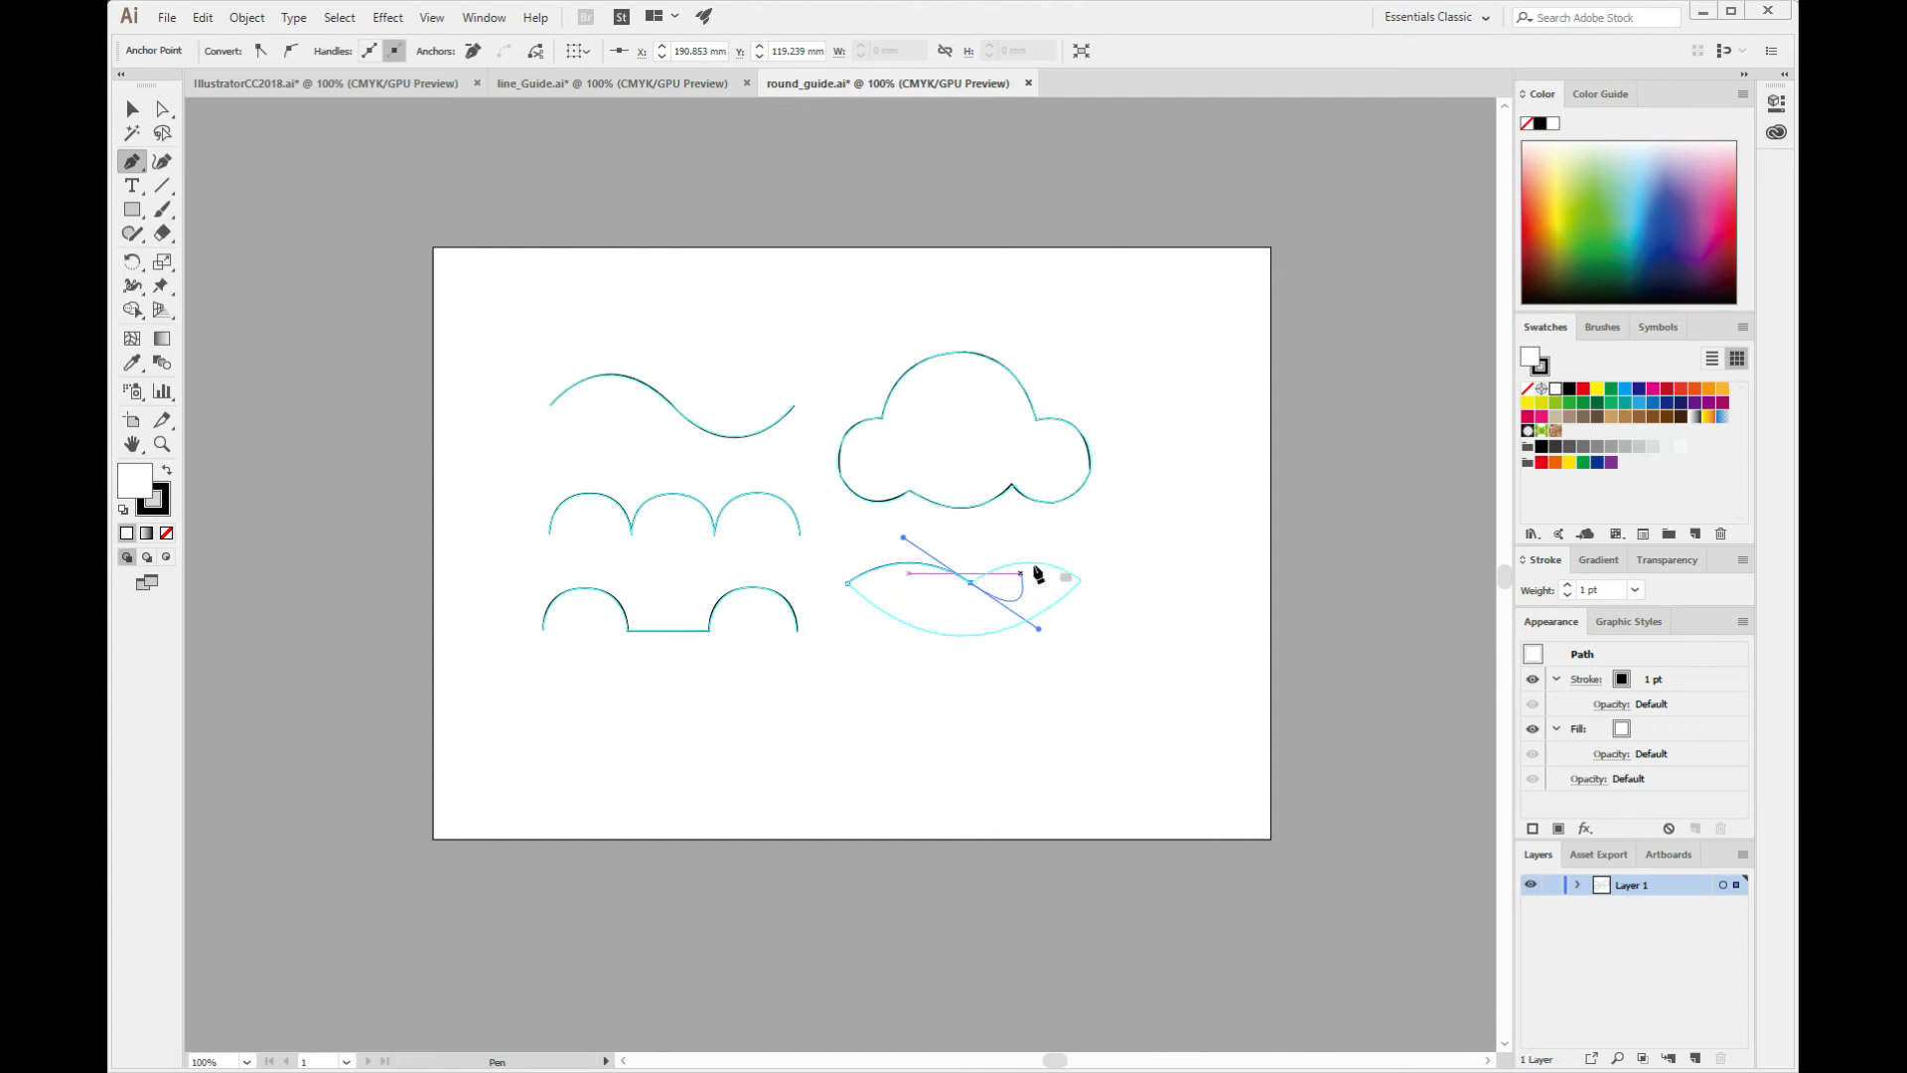
click(972, 585)
drag(1083, 584, 1139, 621)
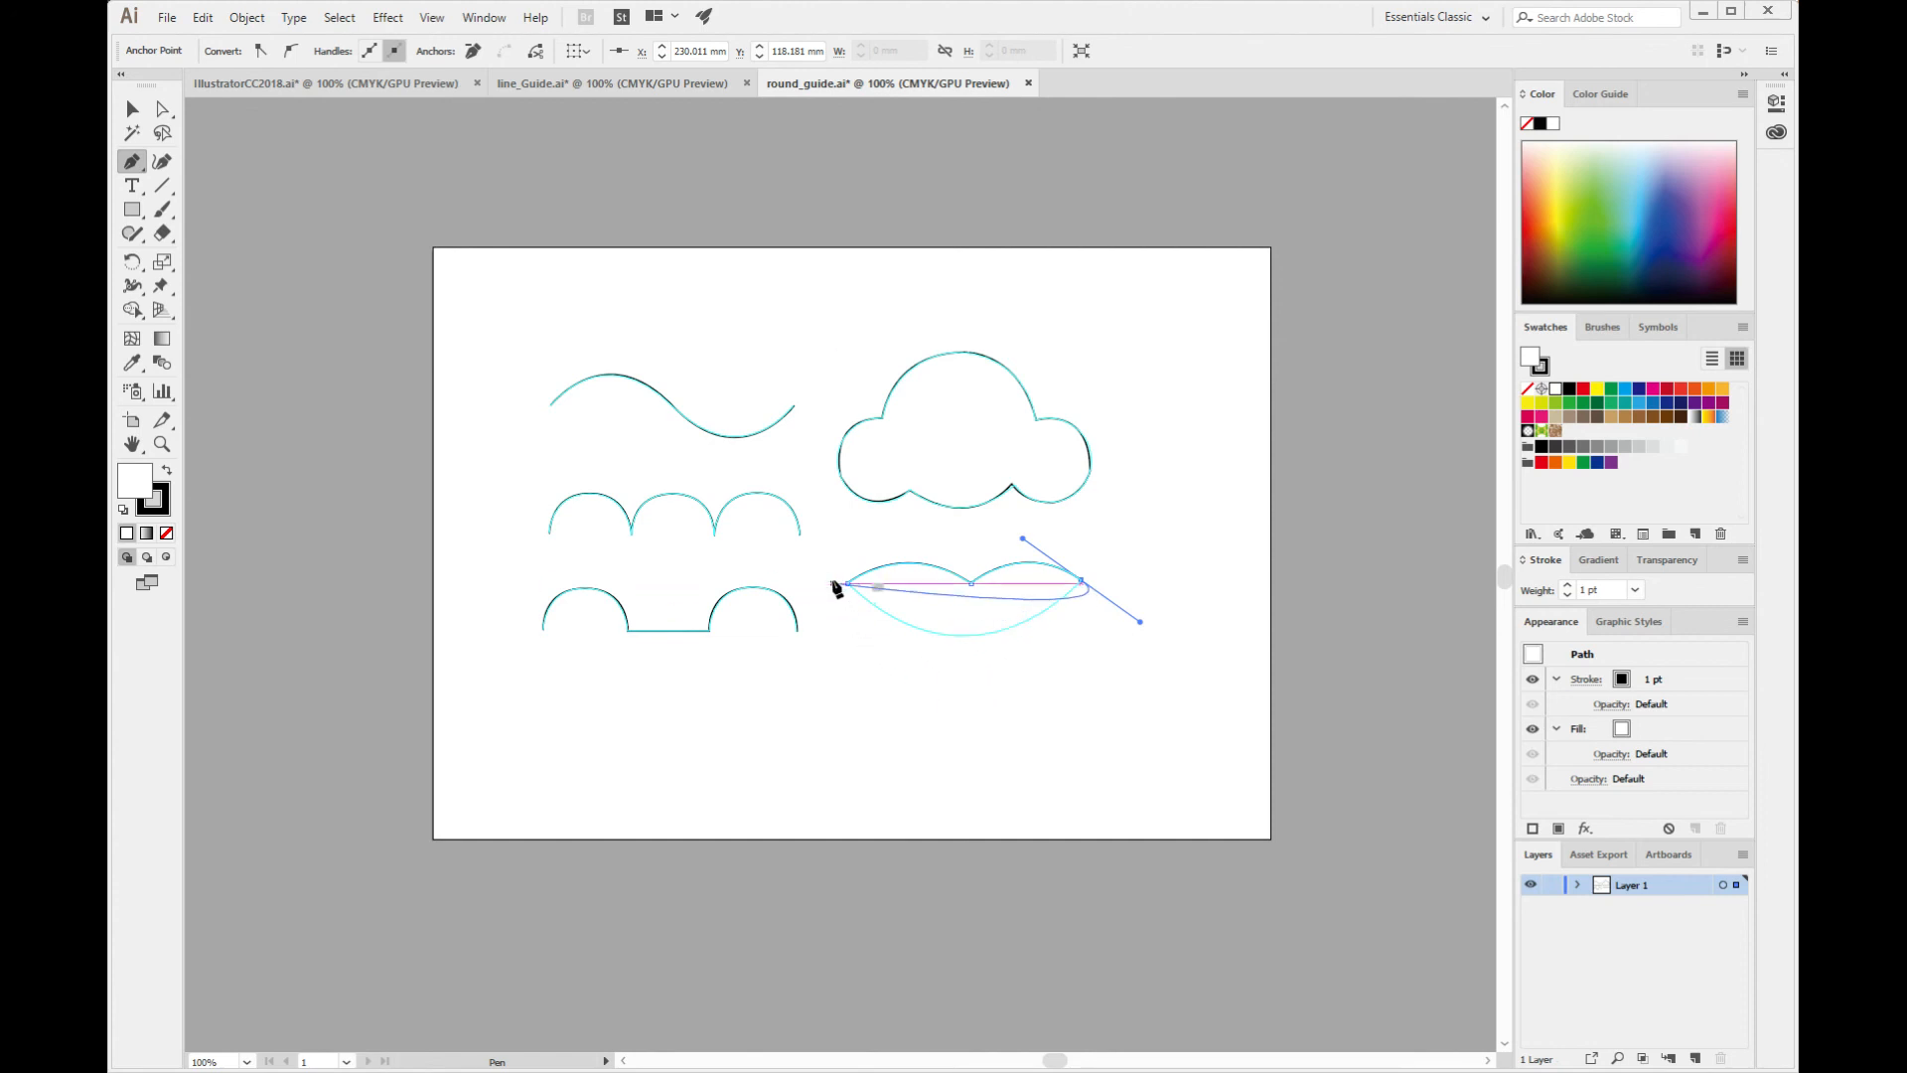
click(1081, 584)
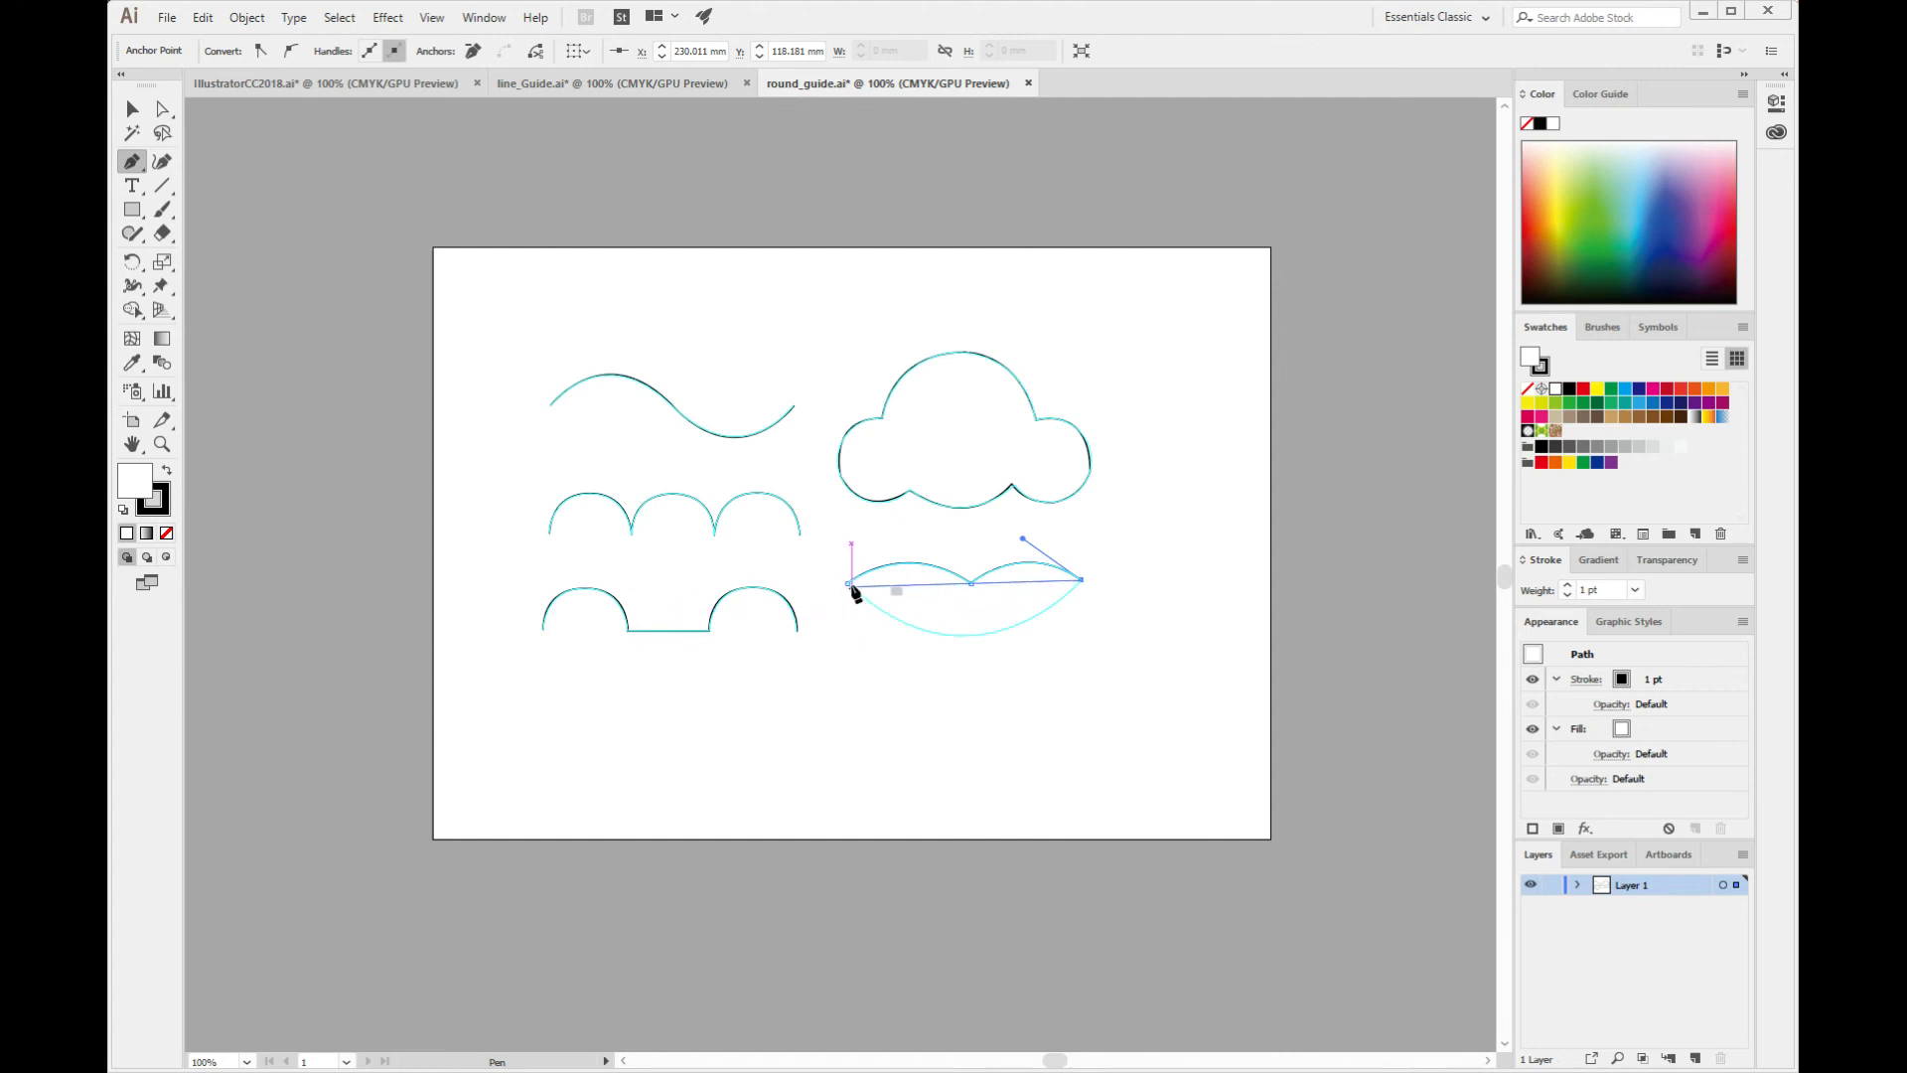
drag(846, 584, 715, 462)
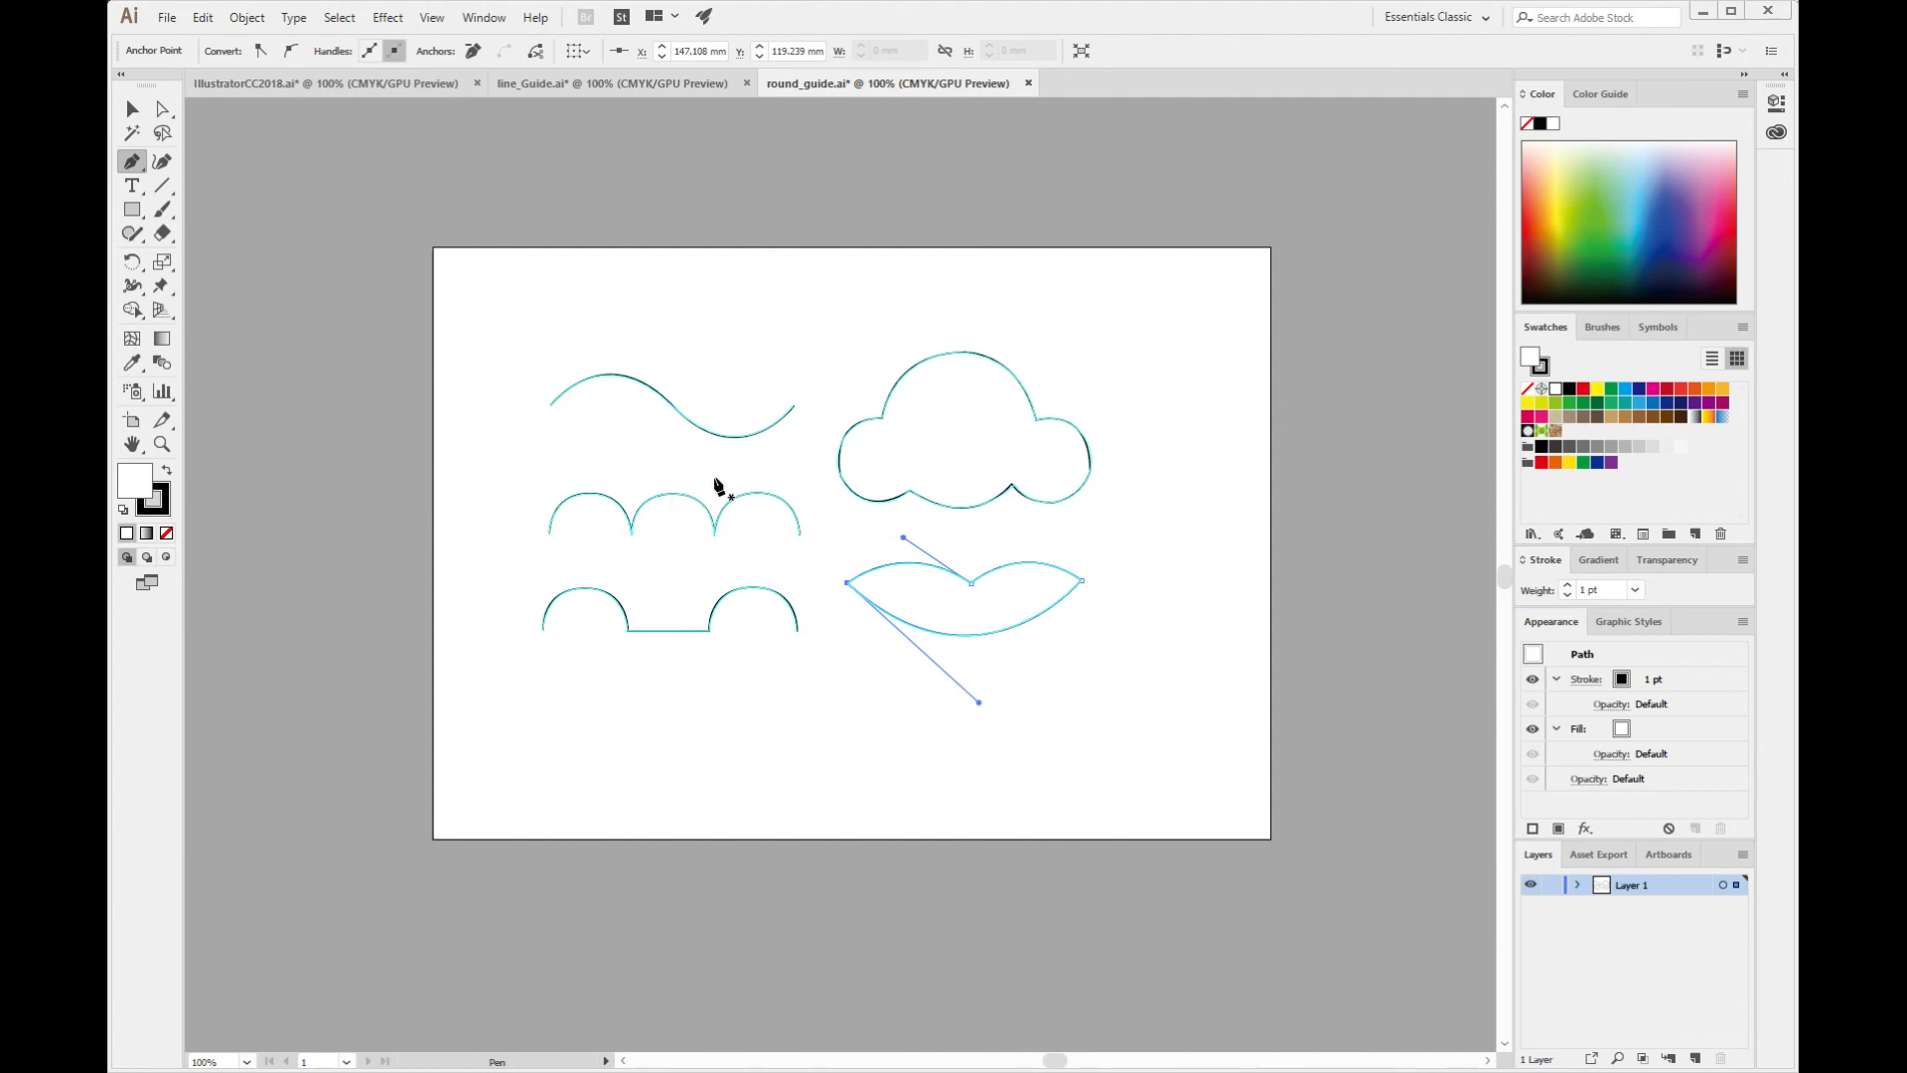
Reshape the lips' lower curve by moving the lower direction handle of the left corner anchor with the Direct Selection tool.
click(162, 111)
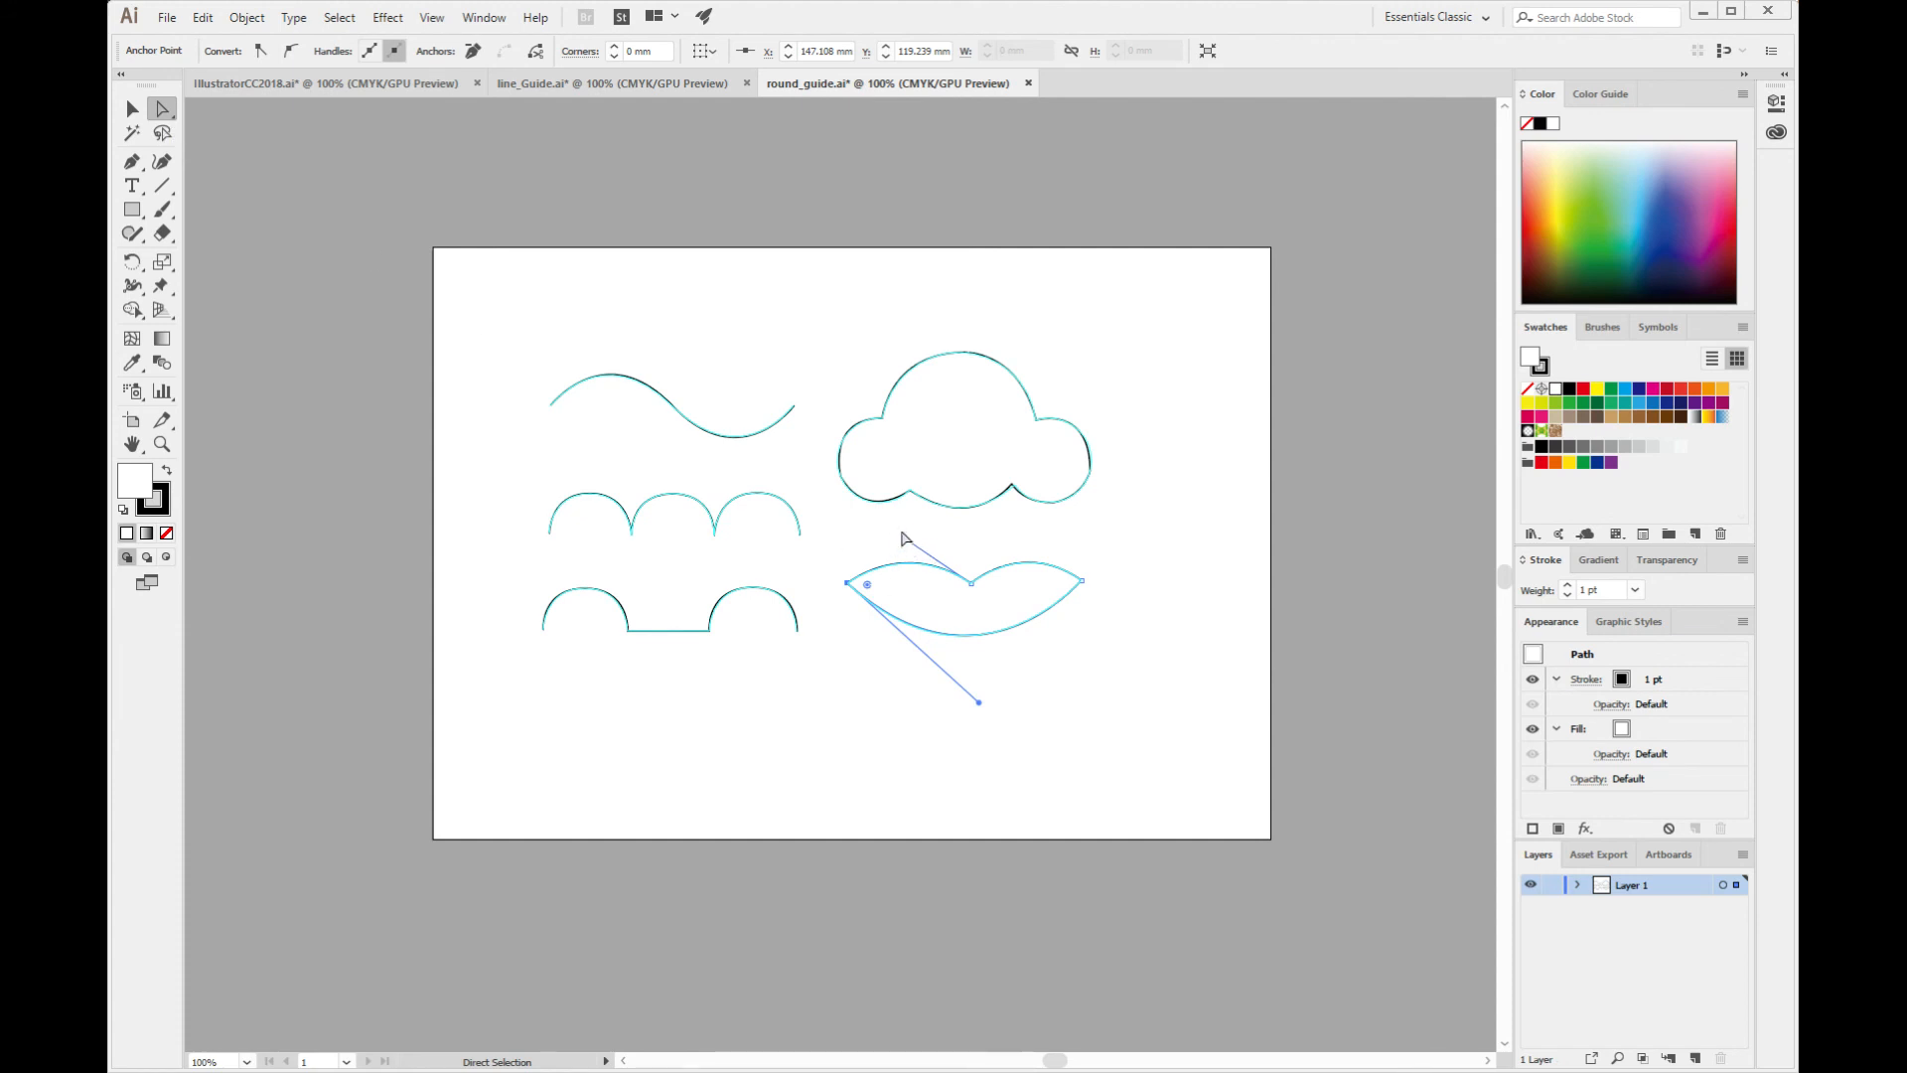
mouse_move(902, 538)
mouse_down()
mouse_move(968, 511)
mouse_move(830, 540)
mouse_move(920, 504)
mouse_move(986, 581)
mouse_move(860, 538)
mouse_move(903, 538)
mouse_up()
drag(980, 704, 1029, 681)
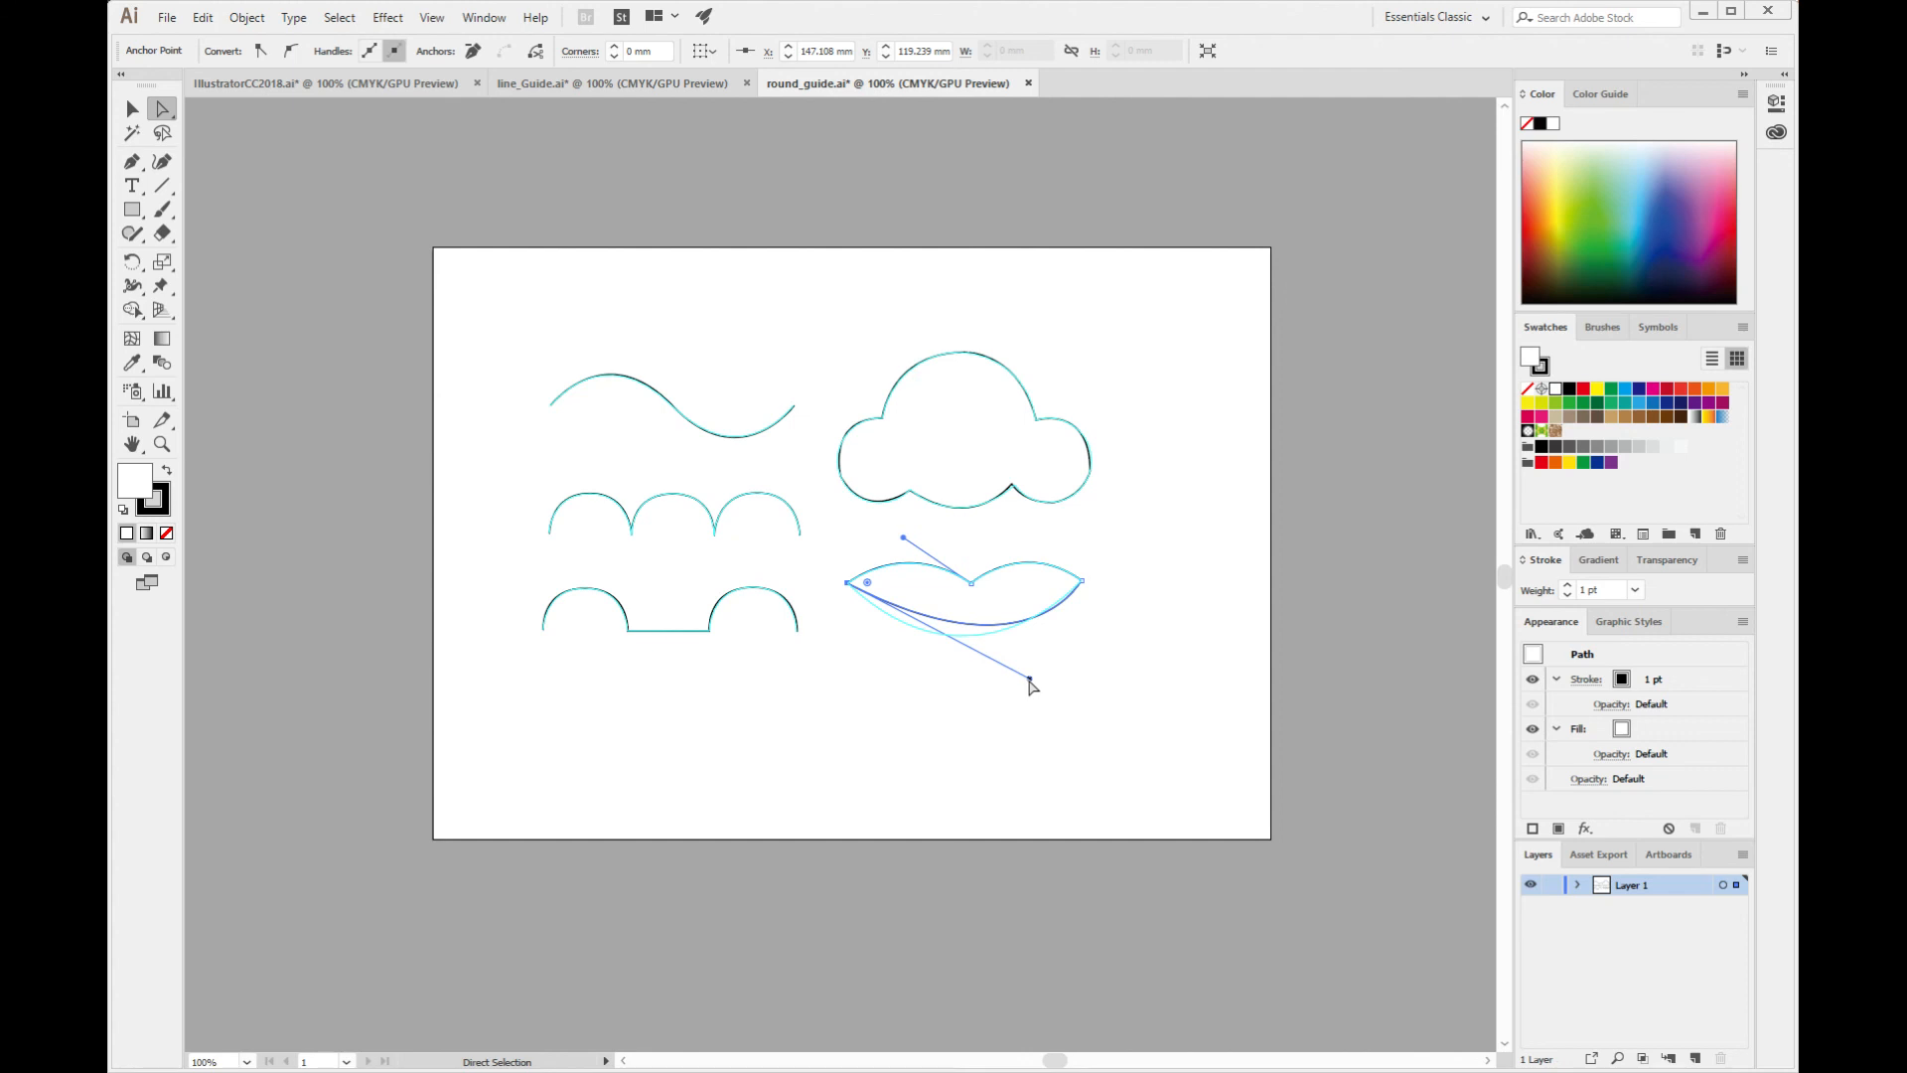
Readjust the lower direction handle of the lips' left corner anchor to fit the lower curve to the guide, and deselect the path.
drag(1031, 683, 974, 704)
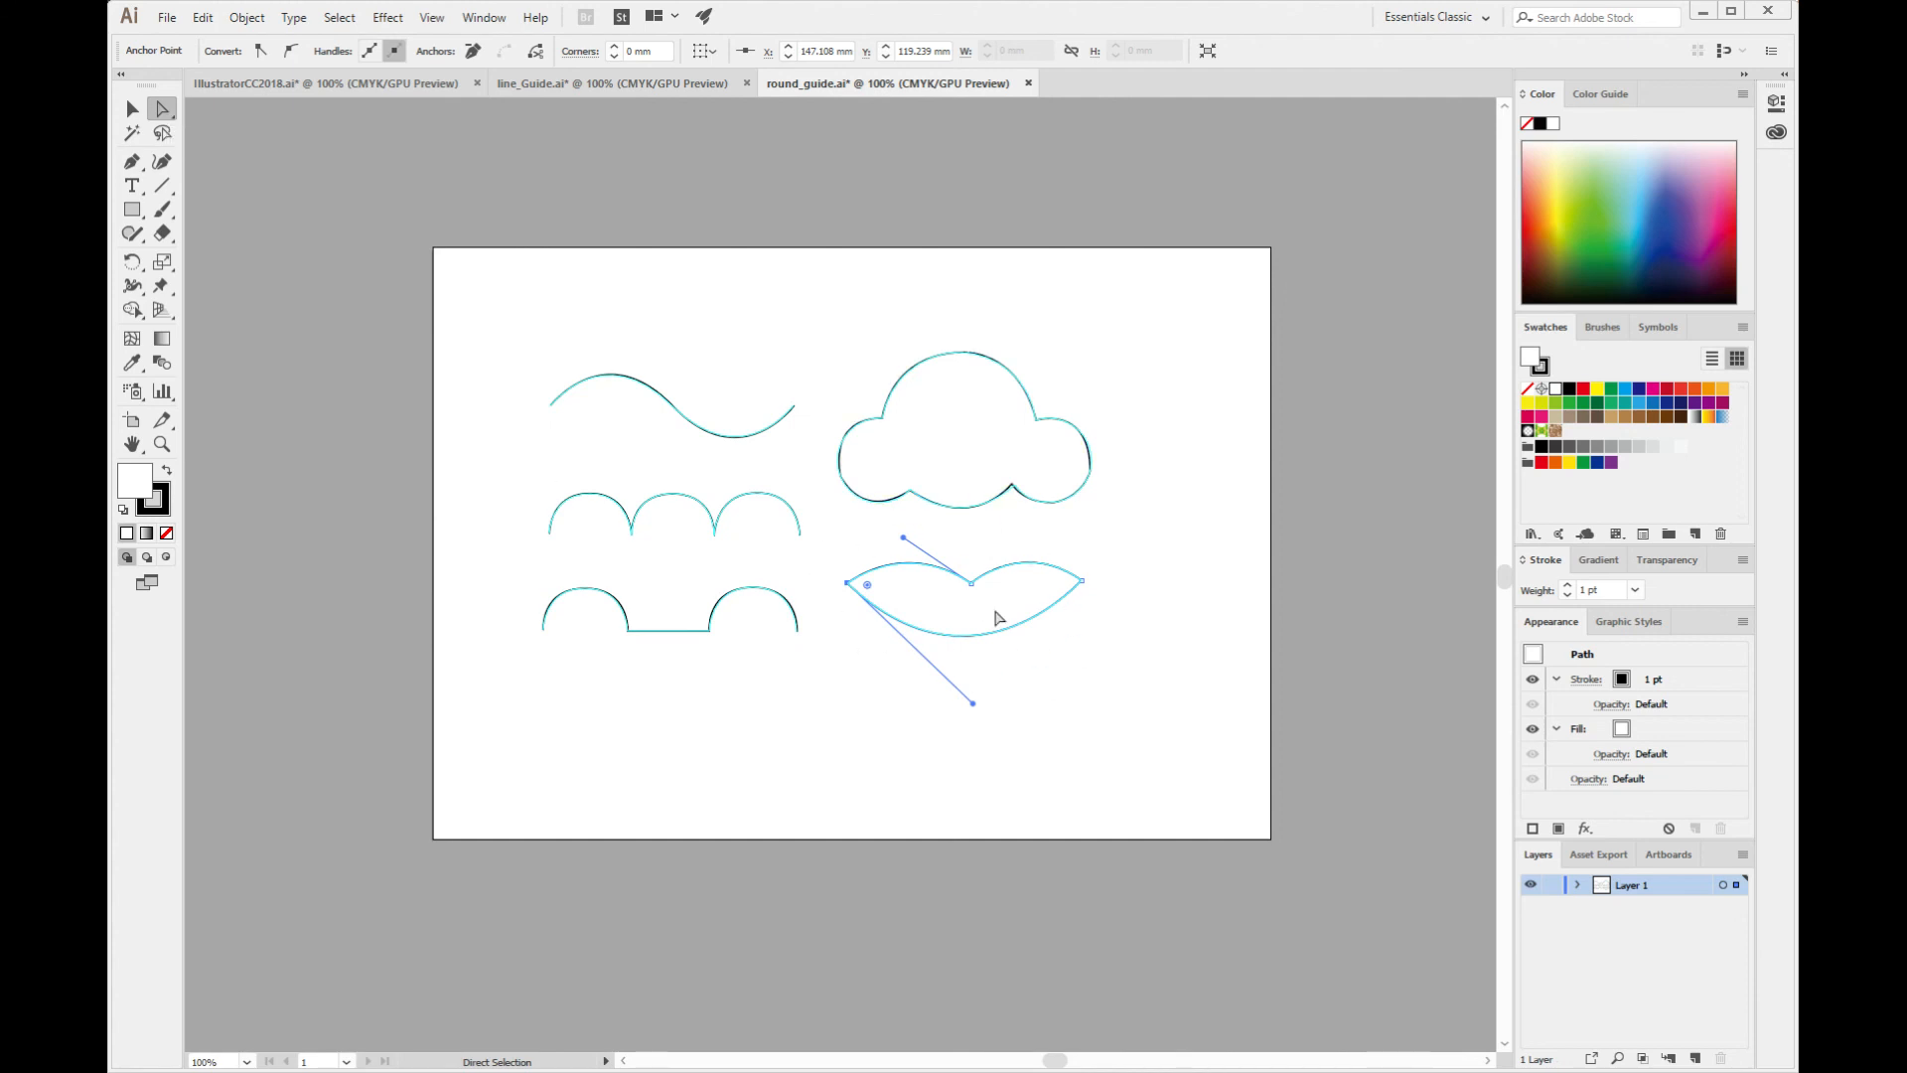
click(1061, 716)
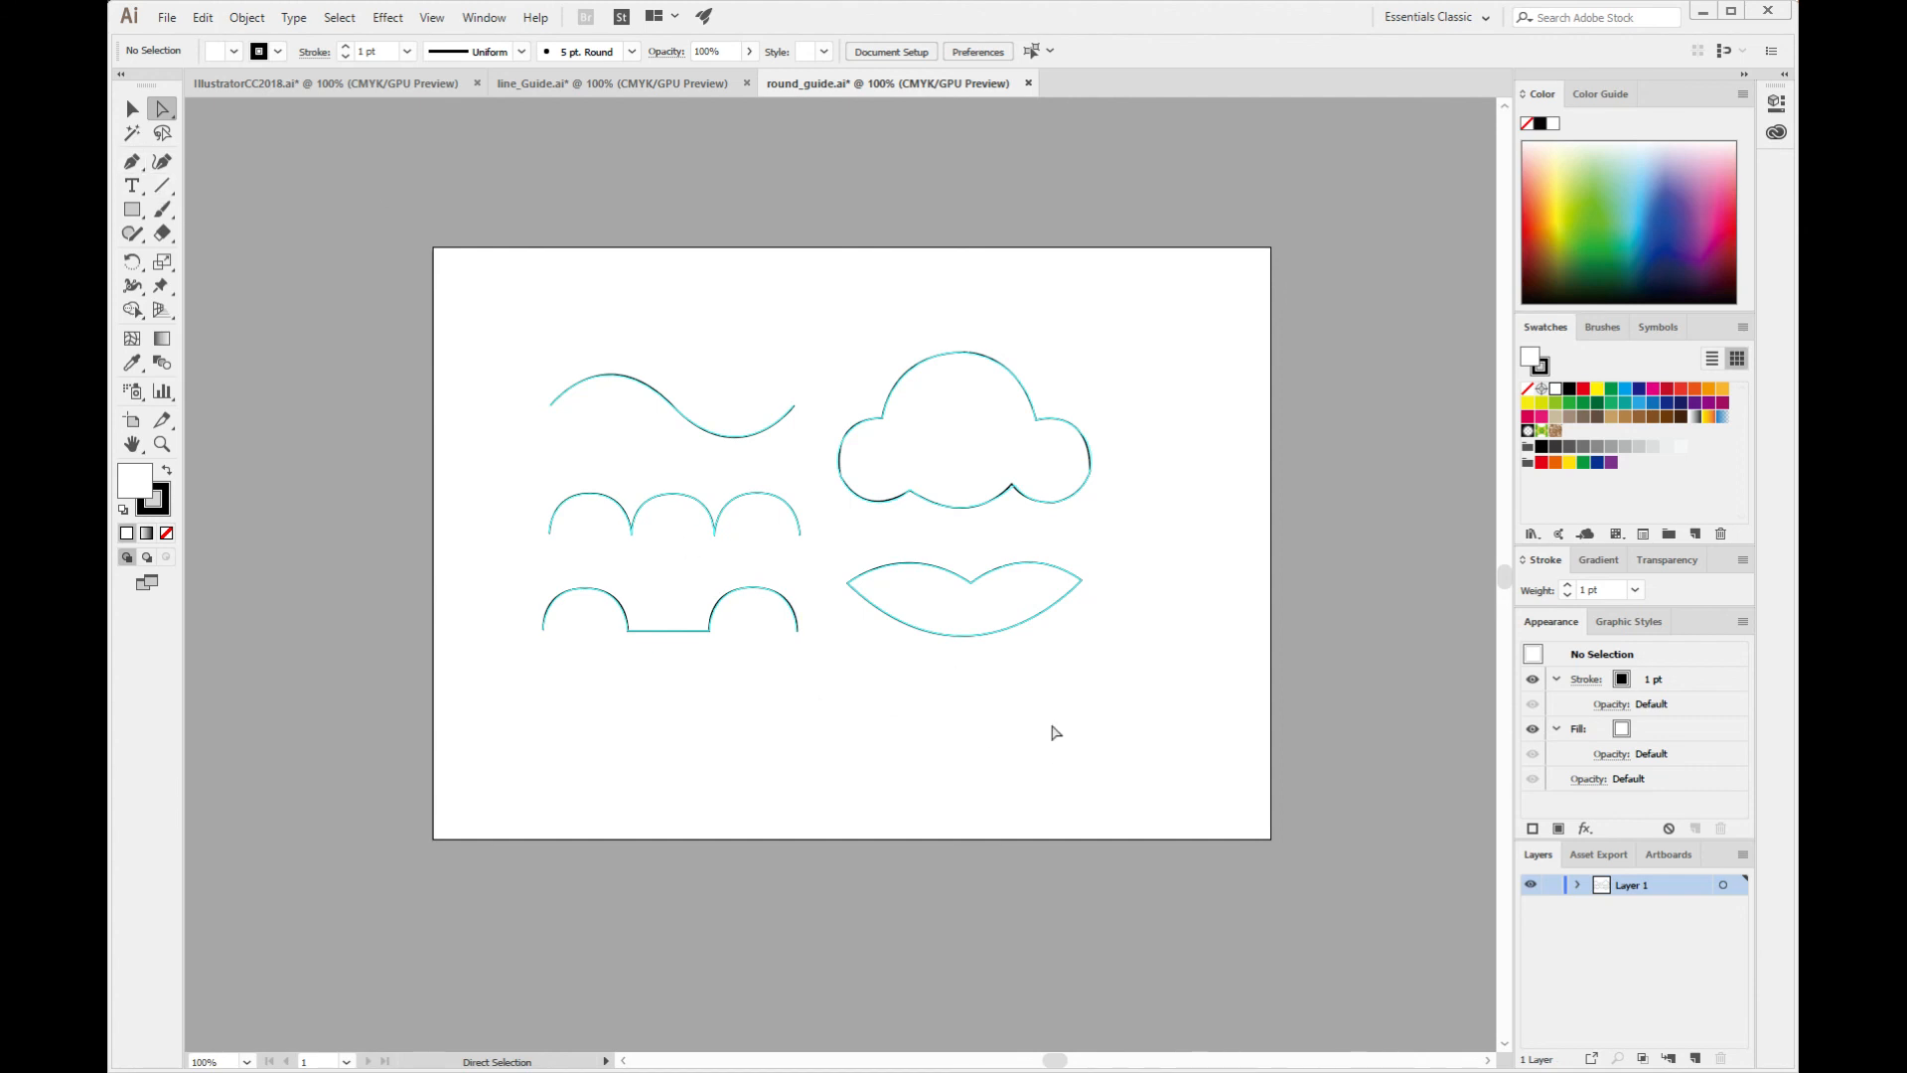
Move the traced path of two arches joined by a straight line off its guide into the empty space below.
click(132, 110)
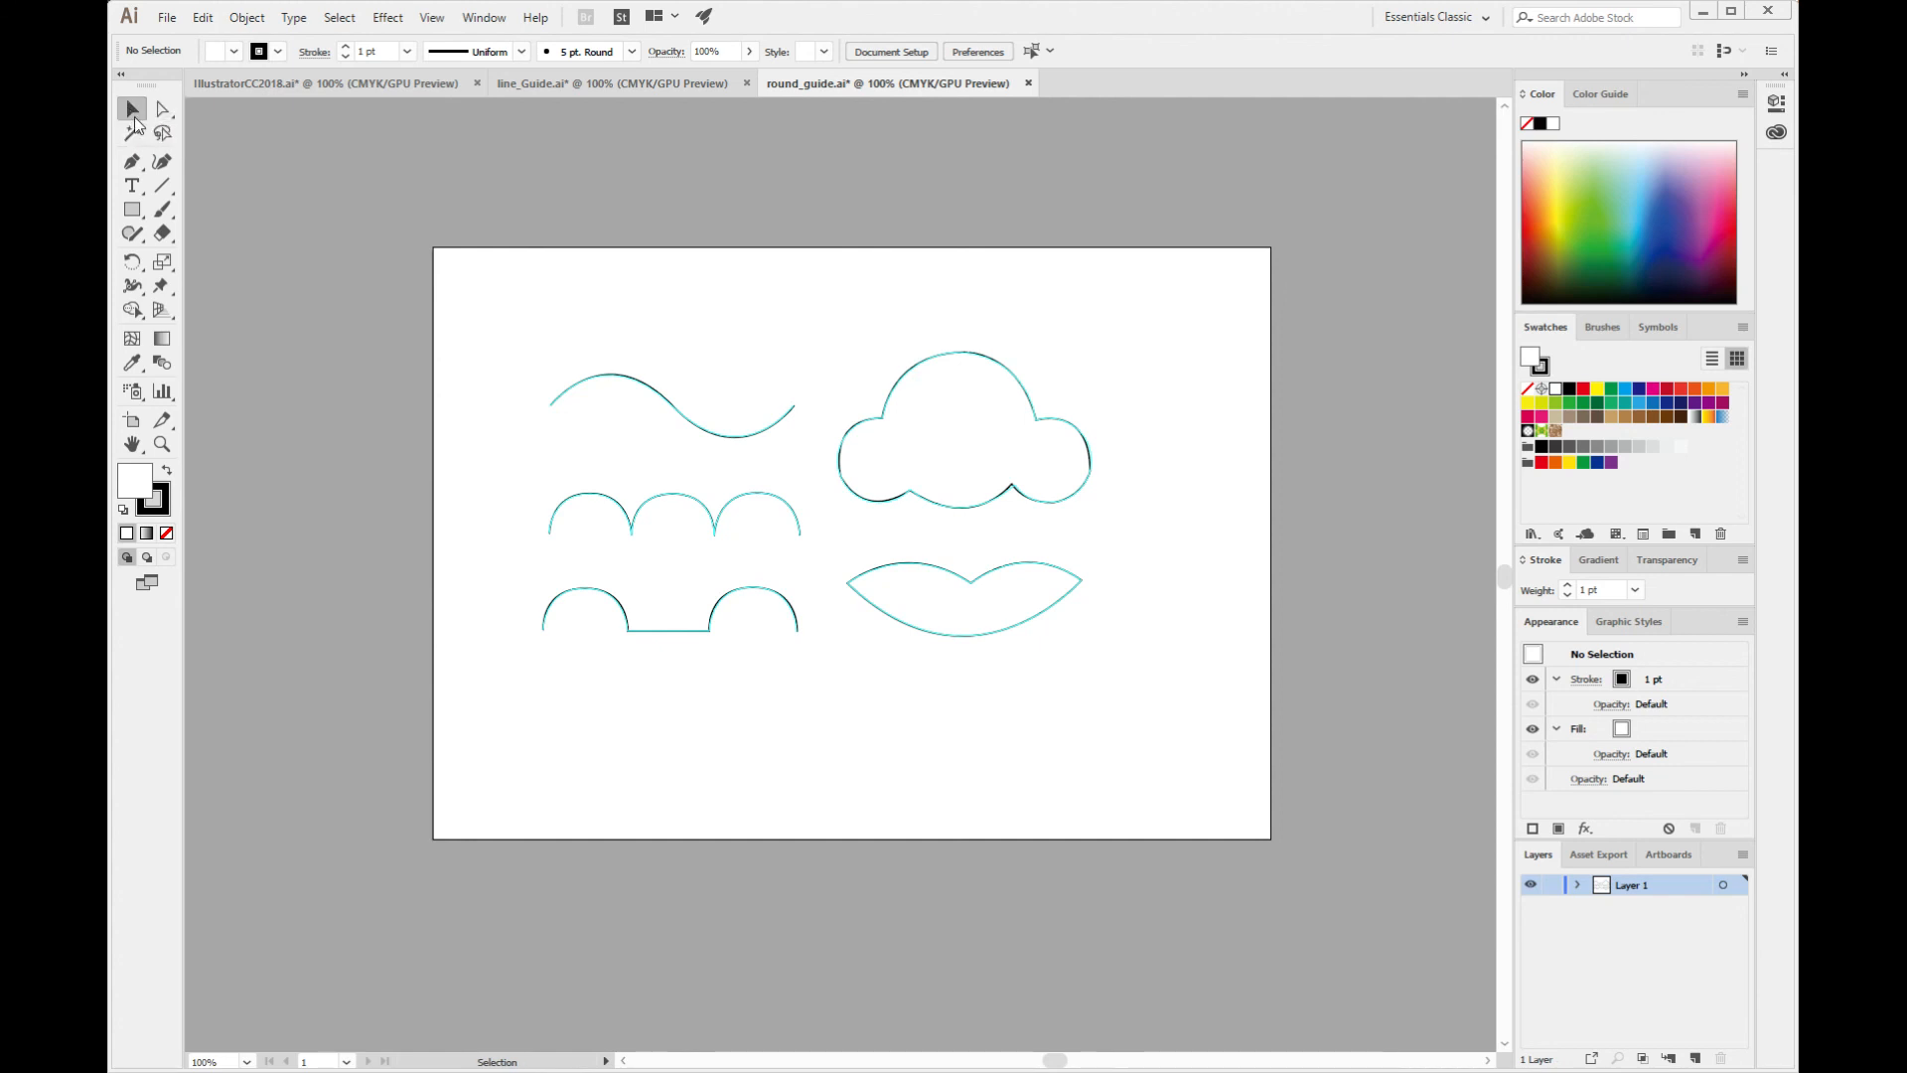
click(665, 632)
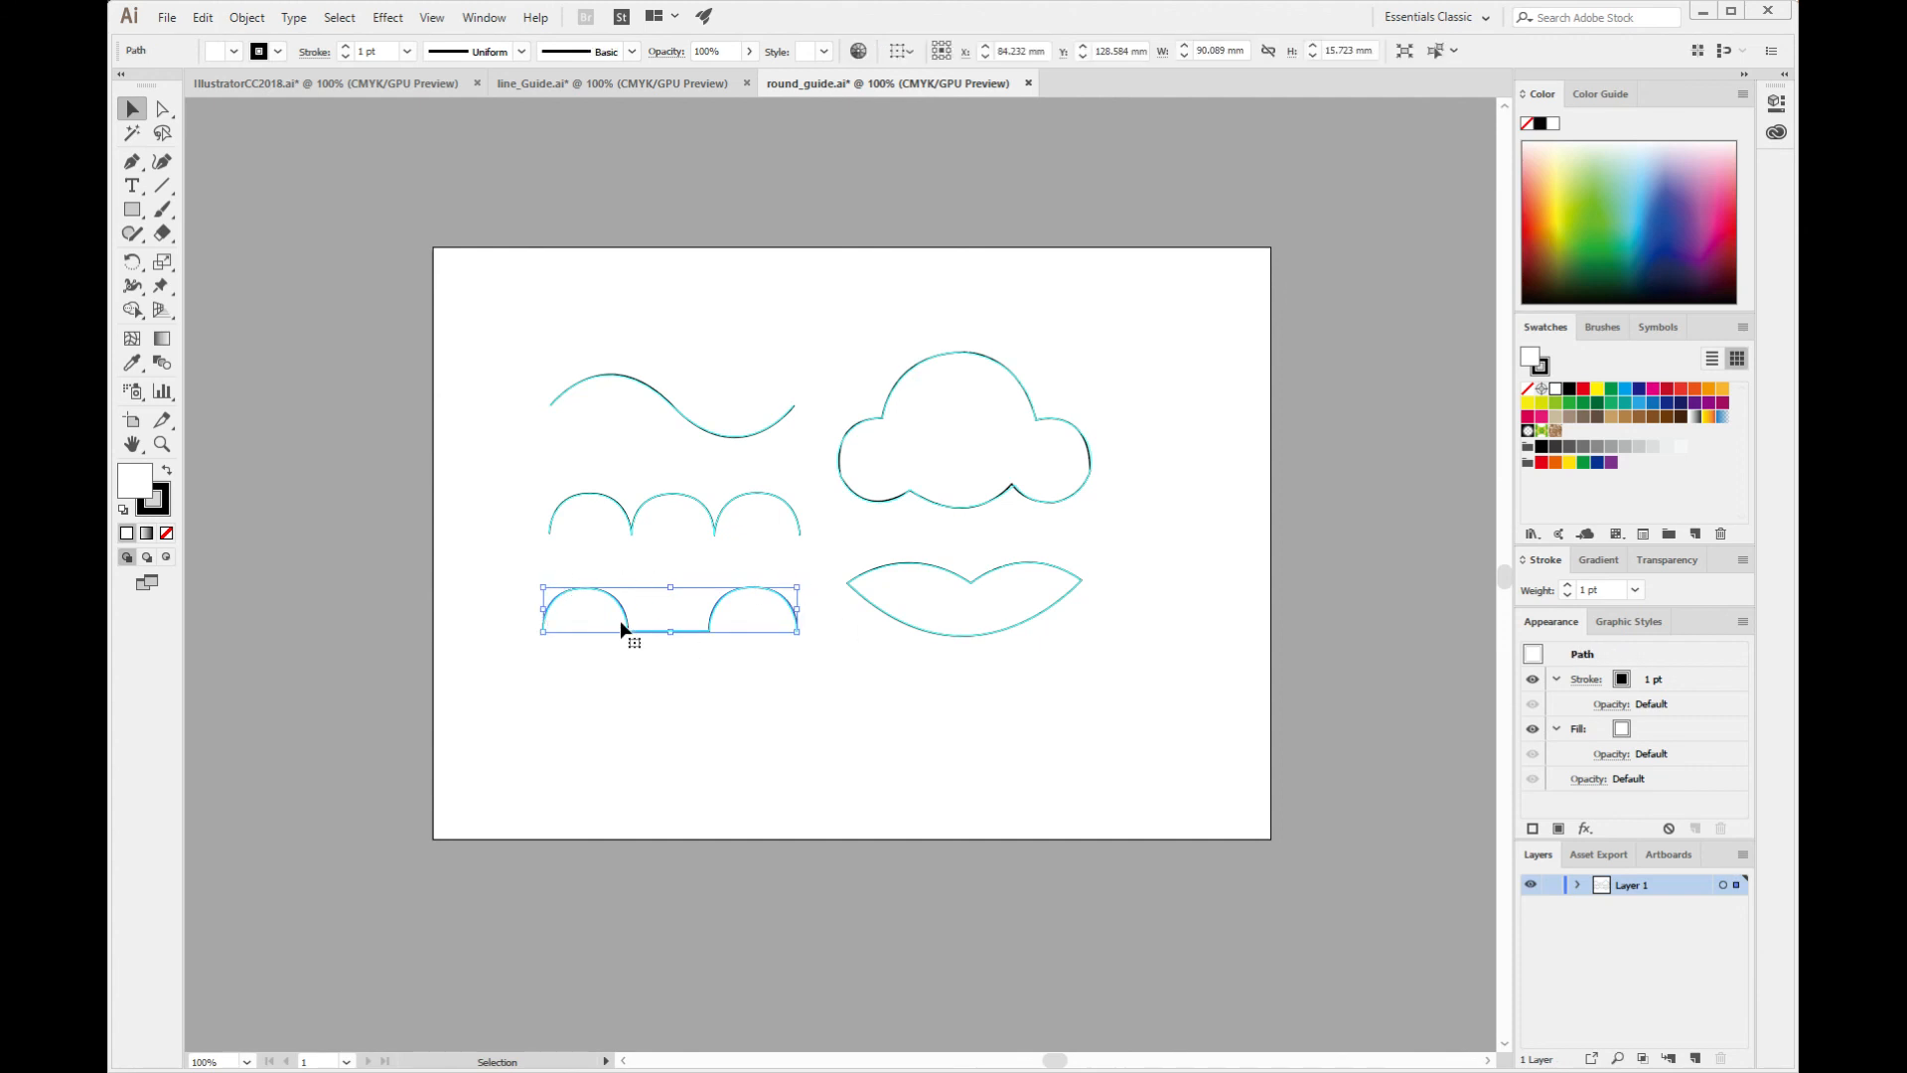
drag(621, 623, 635, 716)
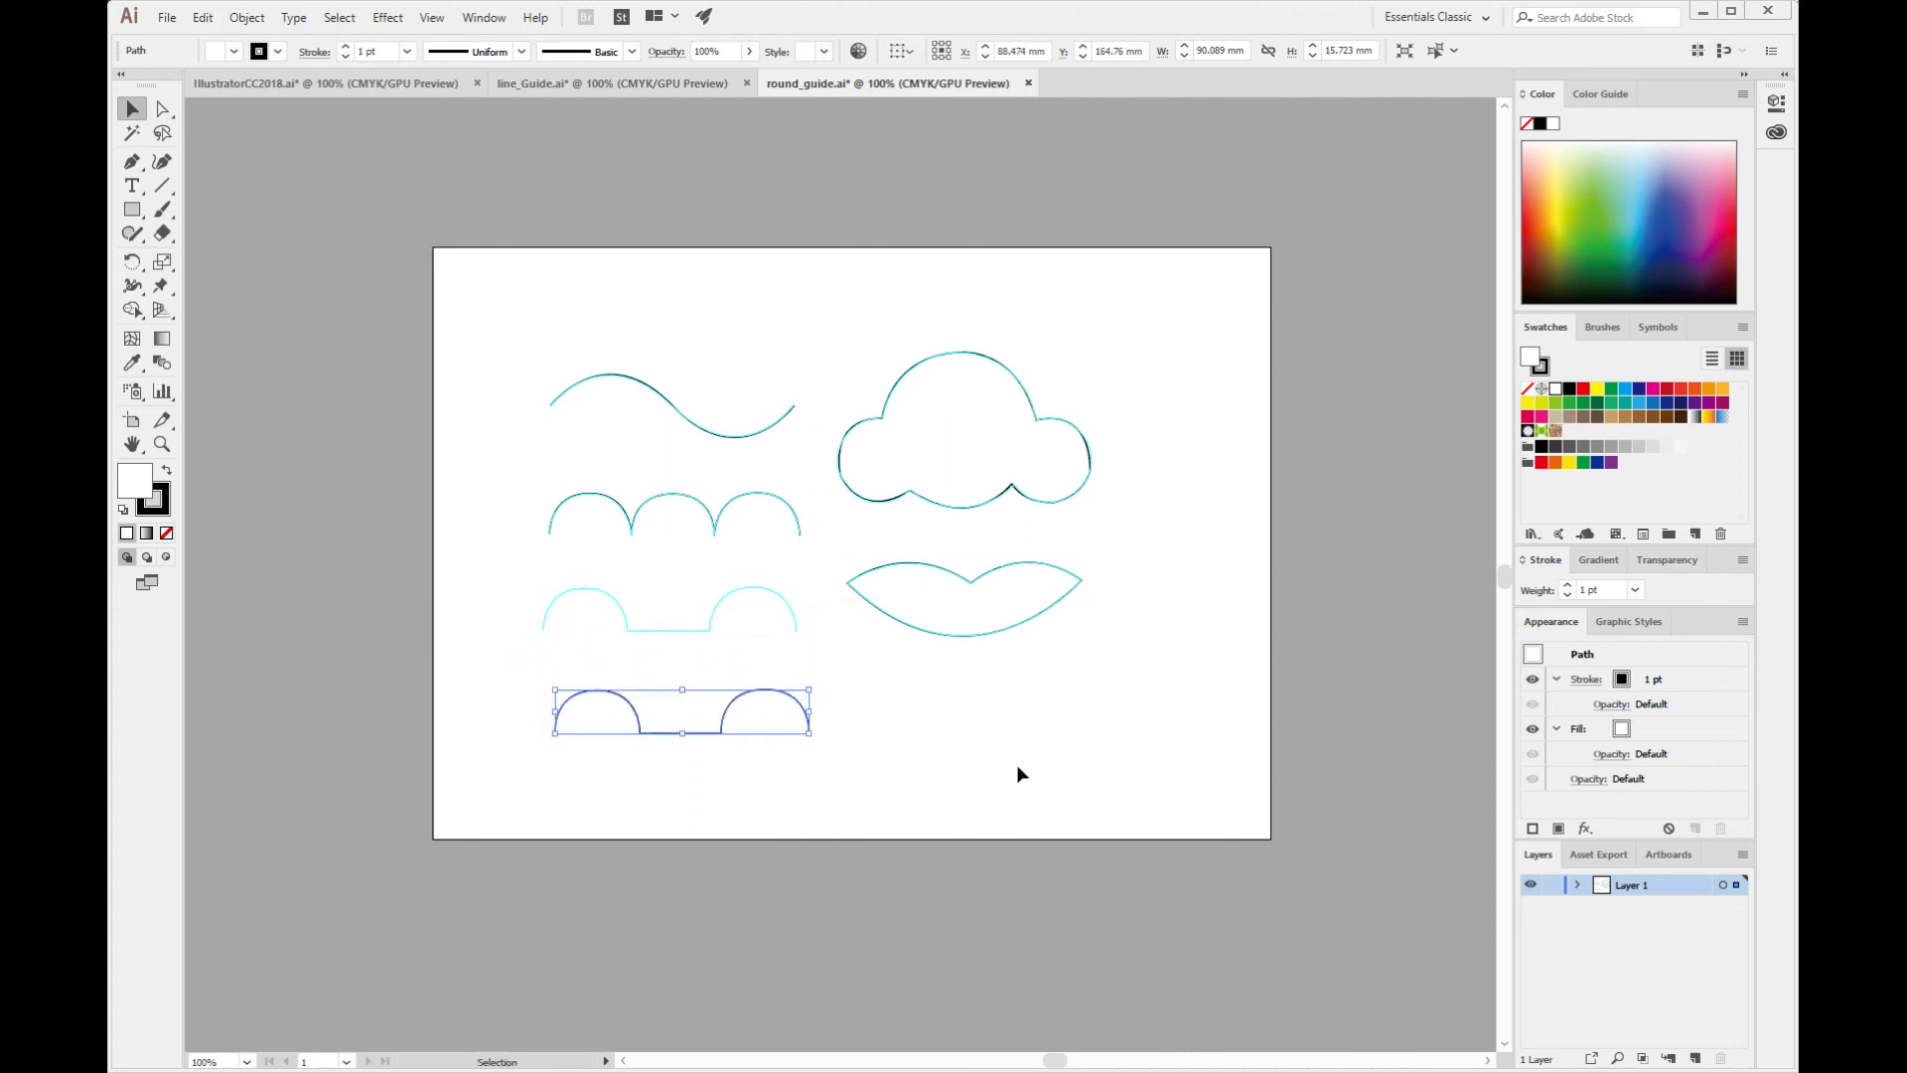
Move the traced lips path off its guide, down and to the right, and deselect it.
click(978, 637)
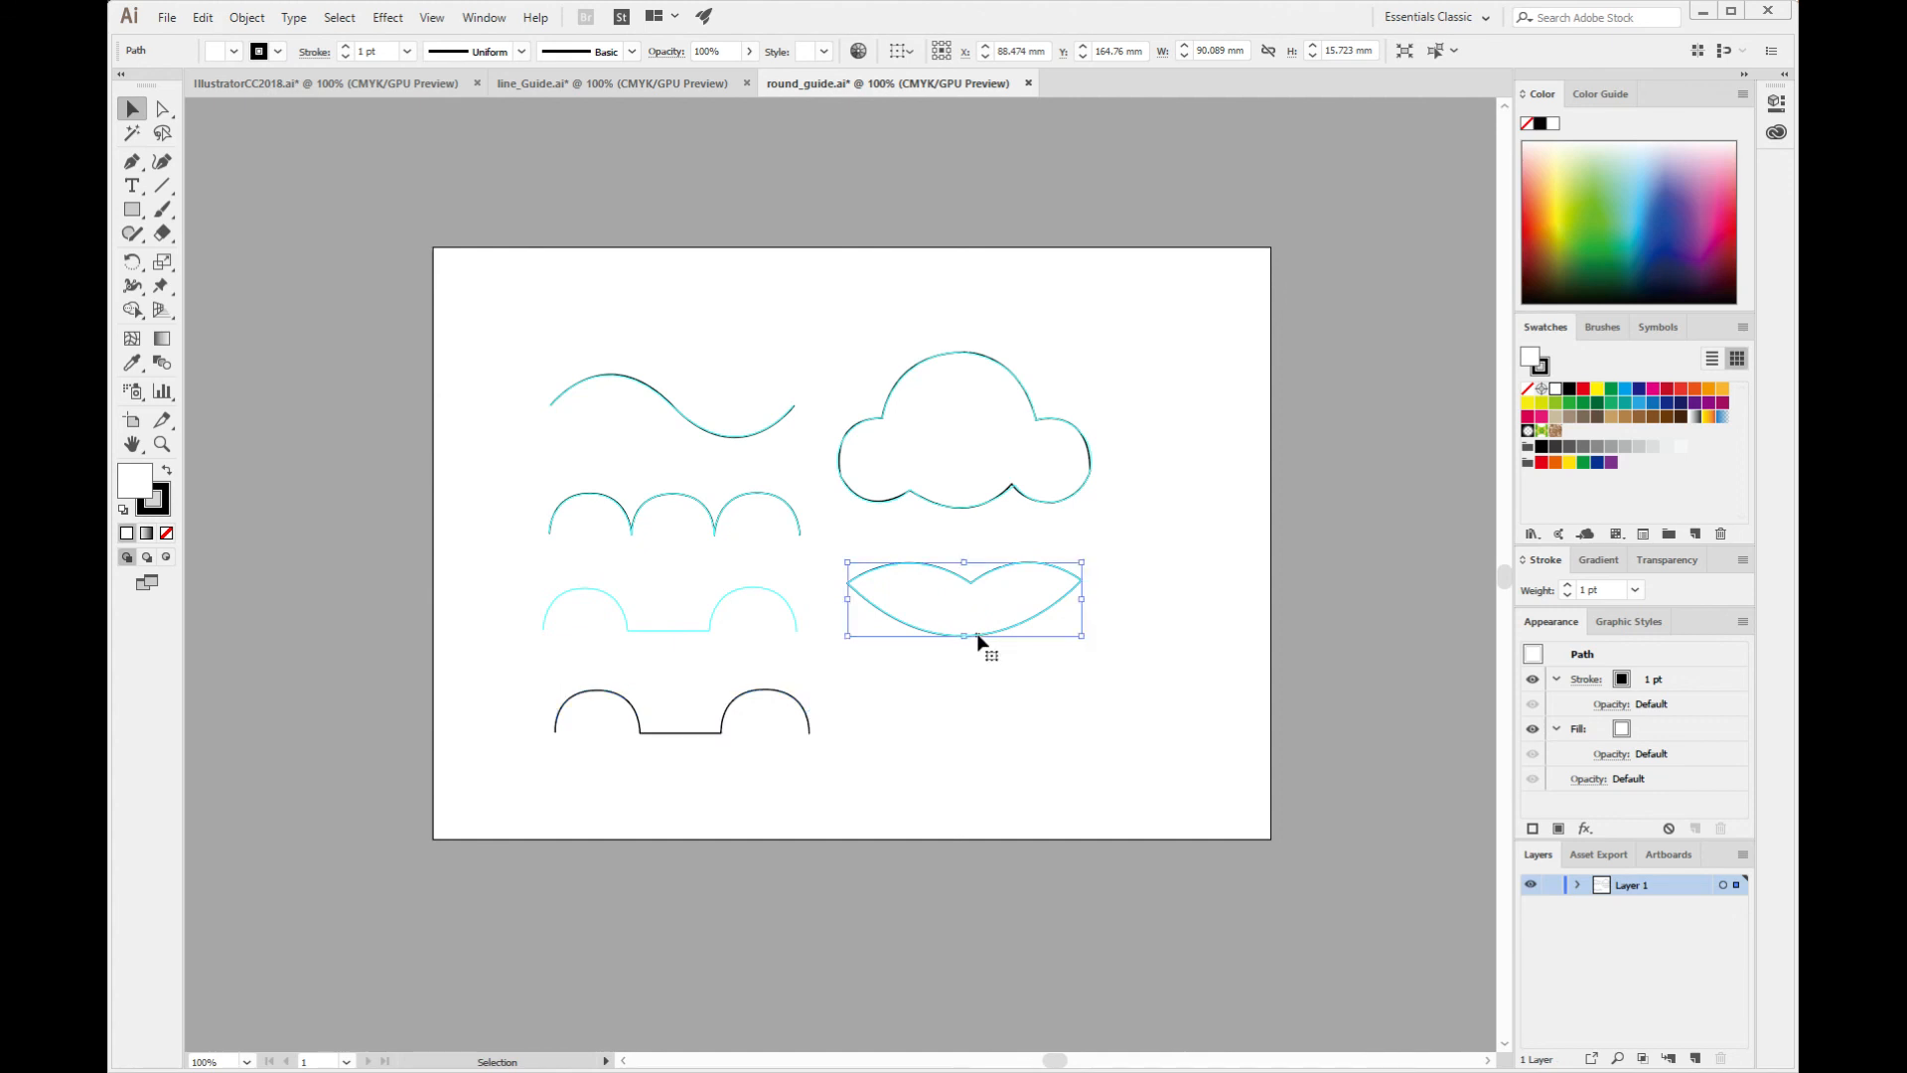
mouse_move(980, 646)
alt+mouse_down()
mouse_move(1068, 740)
mouse_move(1039, 687)
mouse_move(992, 661)
alt+mouse_up()
drag(992, 659, 1070, 724)
click(1160, 670)
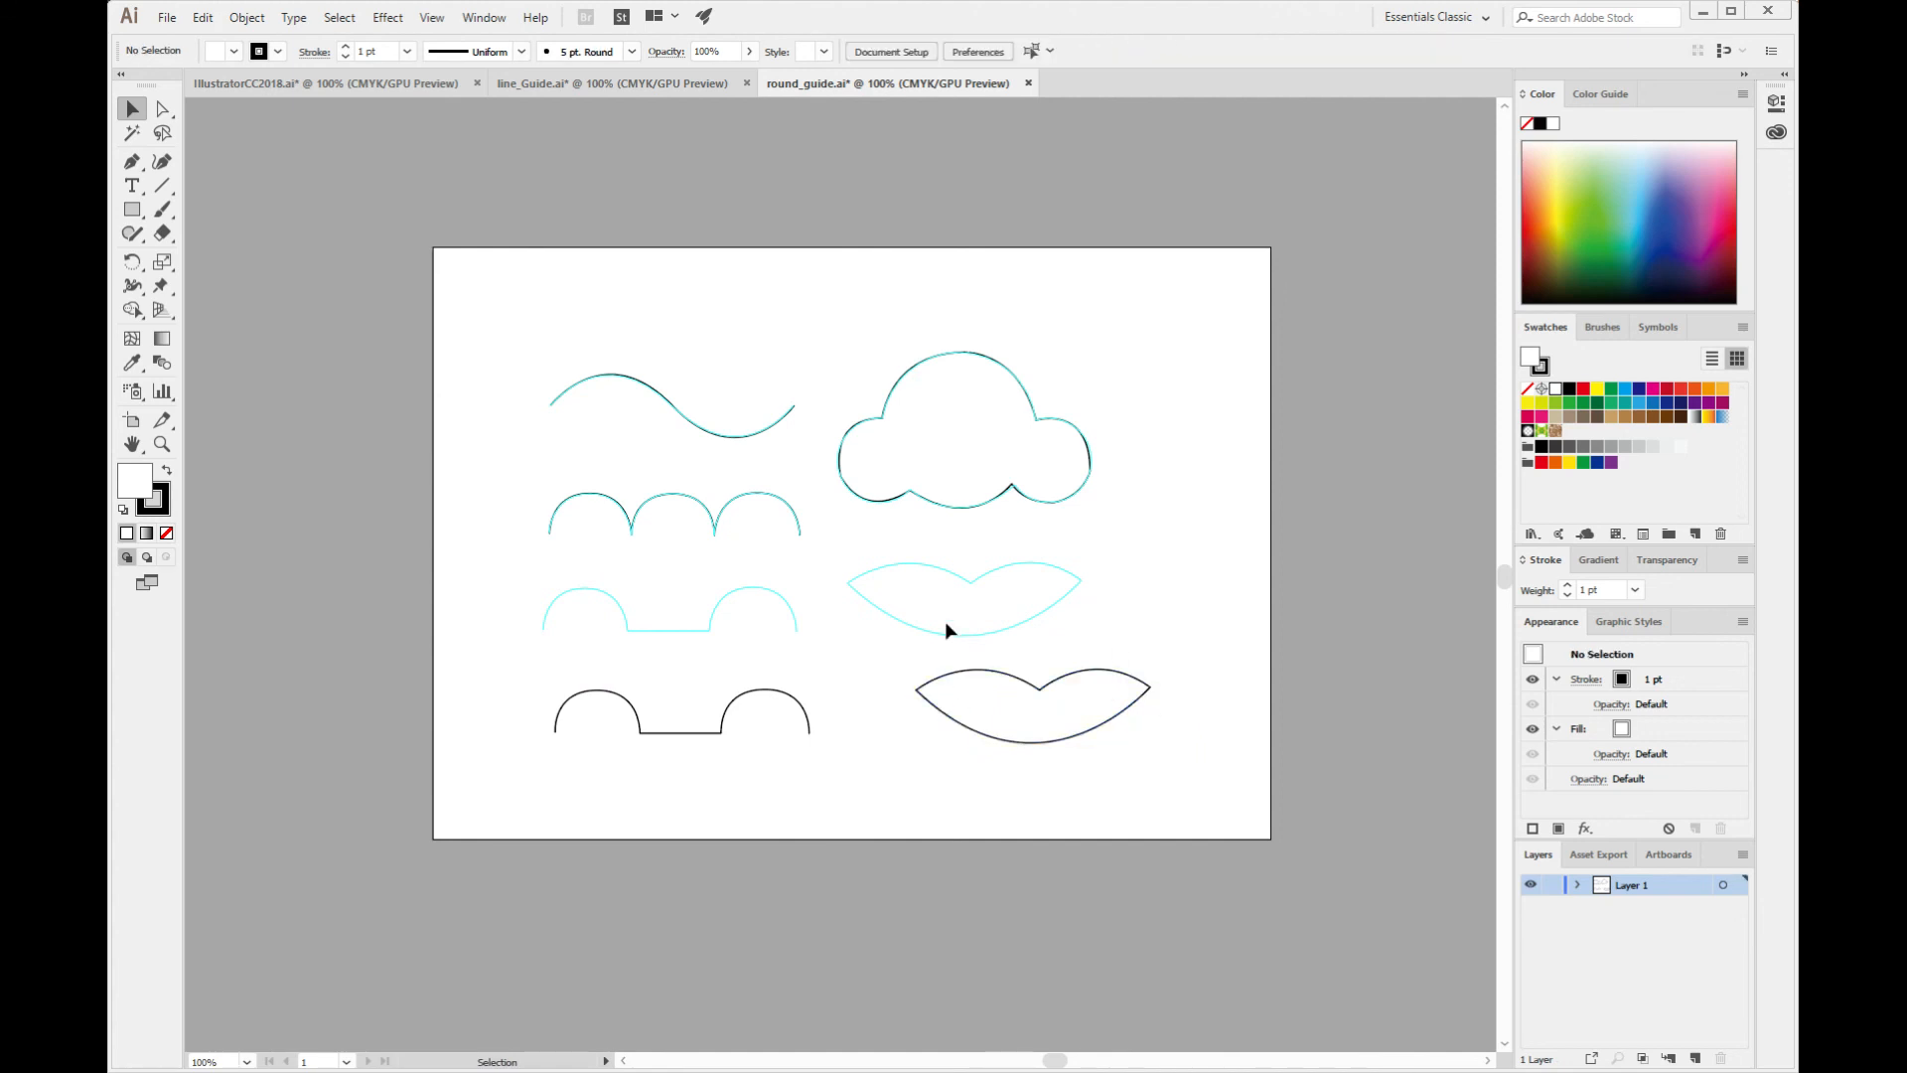
Inspect the direction handles of the moved lips path at its centre dip, right corner and left corner anchors.
click(1037, 731)
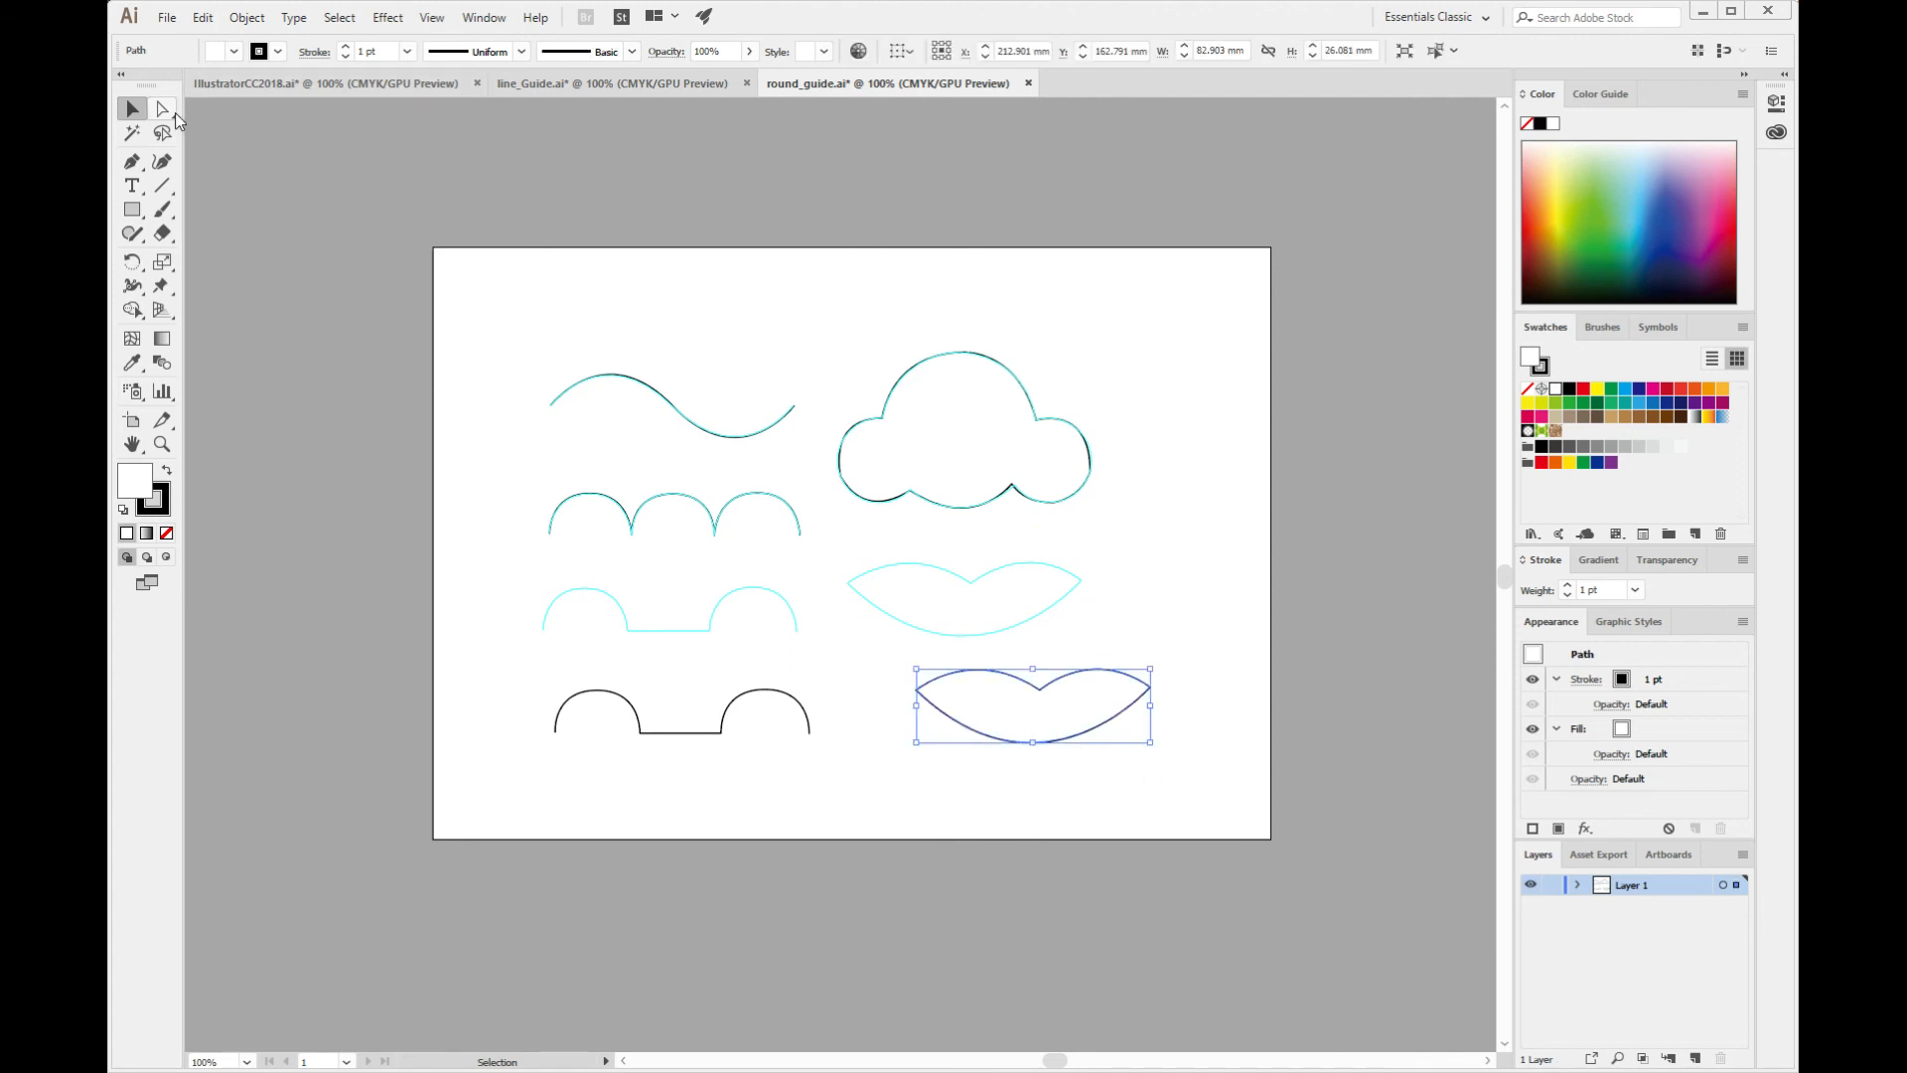
click(164, 110)
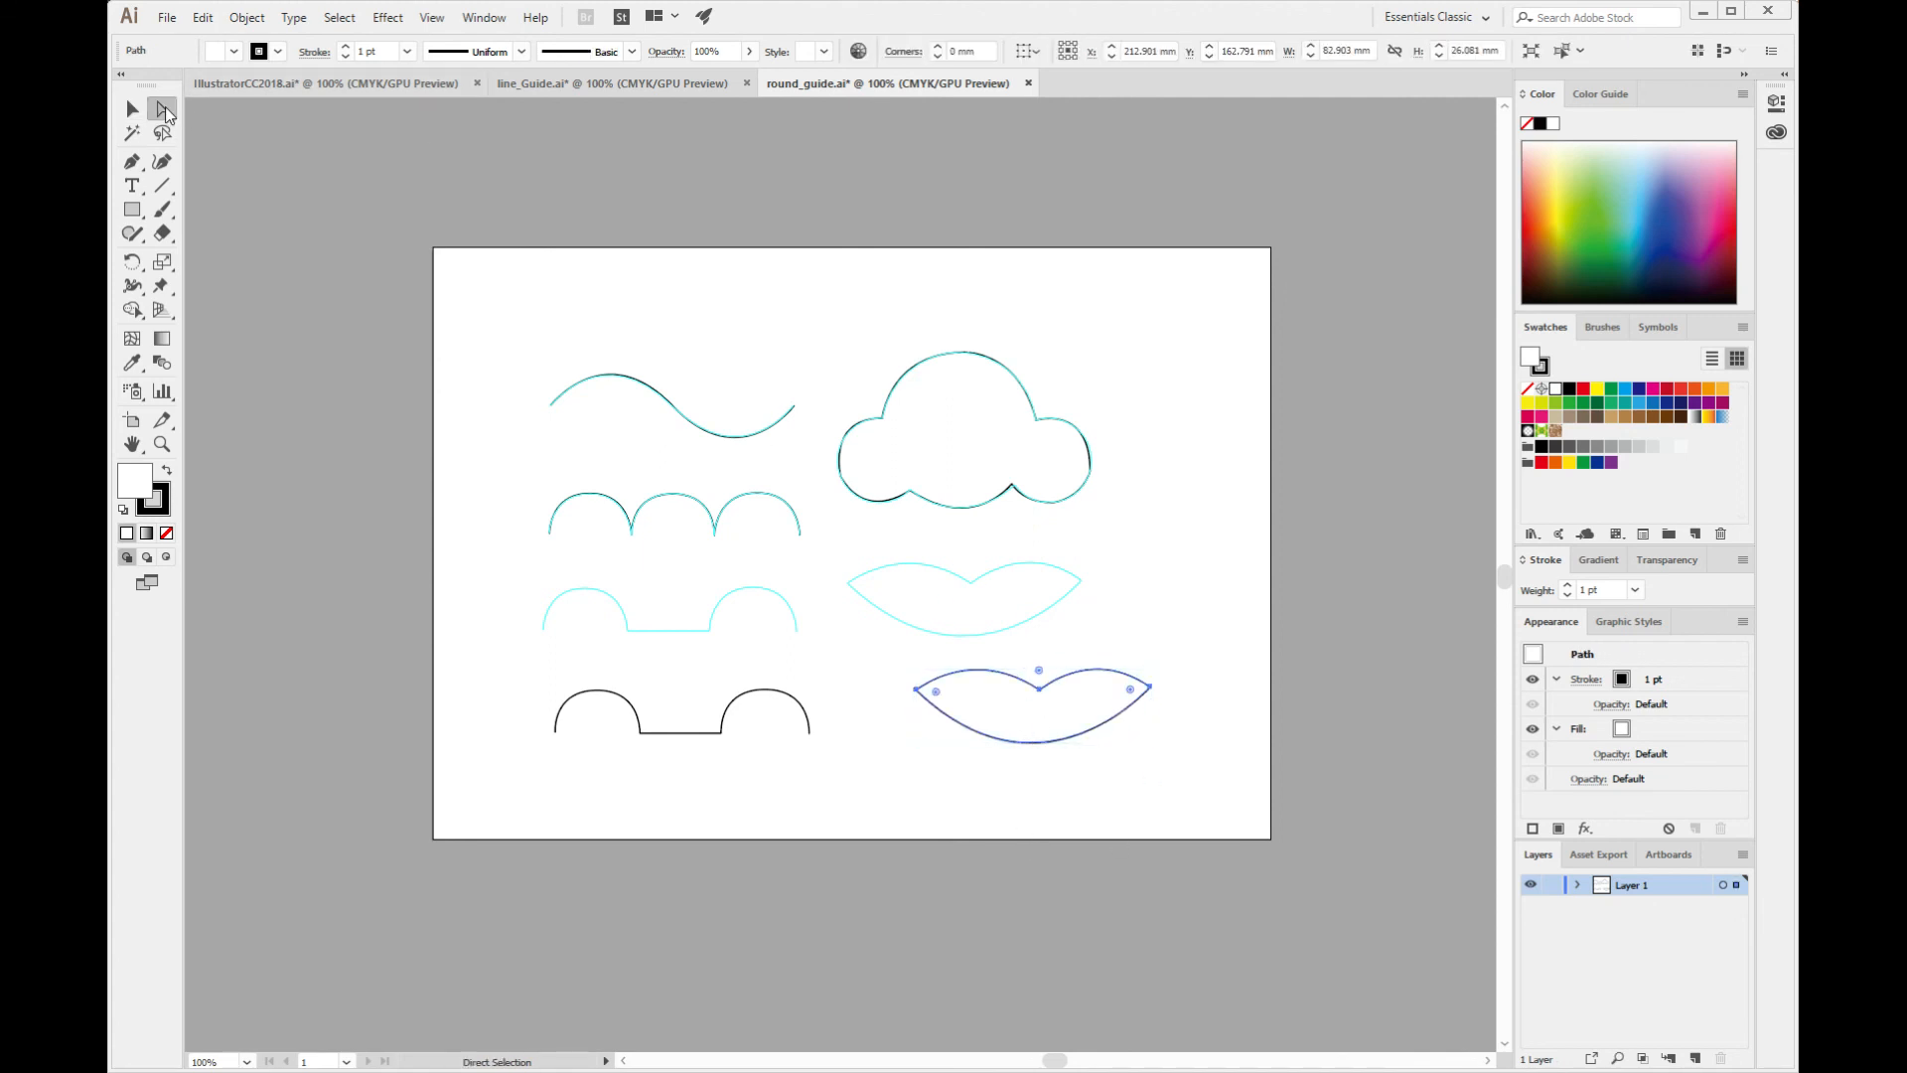
click(1040, 689)
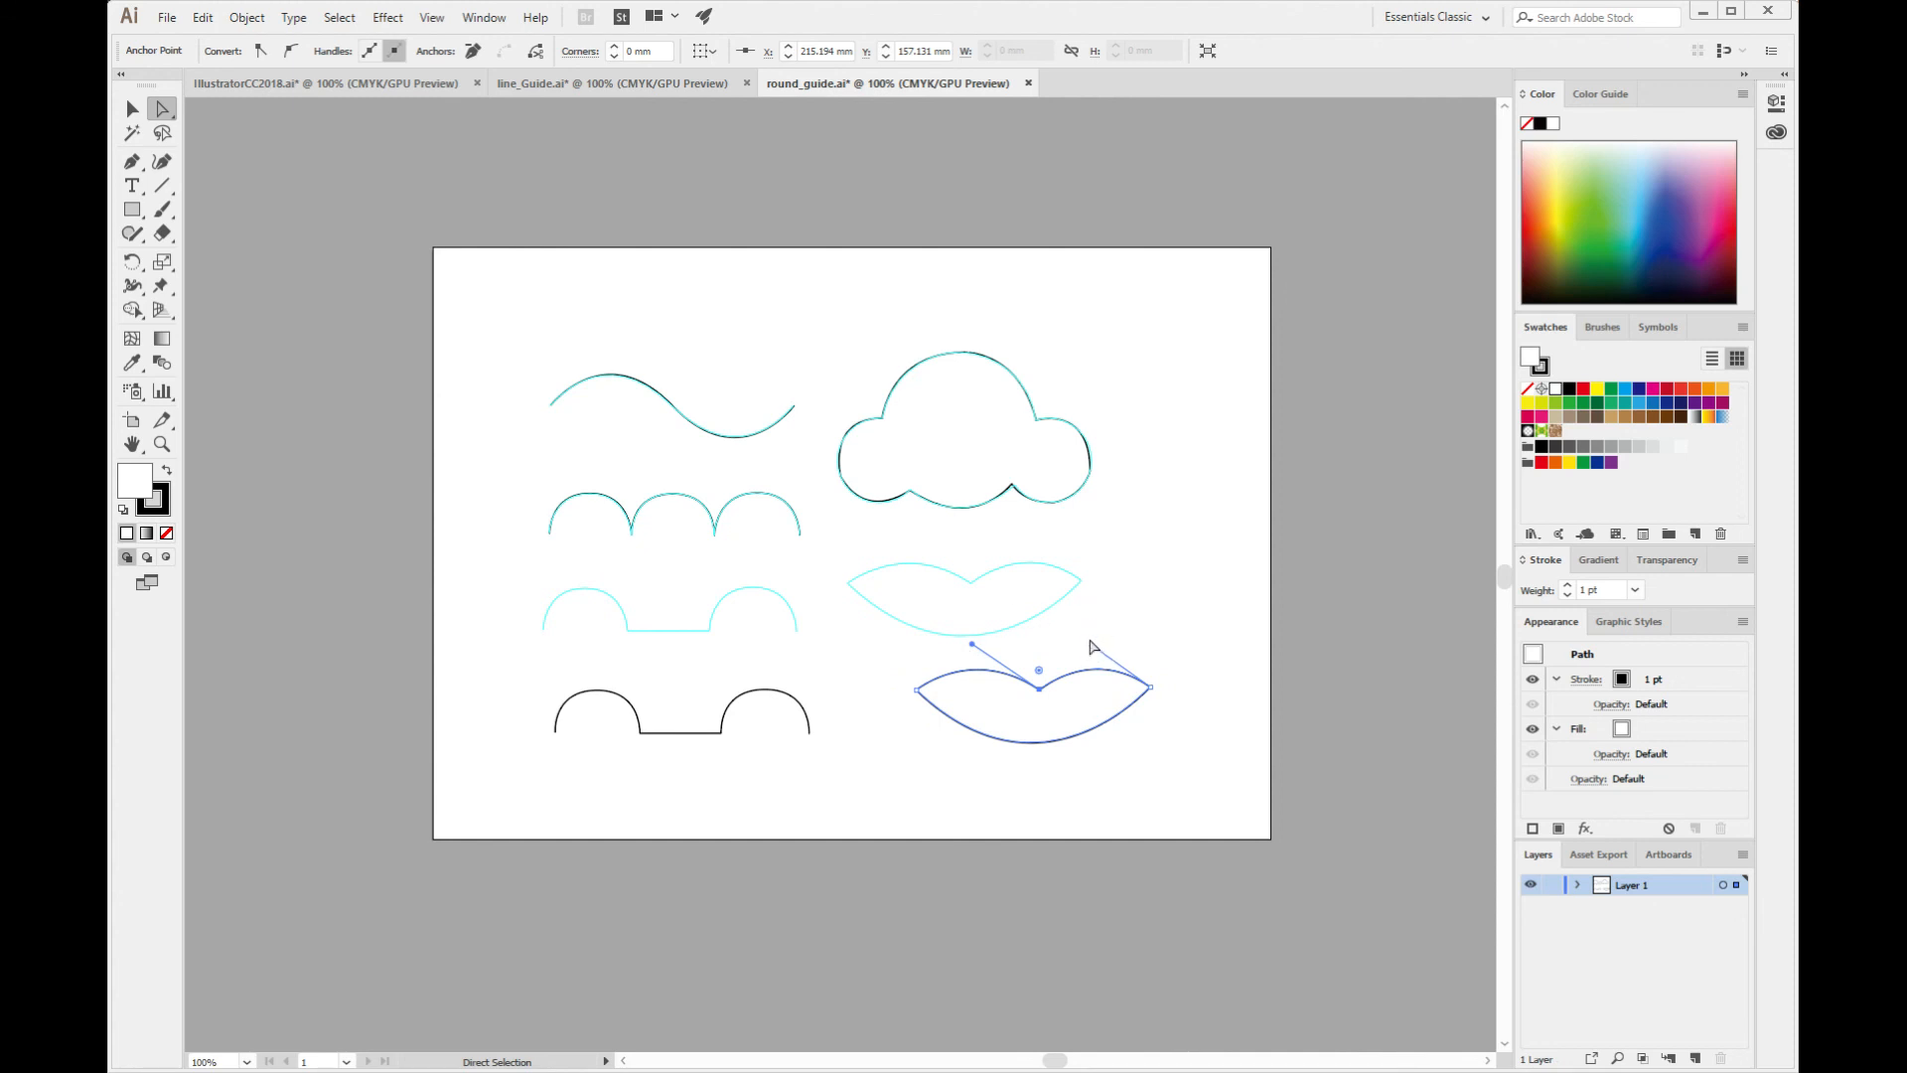
click(1149, 687)
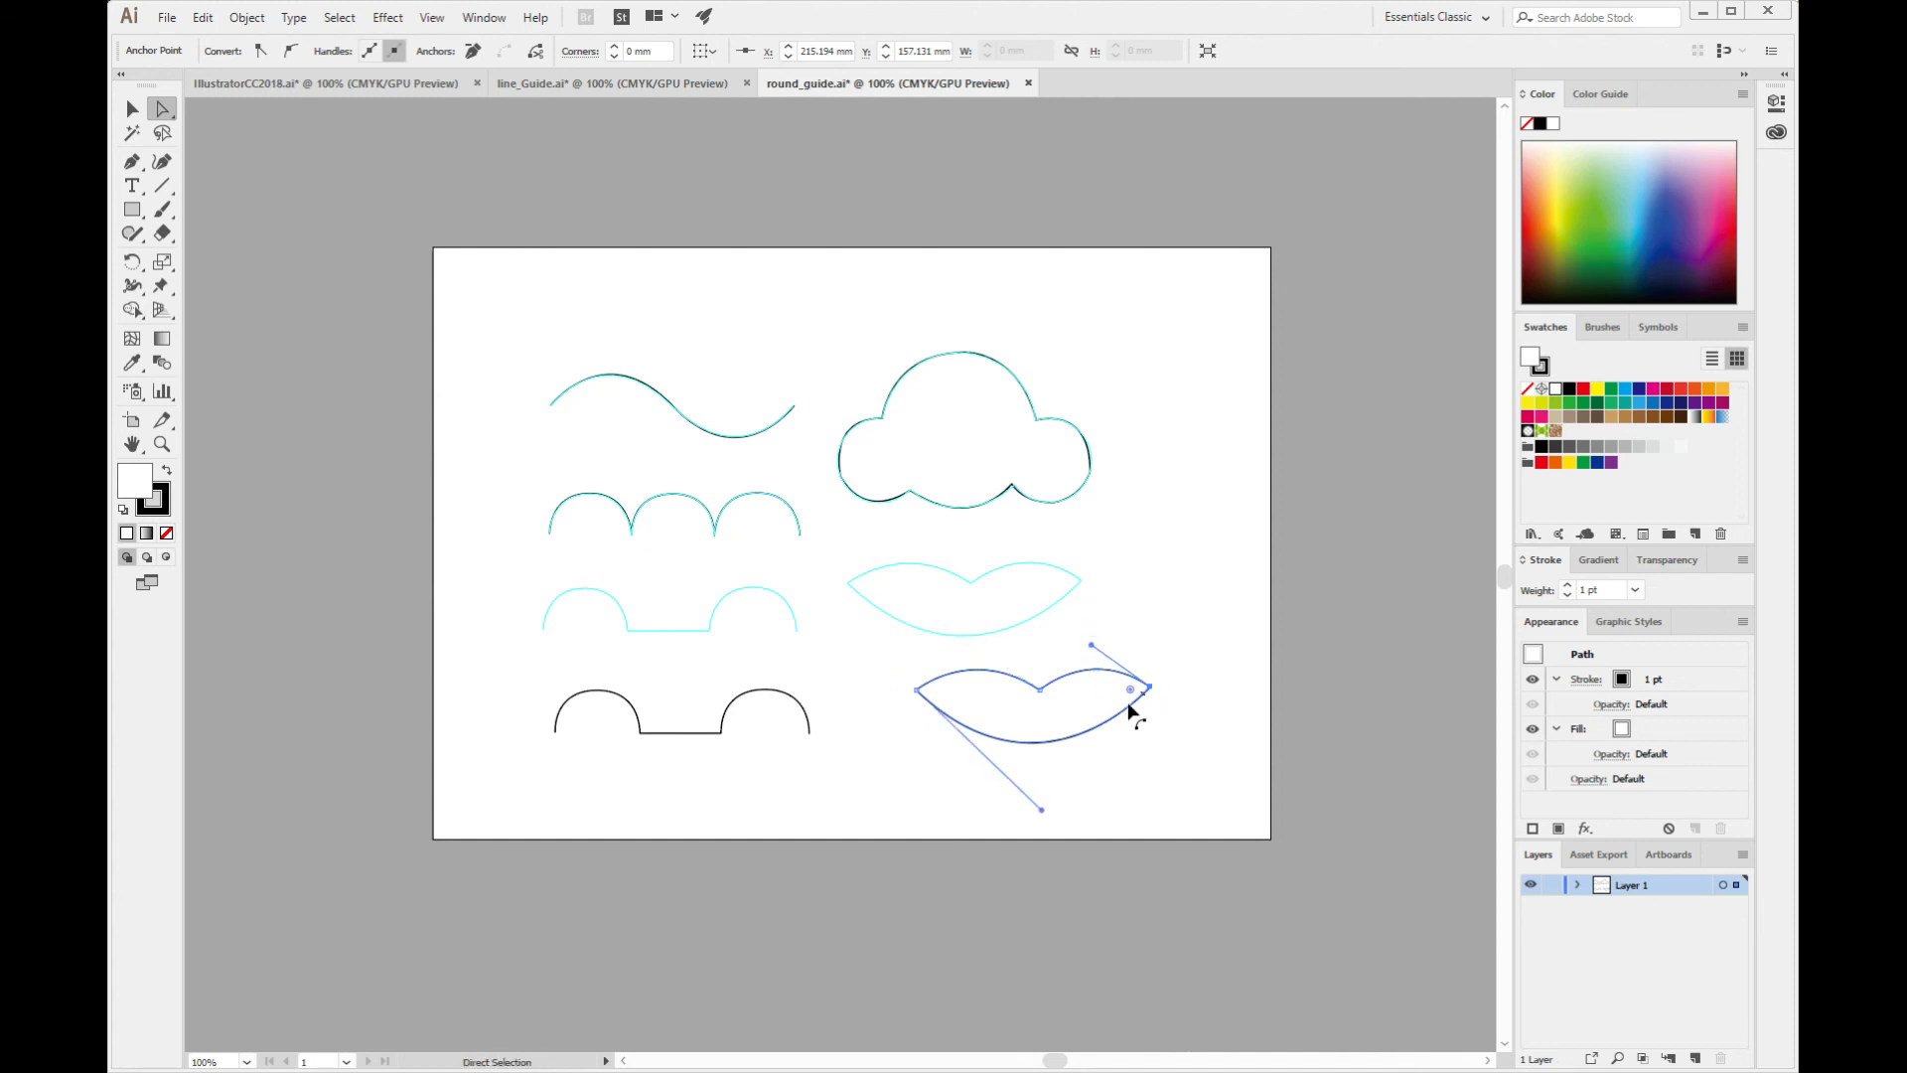
click(916, 689)
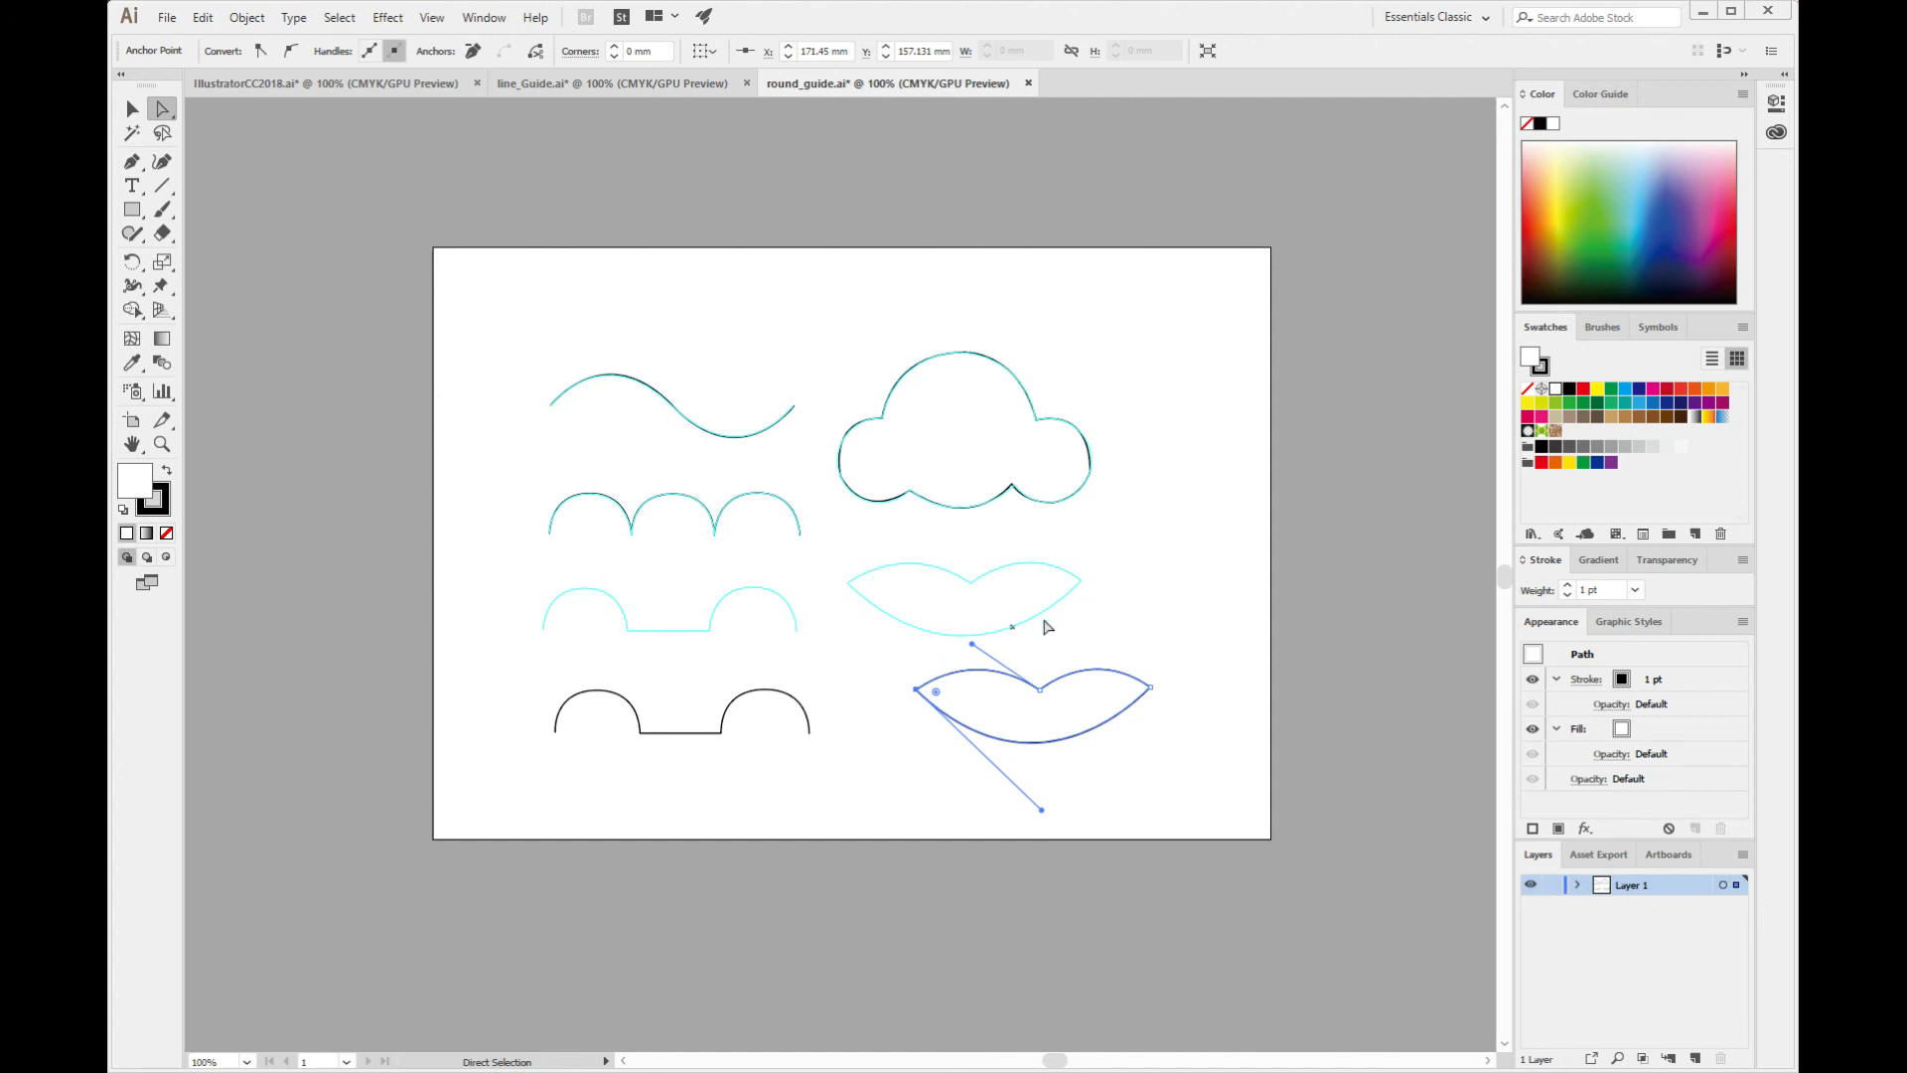